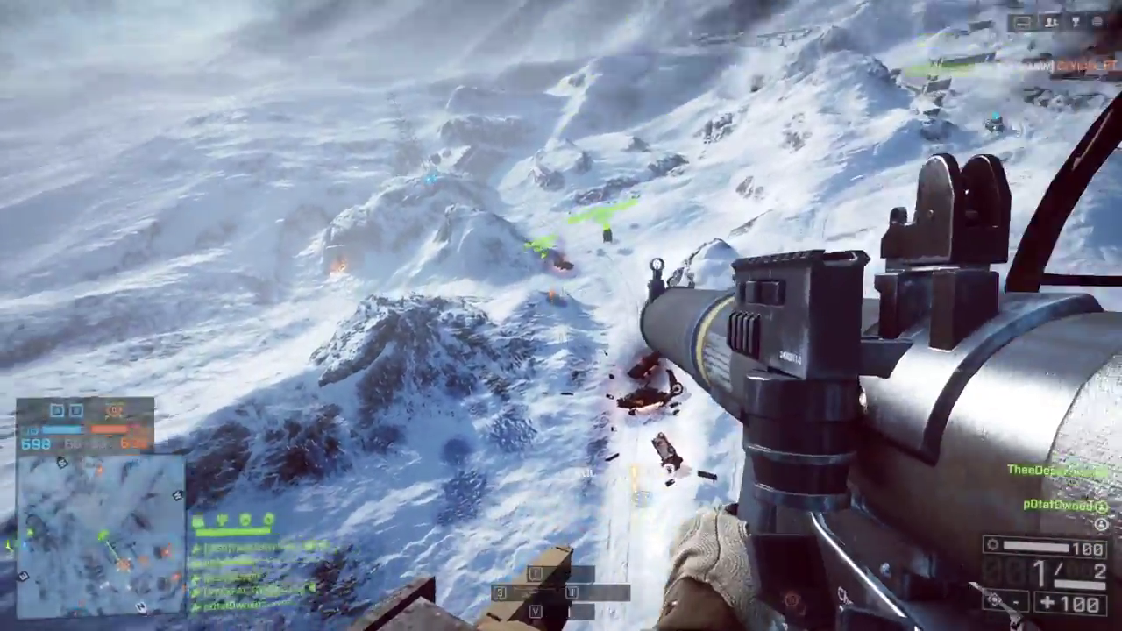
right_click(561, 316)
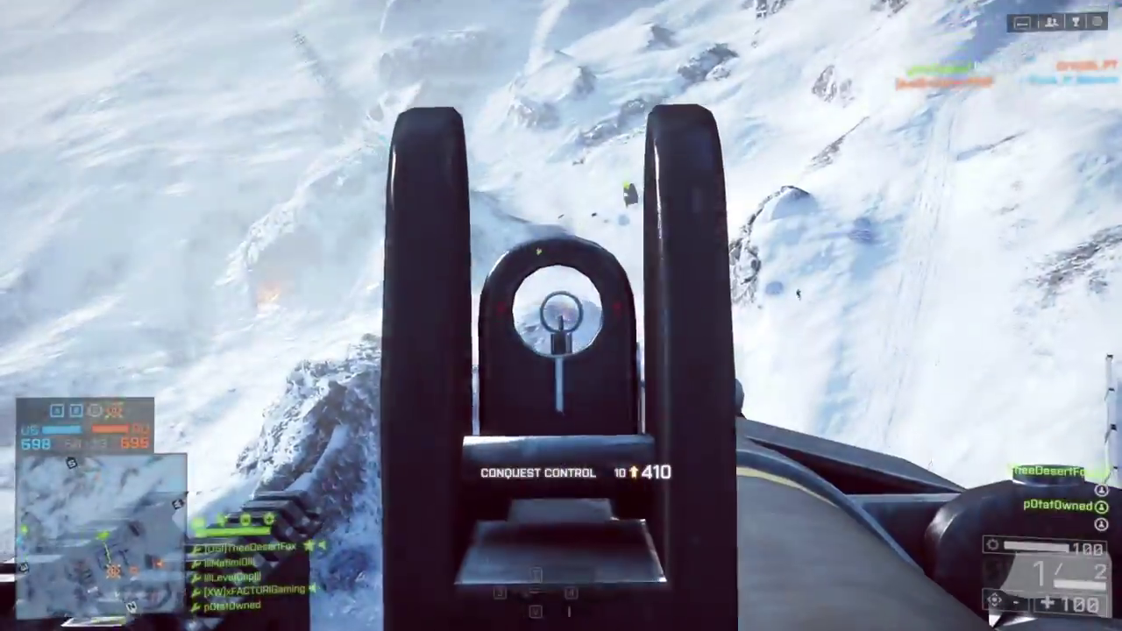
right_click(561, 316)
click(561, 316)
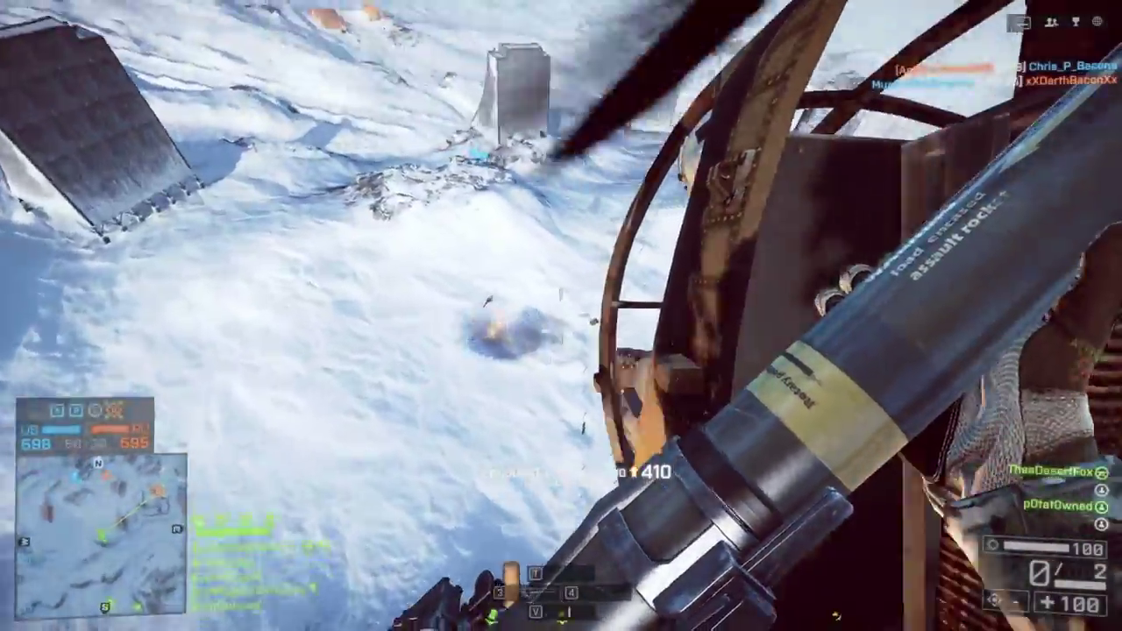
key(1)
click(561, 315)
click(561, 316)
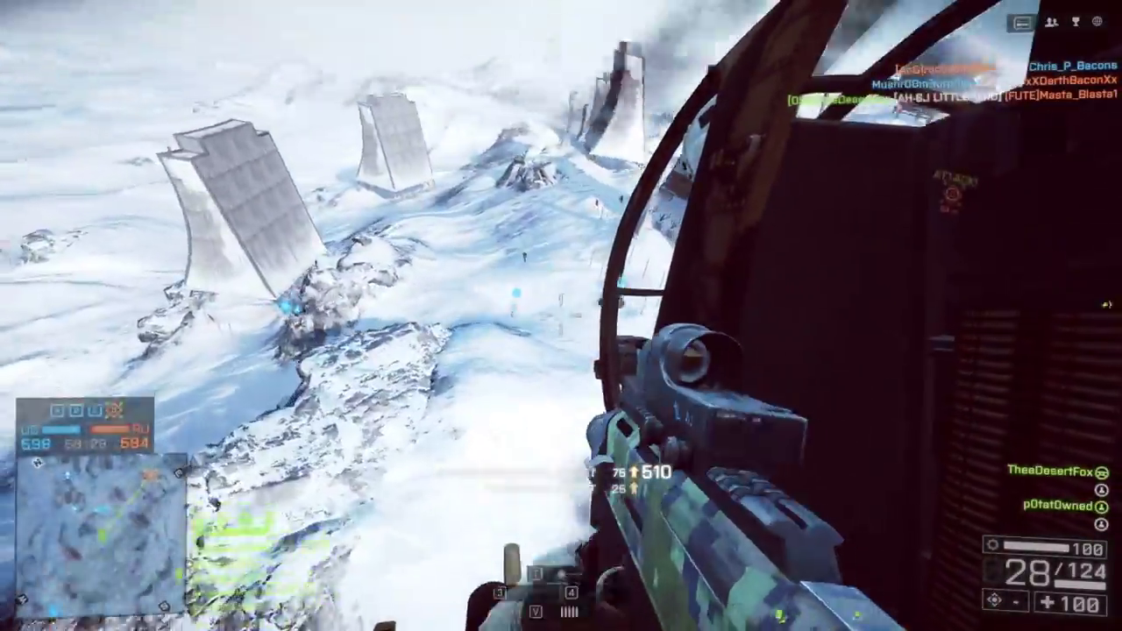
right_click(561, 315)
click(561, 316)
click(561, 315)
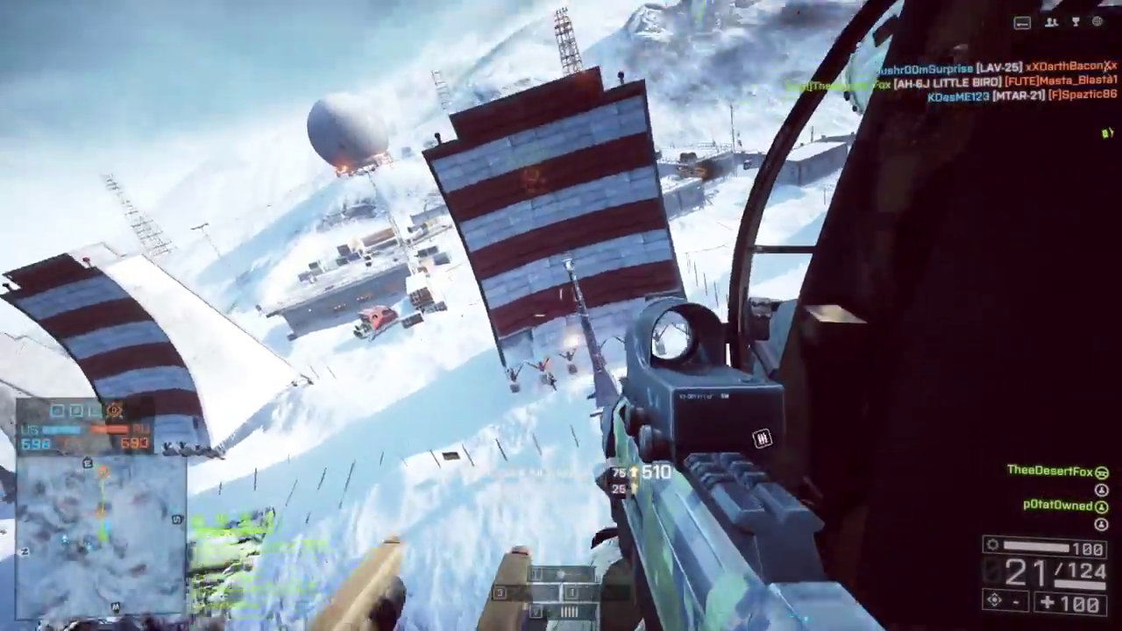
click(561, 316)
click(561, 315)
key(r)
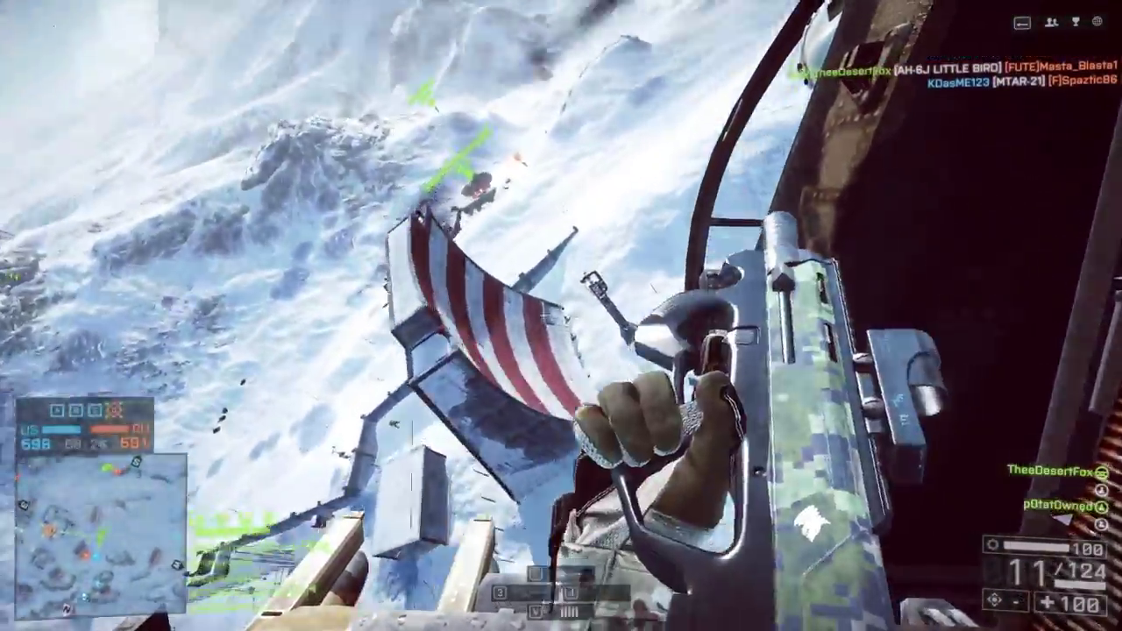
key(3)
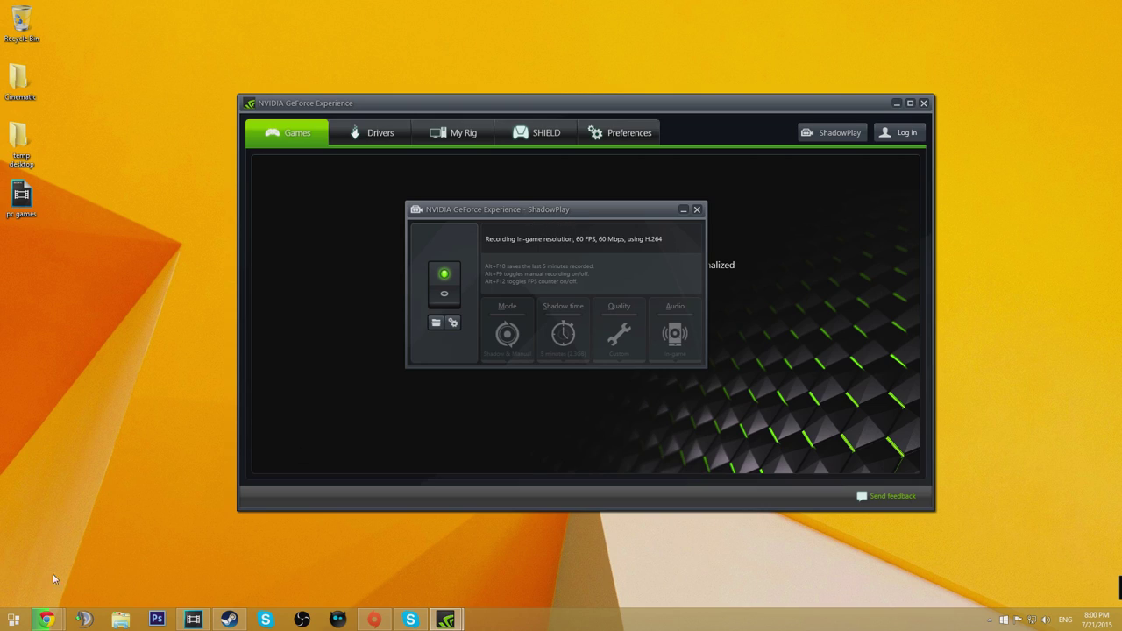
Switch to Chrome to show the GeForce Experience page and highlight its web address, then minimize the browser
mouse_move(51, 619)
click(167, 564)
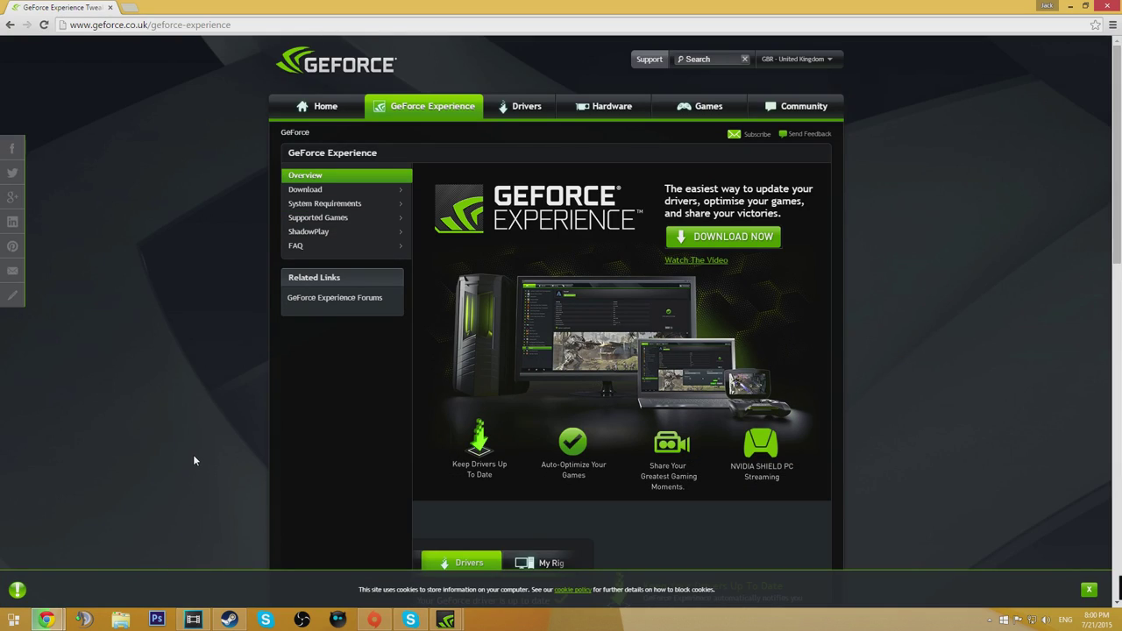
click(241, 21)
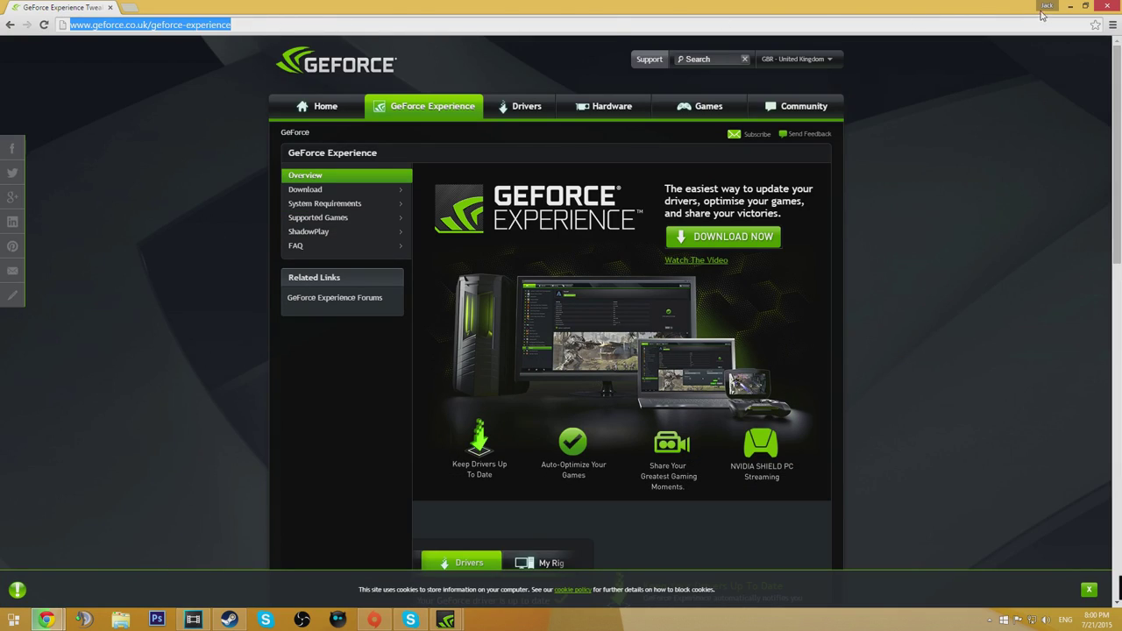
click(1070, 7)
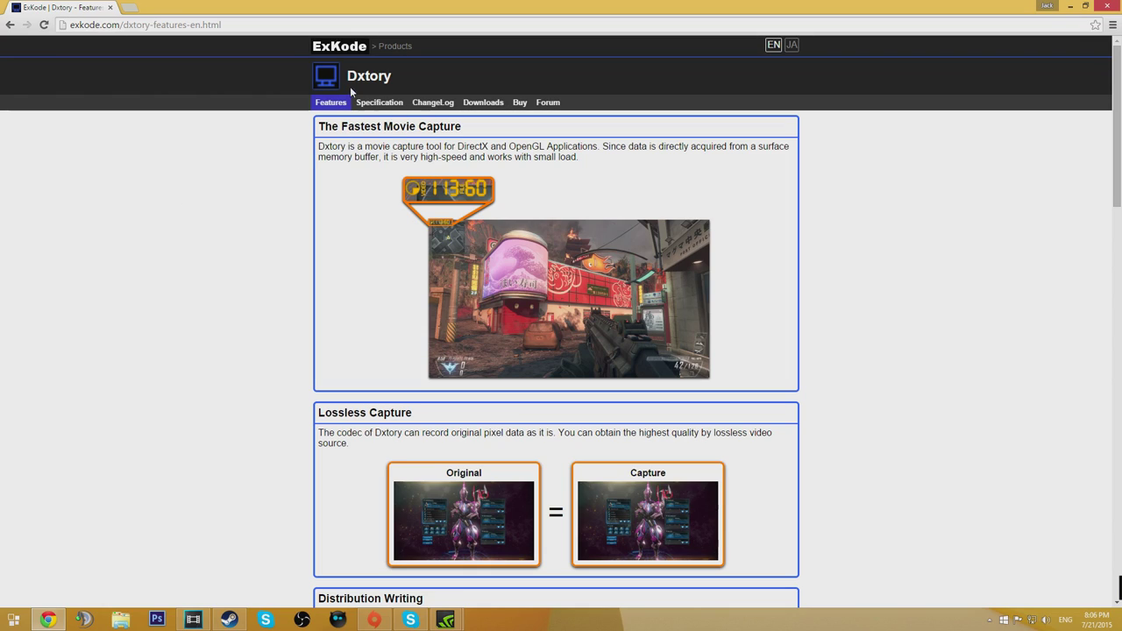
Highlight the Dxtory page's web address and look through its features from movie capture to screenshots
click(100, 26)
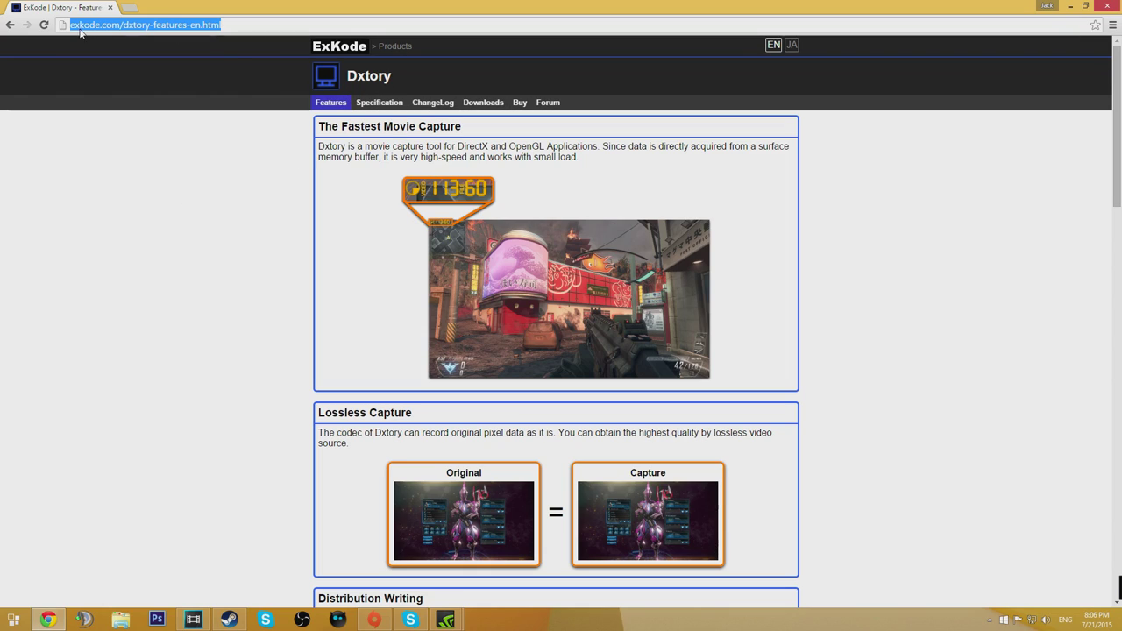
click(206, 166)
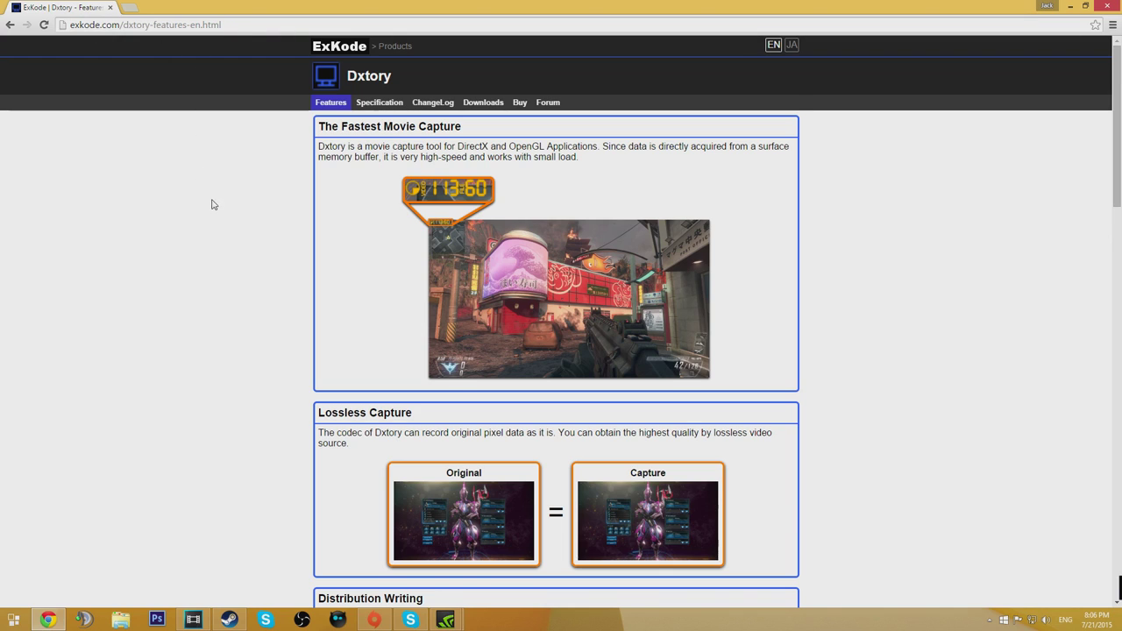
scroll(222, 213, down, 3)
scroll(231, 219, down, 6)
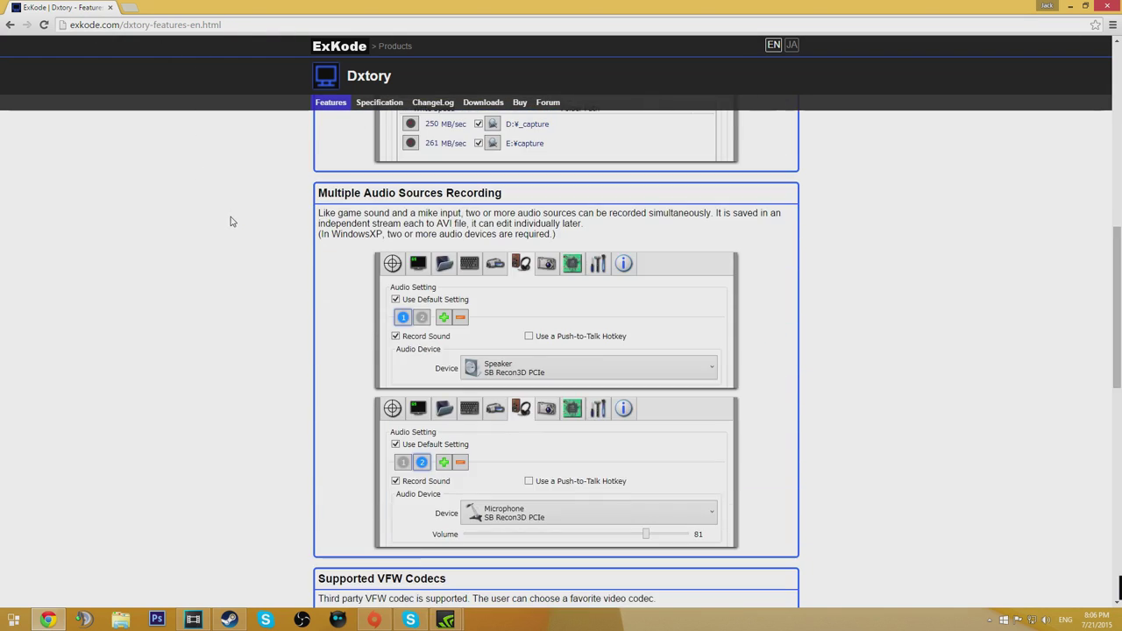
scroll(231, 226, down, 4)
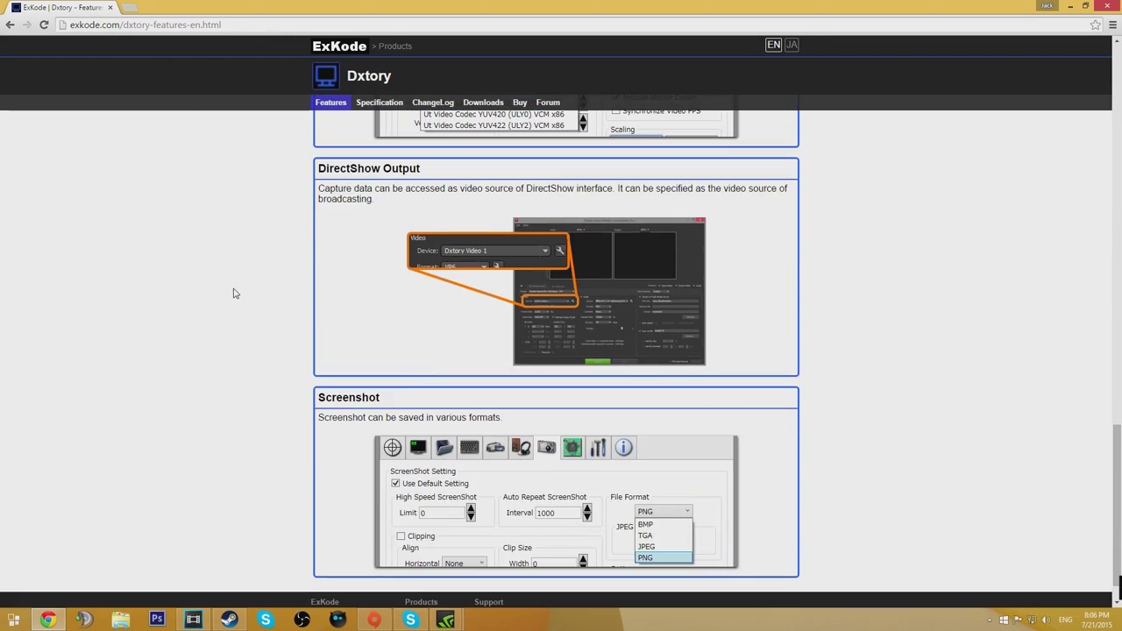
scroll(239, 302, up, 8)
scroll(233, 313, up, 4)
Open Dxtory's Buy page and highlight the license price
click(496, 108)
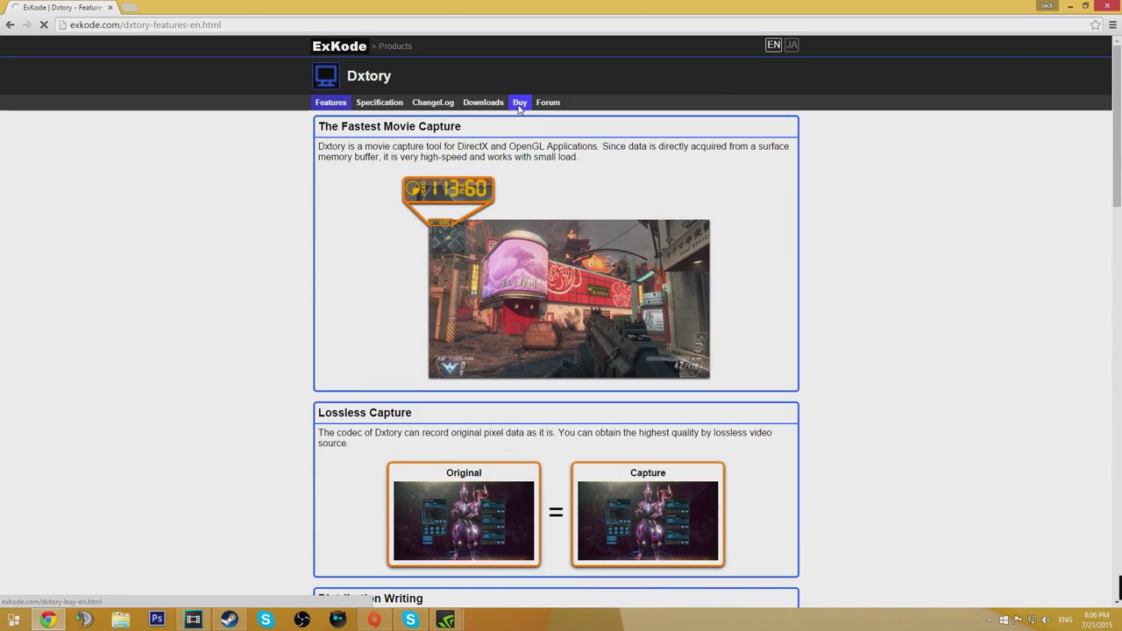
click(520, 104)
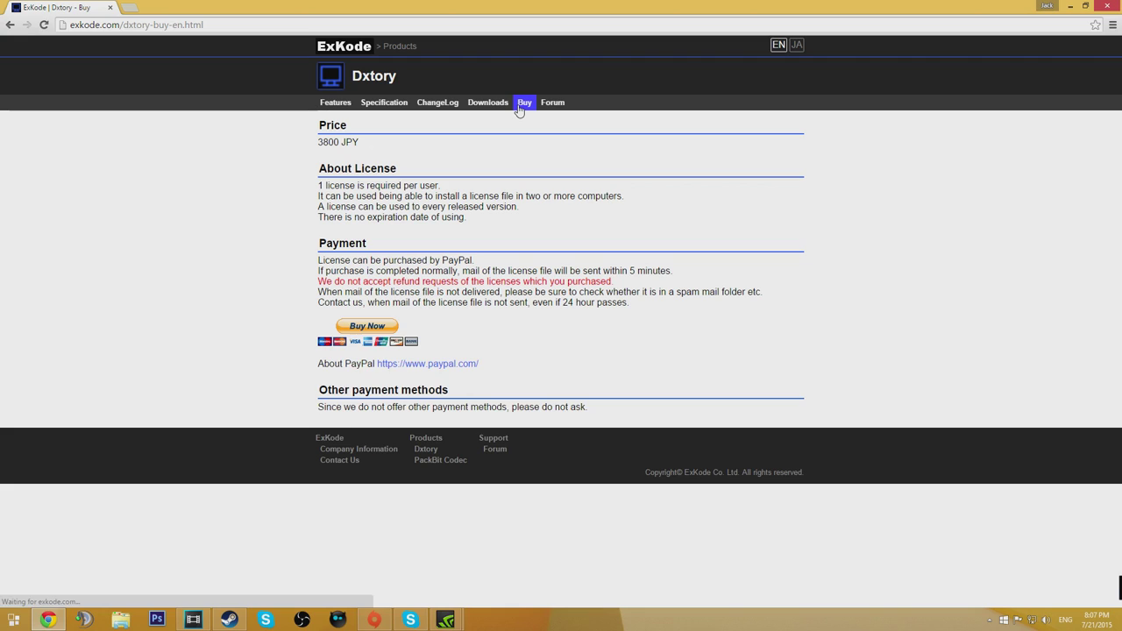
drag(320, 141, 389, 143)
click(390, 147)
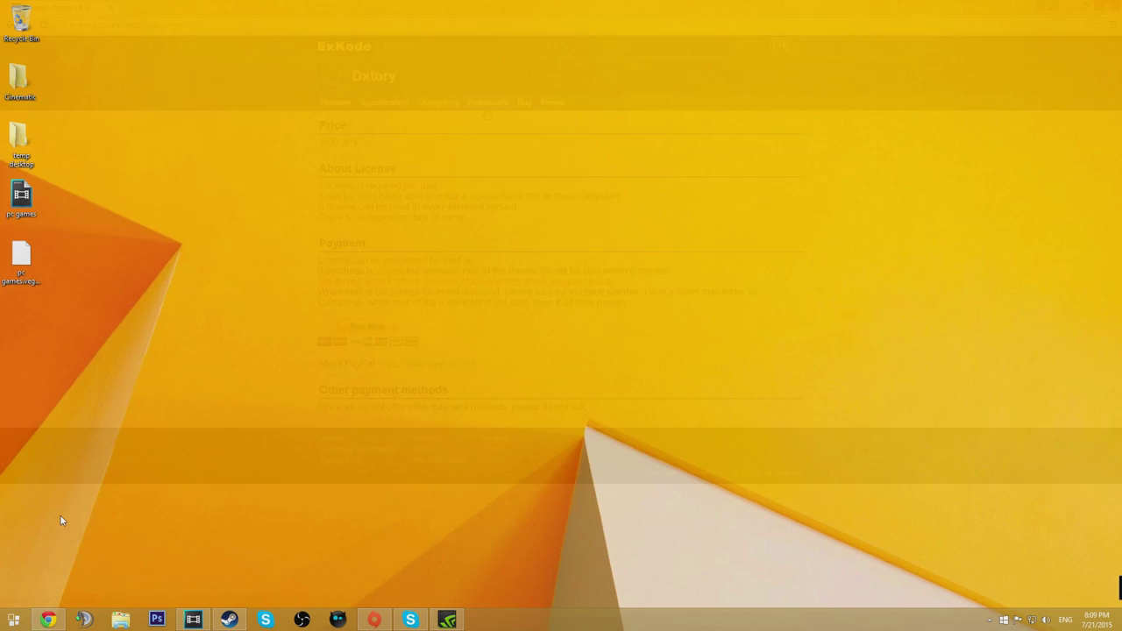
Launch Dxtory with permission to make changes and display its target information and process list
key(super)
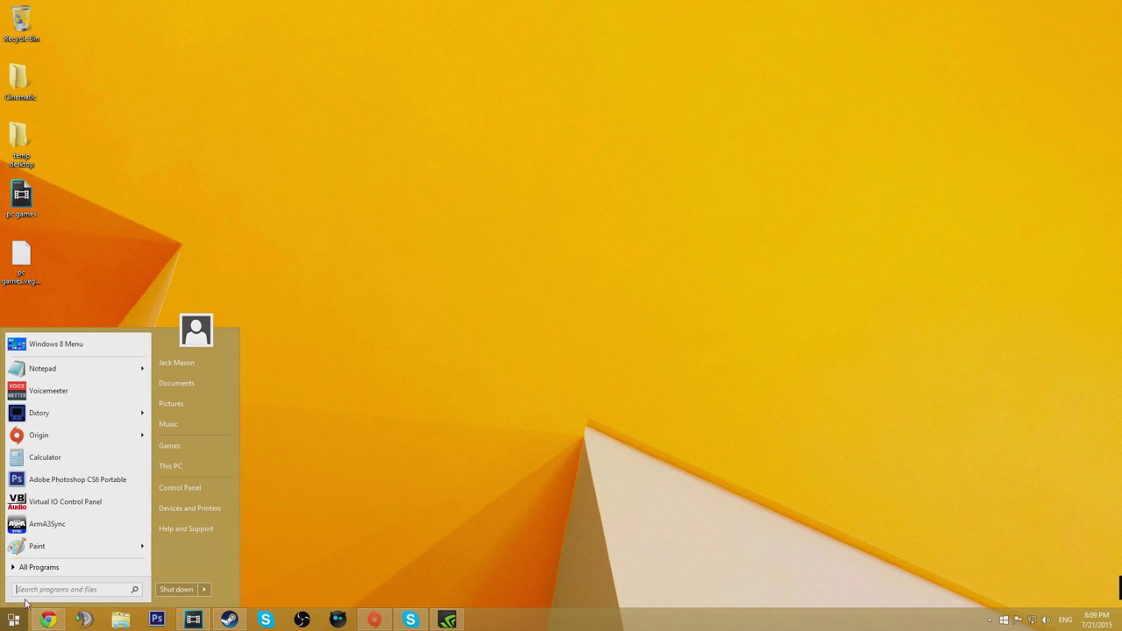
mouse_move(40, 430)
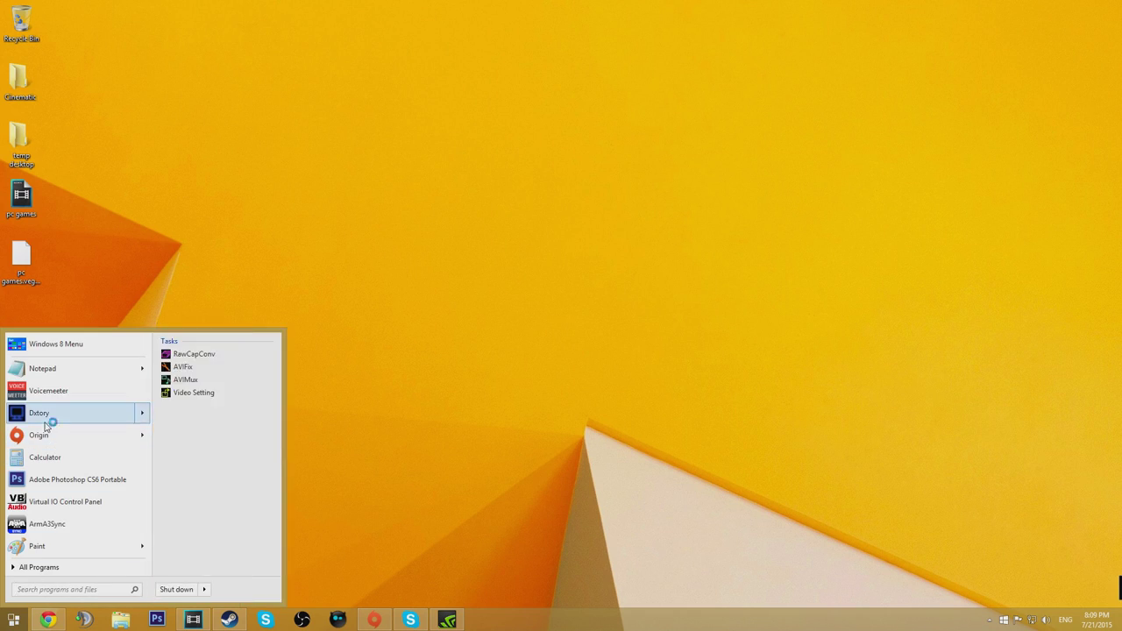
click(184, 355)
click(612, 333)
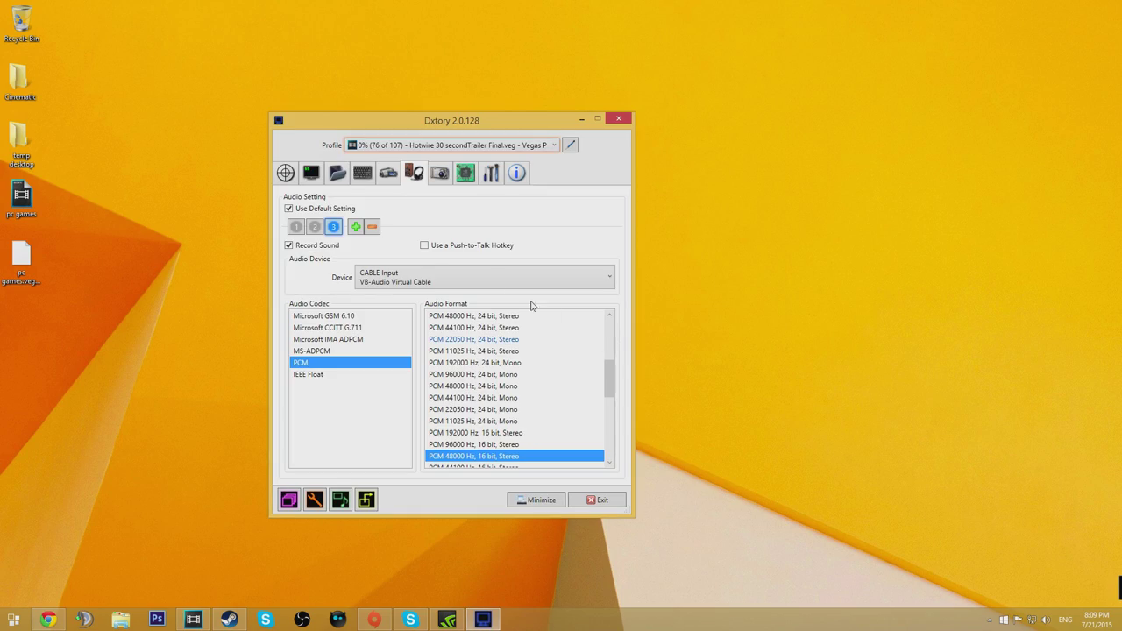
click(284, 172)
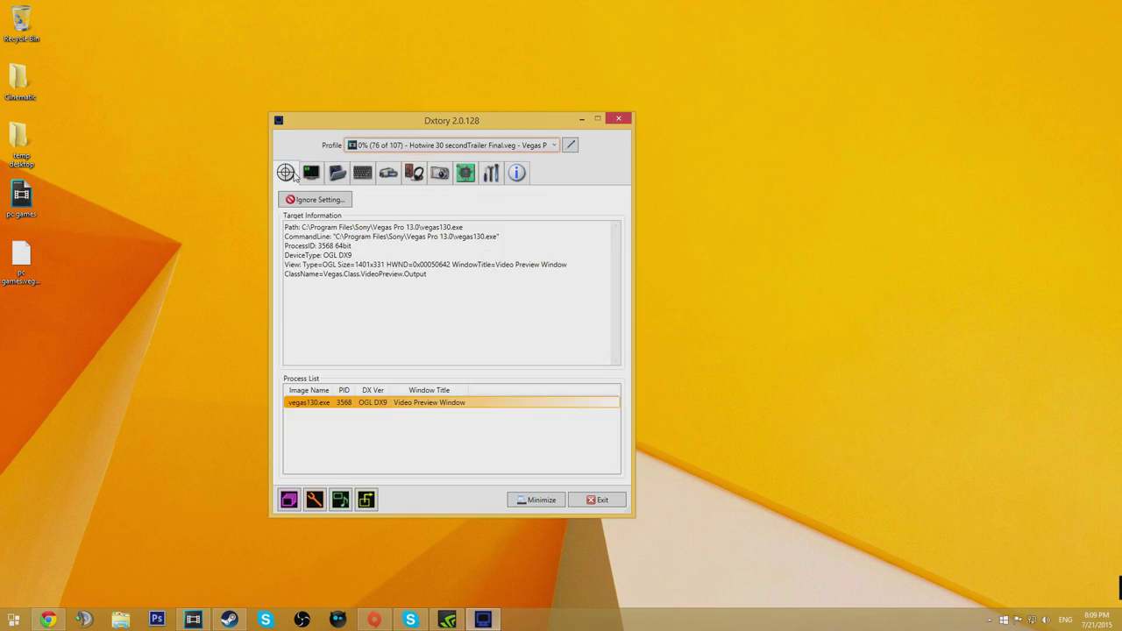
Switch to Chrome and download VFWCodecs_20.exe from the Matrox VFW Software Codecs page
click(49, 619)
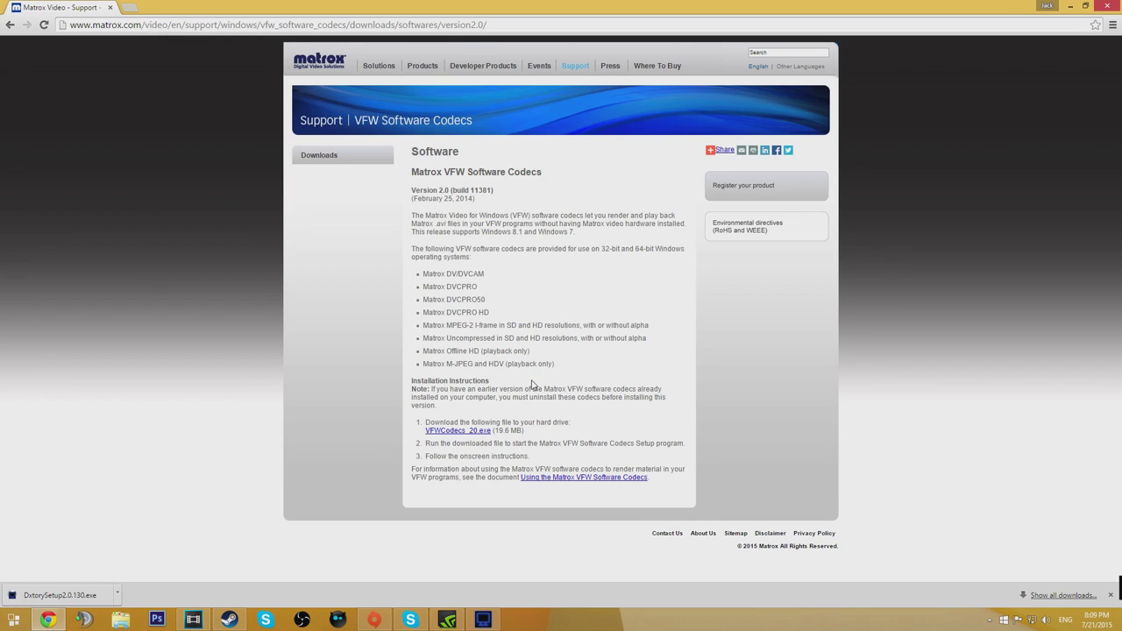
click(457, 434)
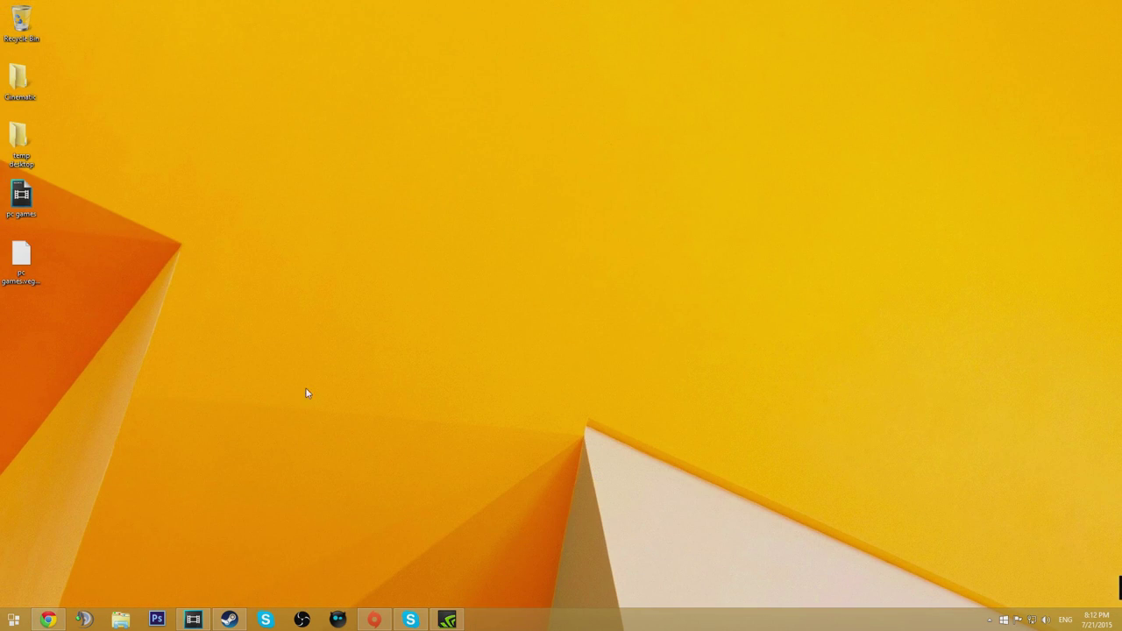
Start Dxtory again, allow it to make changes to the computer, and show the capture target page
click(13, 620)
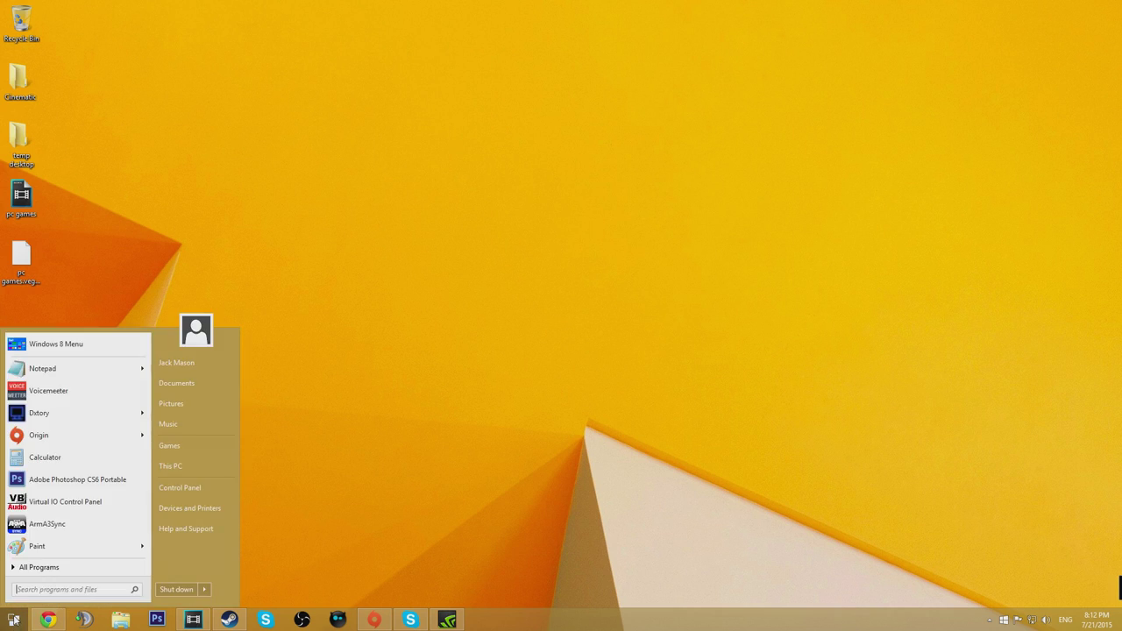
click(62, 417)
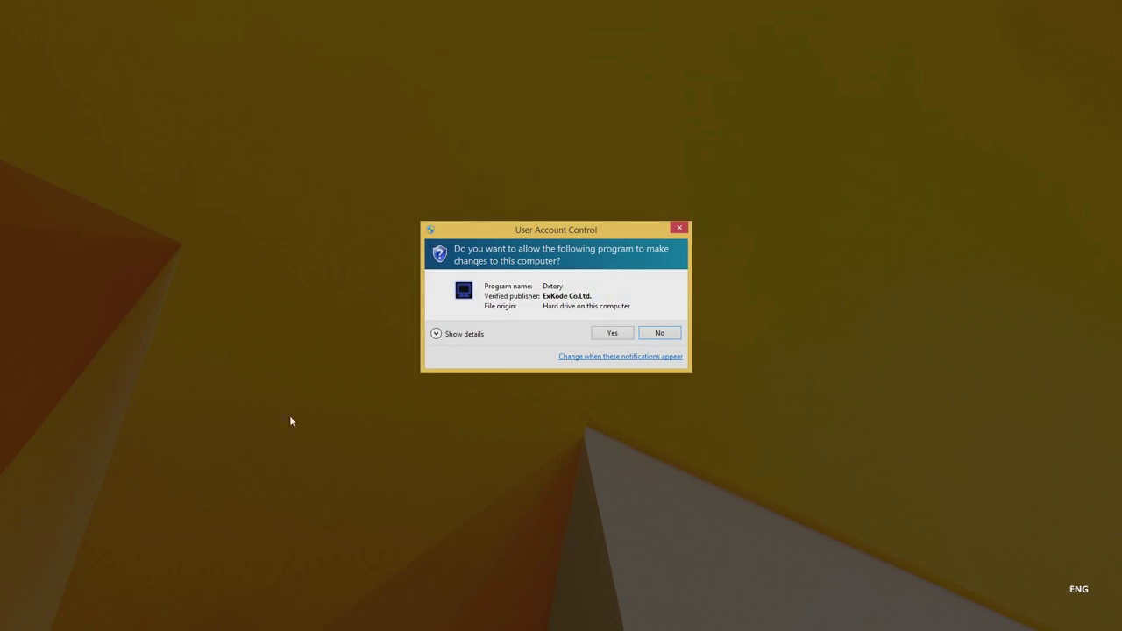
click(612, 333)
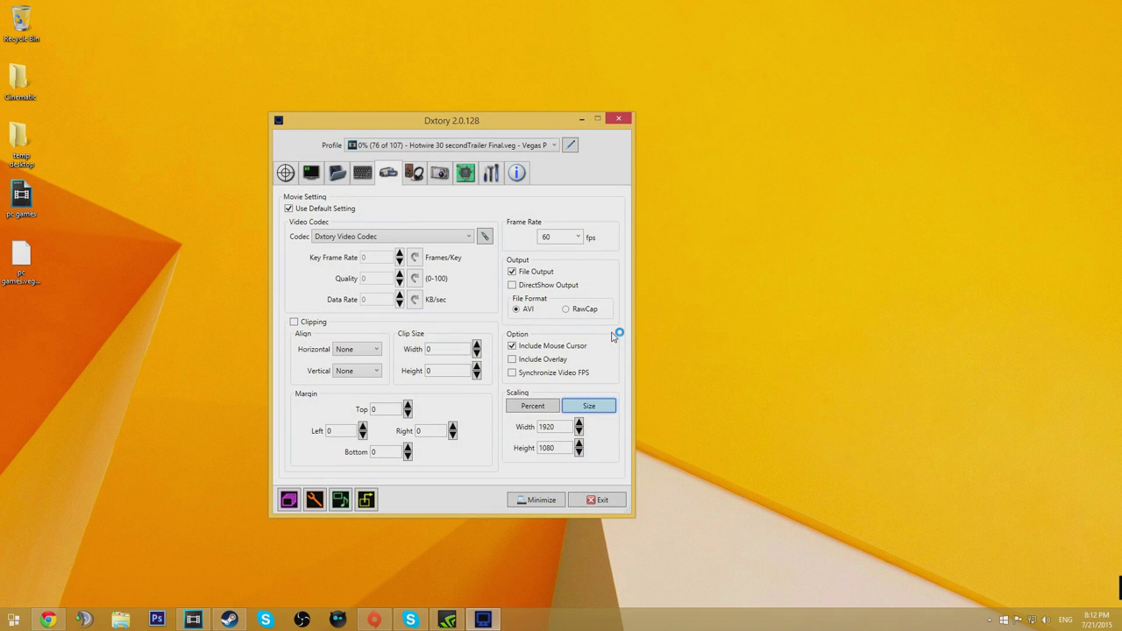
click(291, 175)
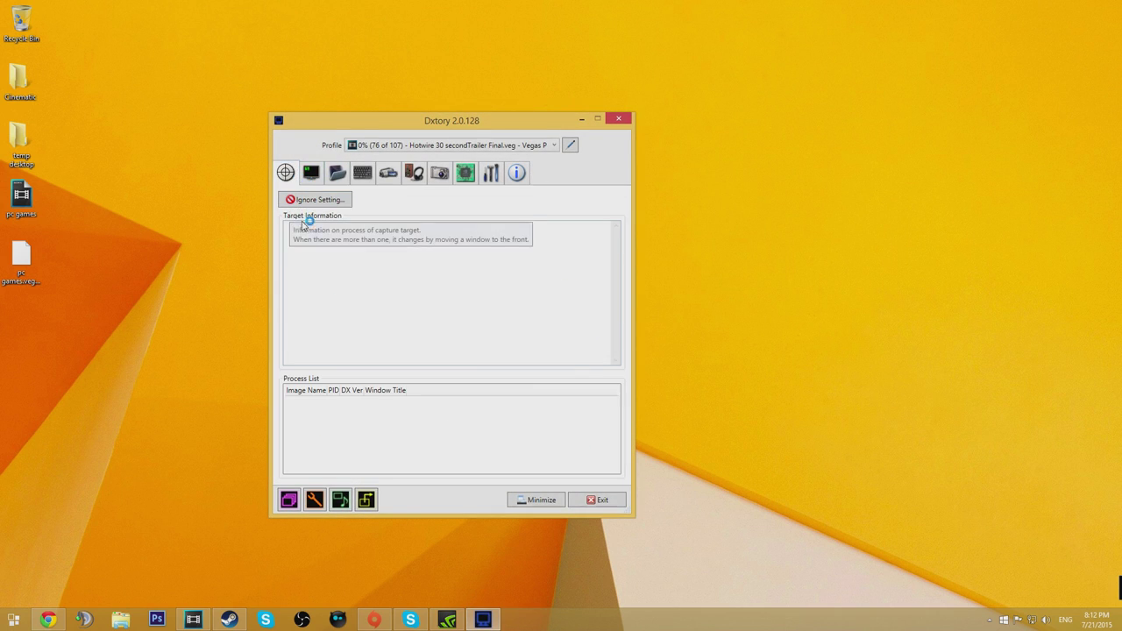
Add a movie save folder in the folder settings, creating a new folder named videos on New Volume (D:)
click(338, 175)
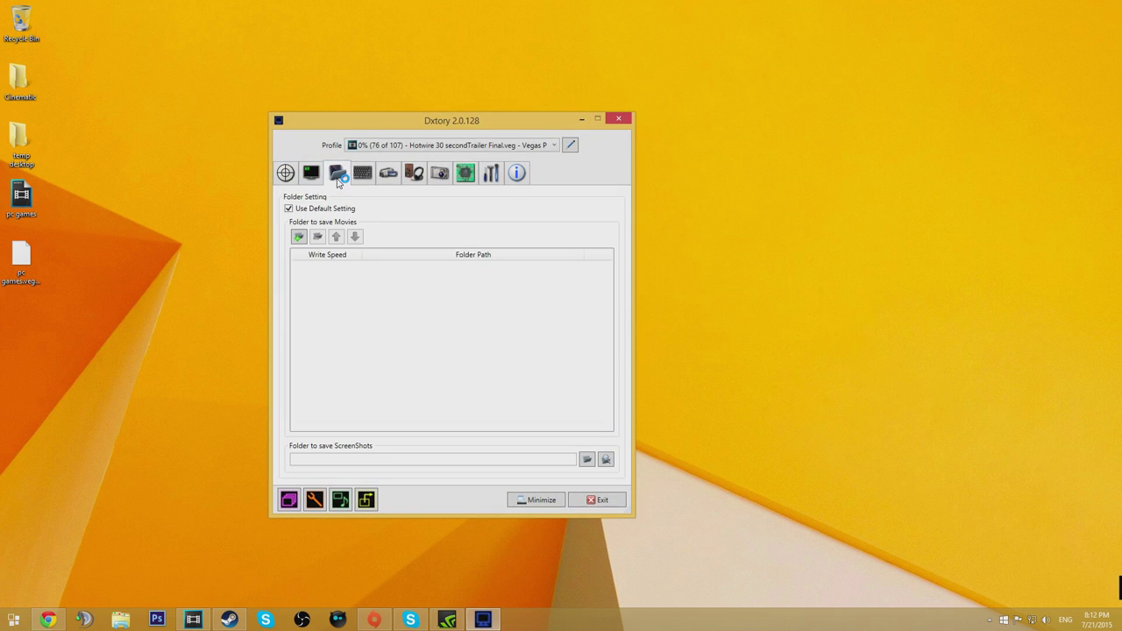
right_click(366, 290)
click(410, 327)
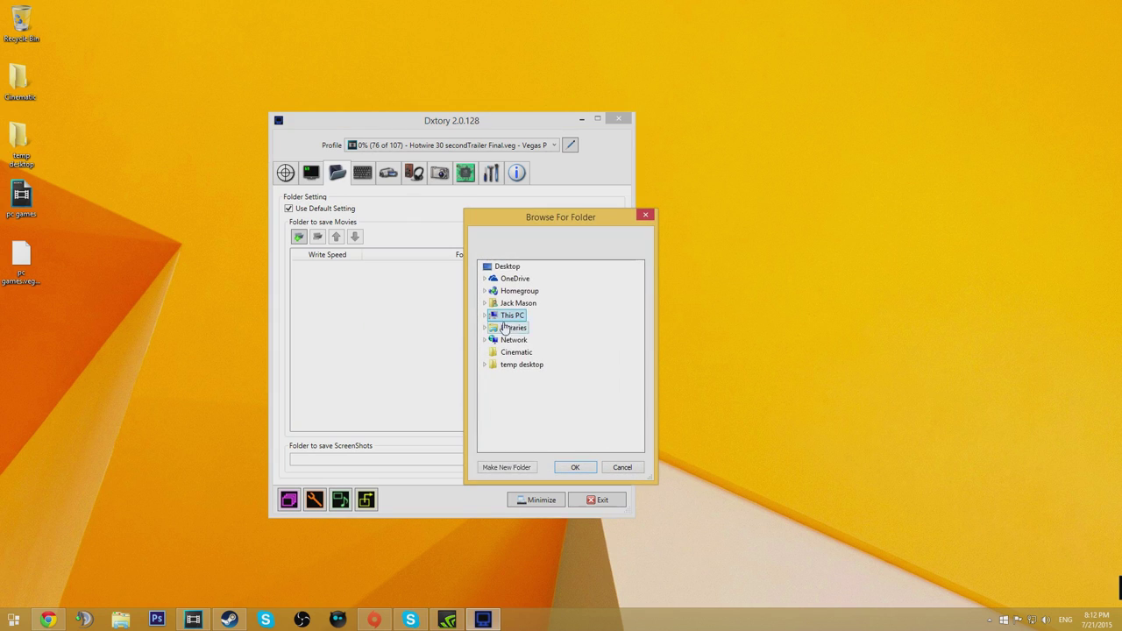
double_click(552, 377)
click(522, 468)
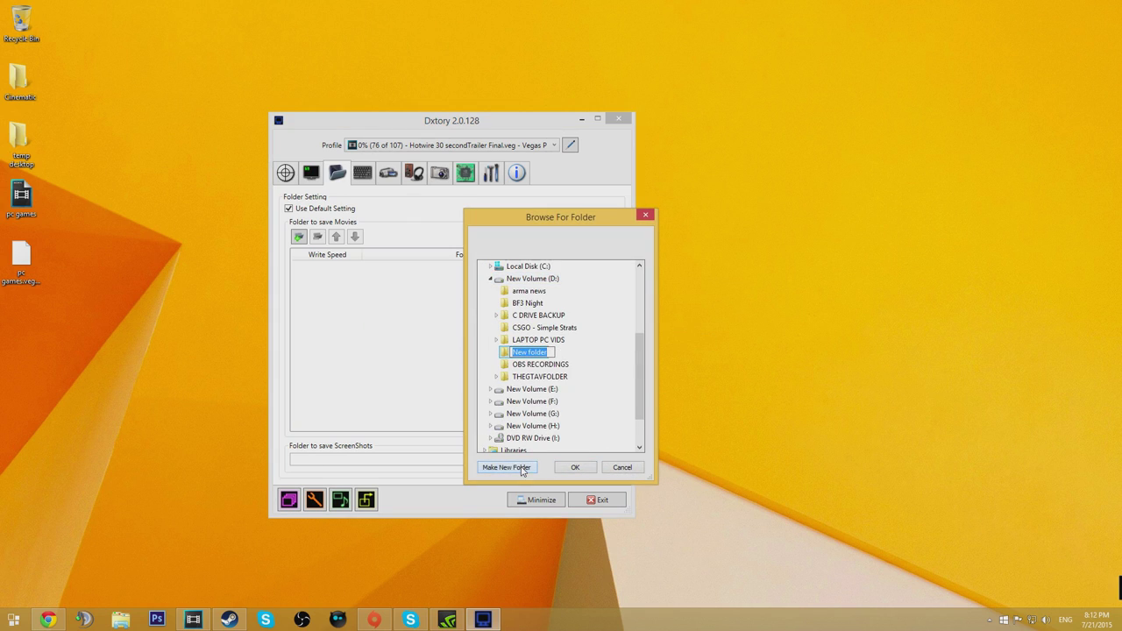
text(videos)
key(Return)
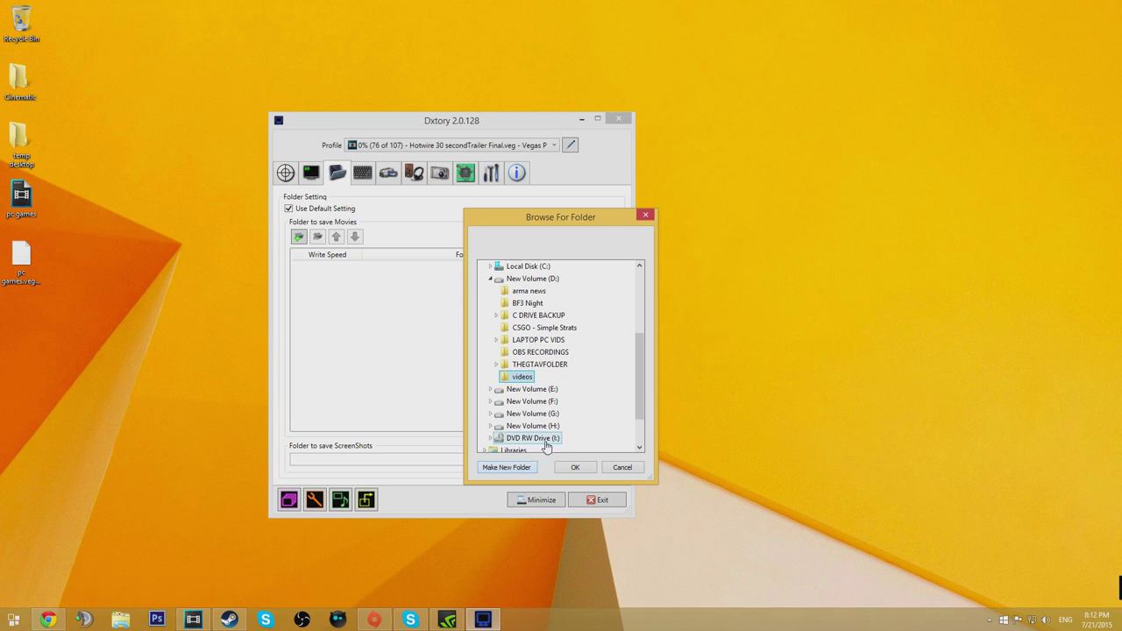
click(567, 469)
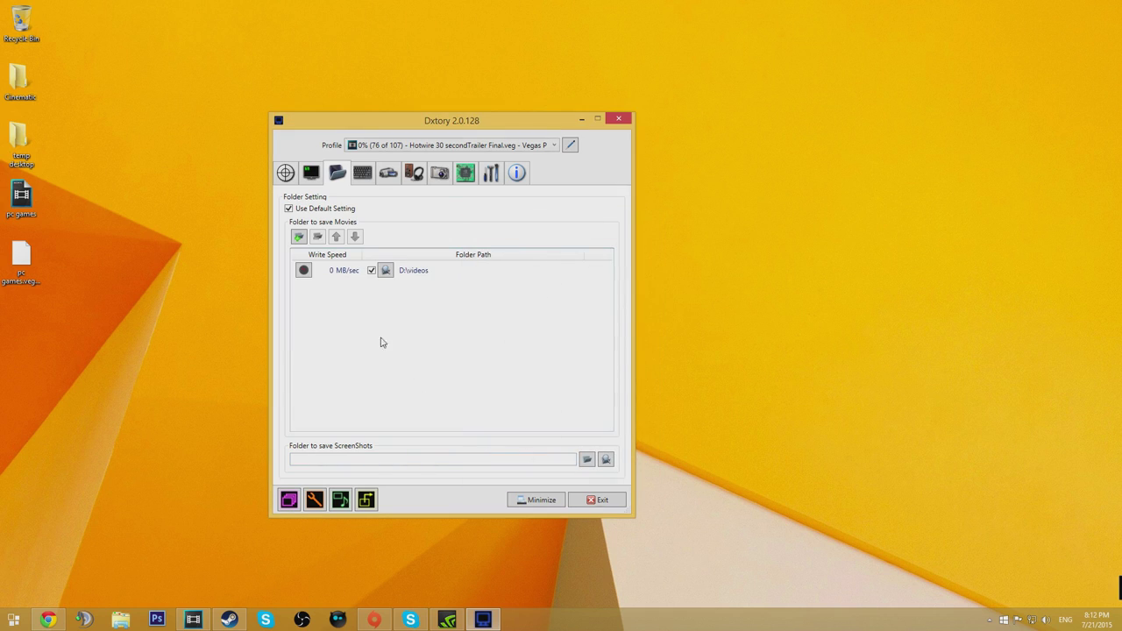
Run a write-speed benchmark on D:\videos with a 1000 MB write size and accept the result
click(304, 272)
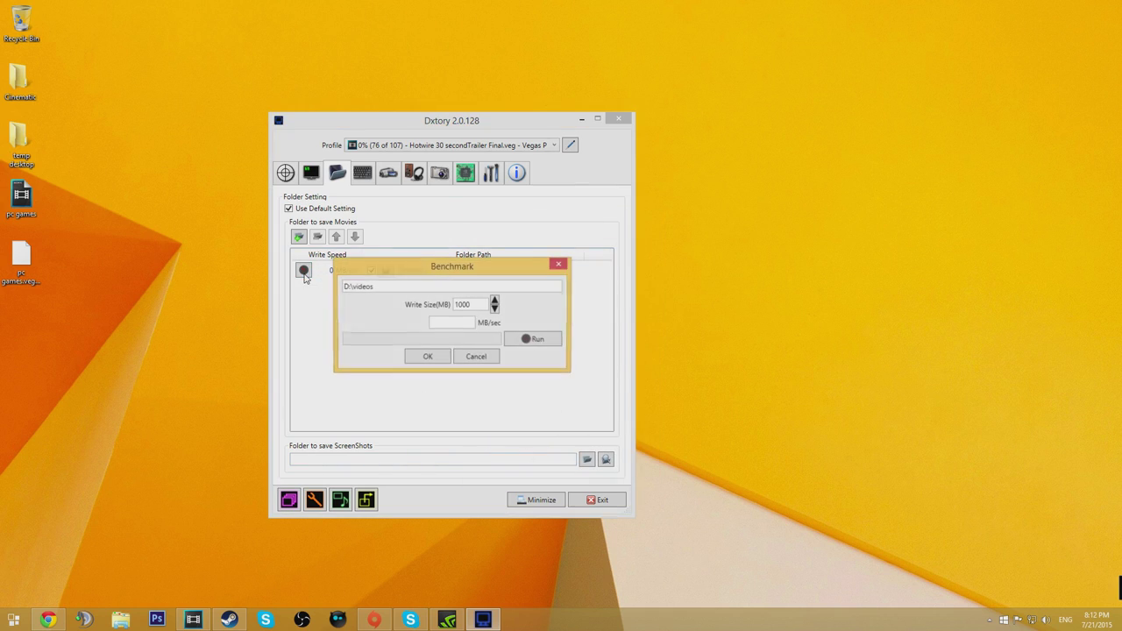
click(531, 339)
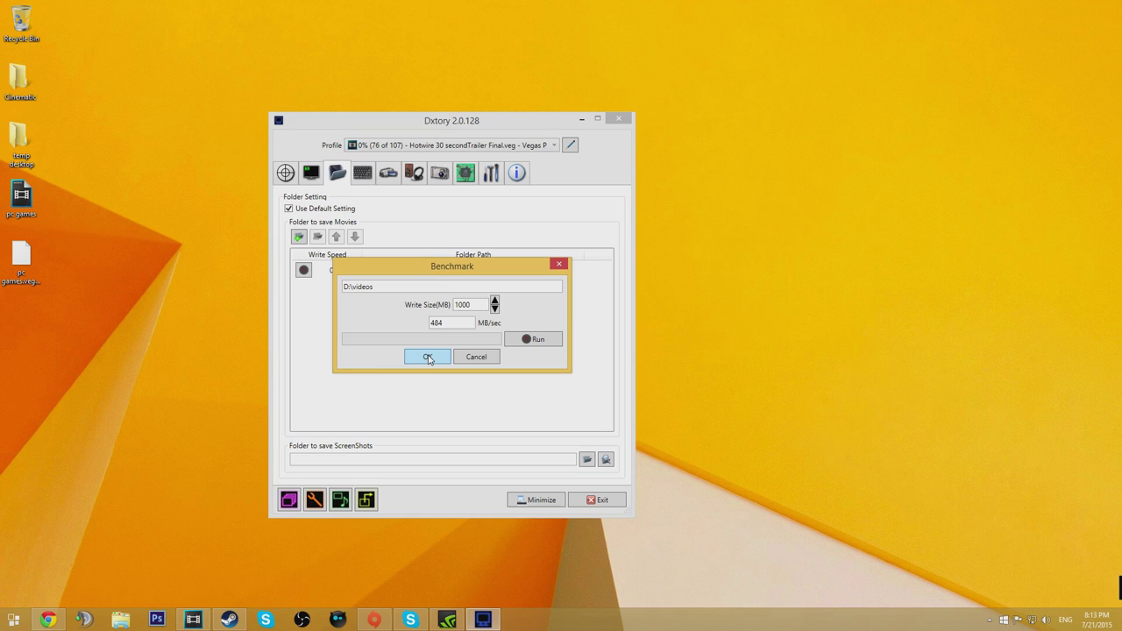
click(427, 357)
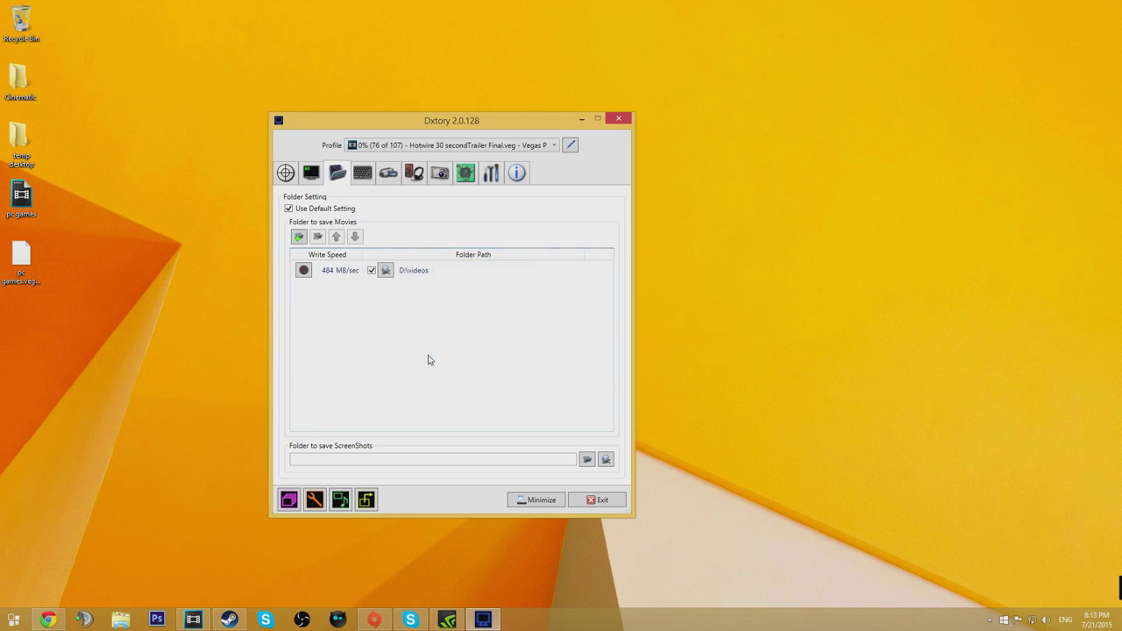
View the hotkey assignments, and choose Matrox MPEG-2 I-frame HD as the video codec in the movie settings
click(359, 180)
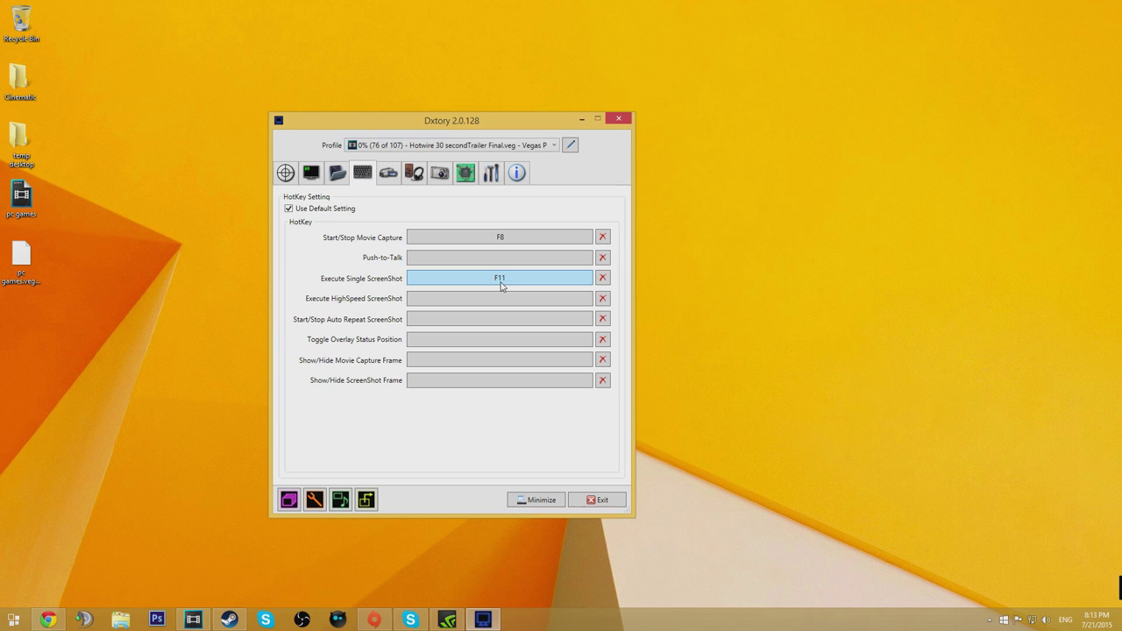
click(387, 176)
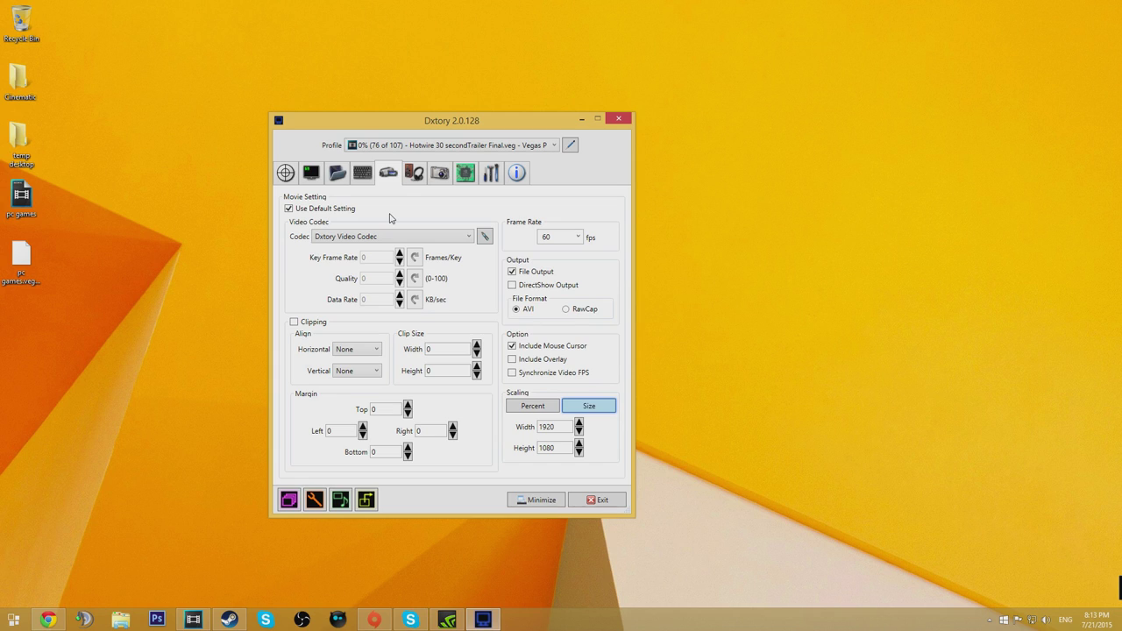
click(445, 238)
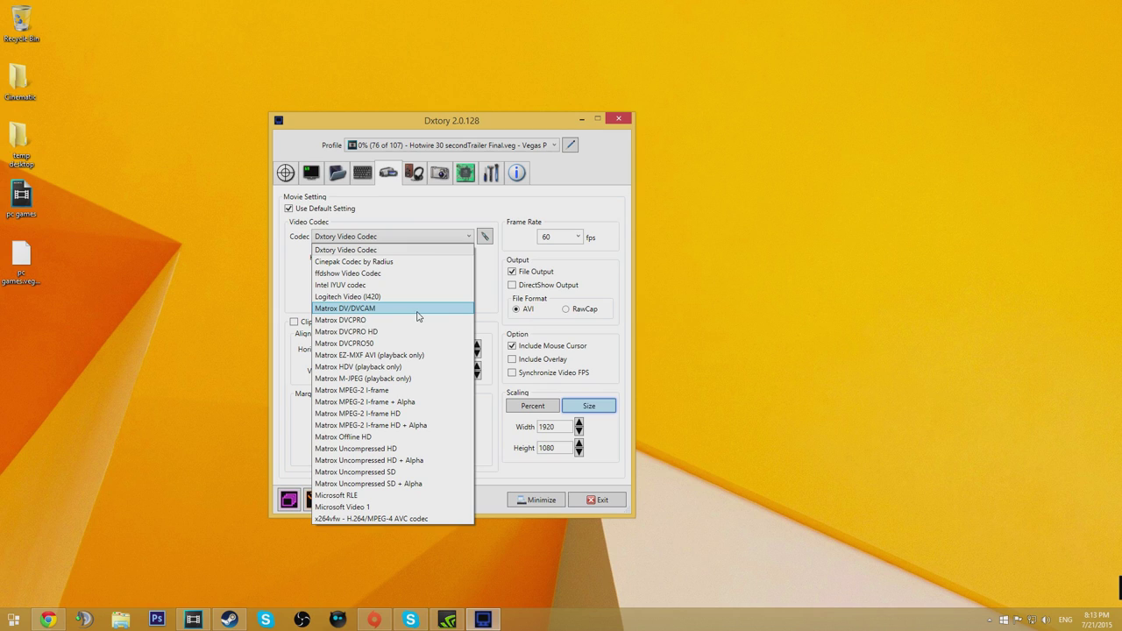
click(380, 413)
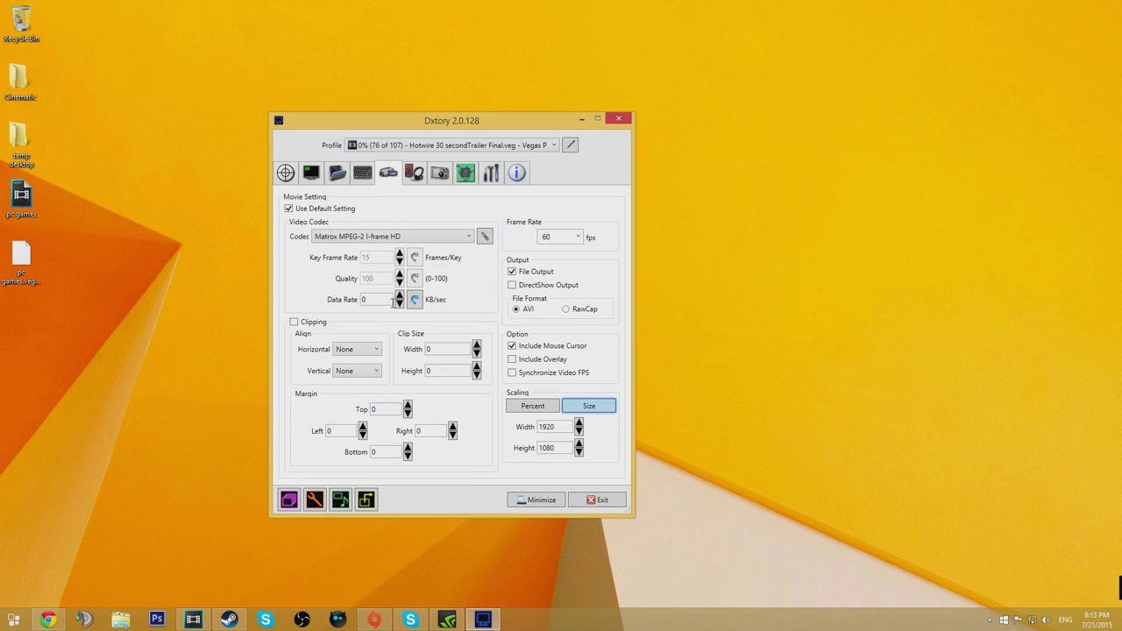
Configure the Matrox MPEG-2 I-frame HD codec with a 250 Mb/sec data rate and a frame rate of 60, and accept the settings
click(483, 238)
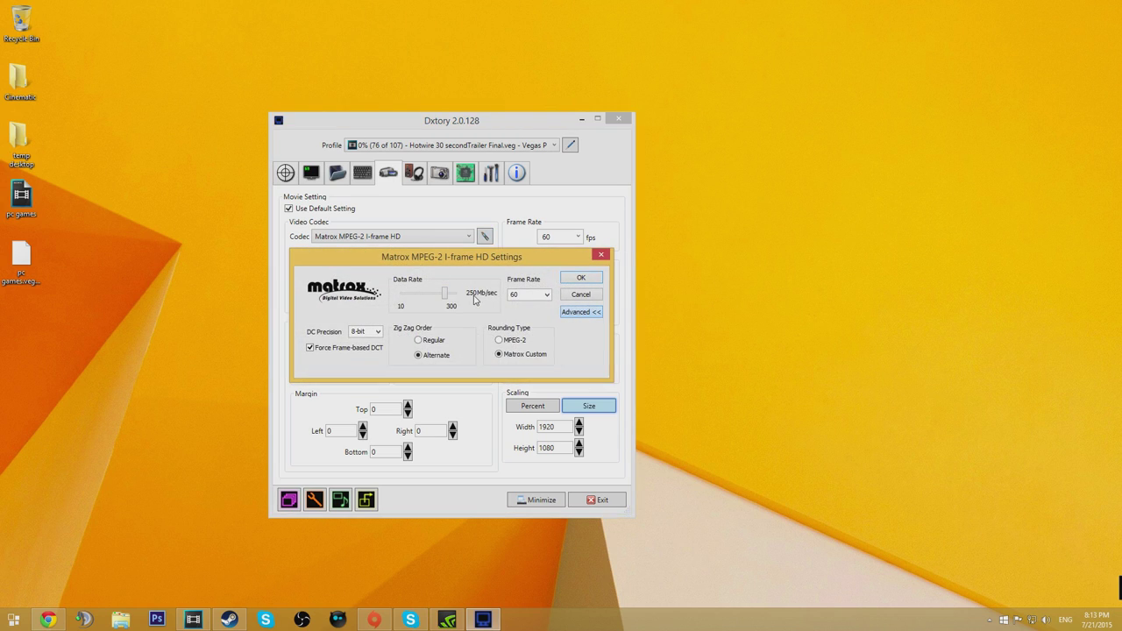
drag(444, 301, 445, 300)
click(444, 298)
click(543, 294)
click(520, 360)
click(576, 279)
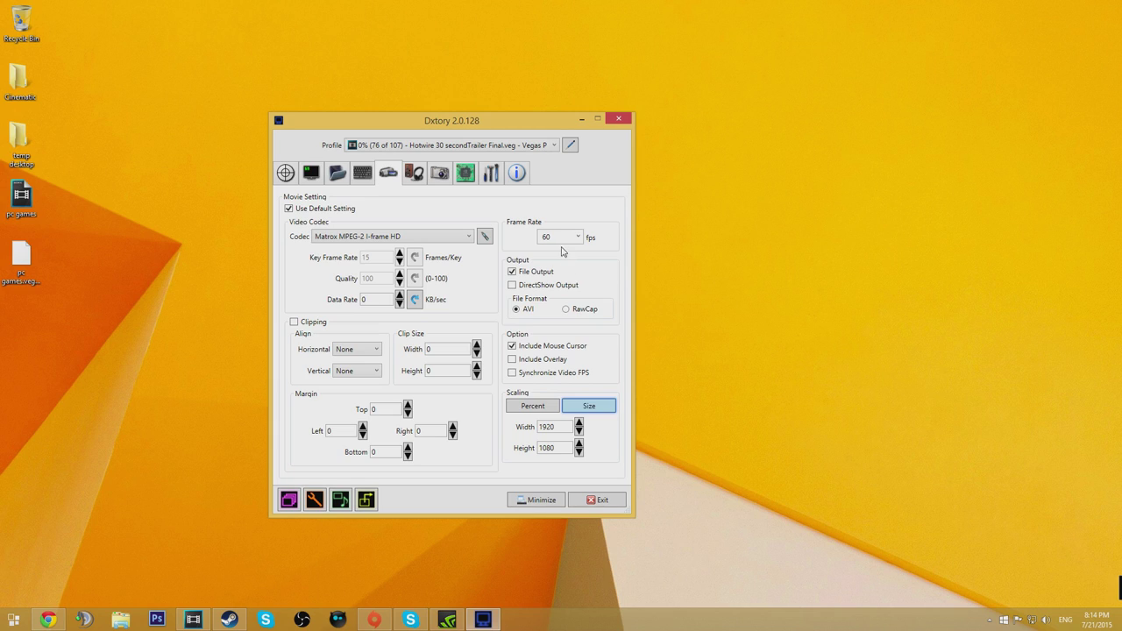
Set the movie frame rate to 60 fps and the scaling to a size of 1920 by 1080
click(578, 238)
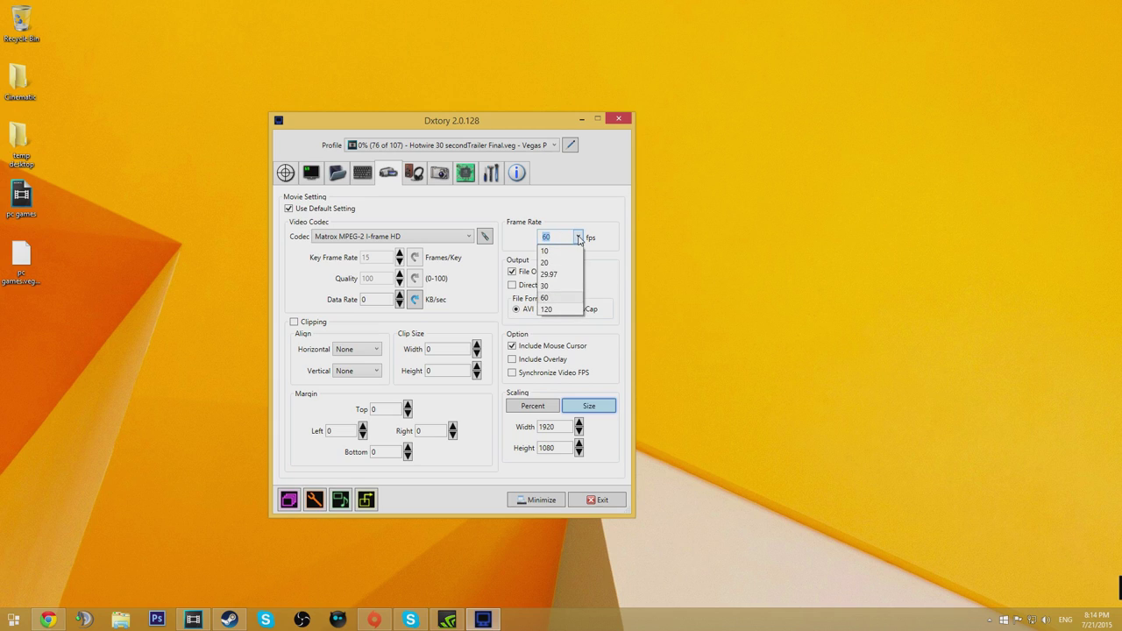
click(548, 298)
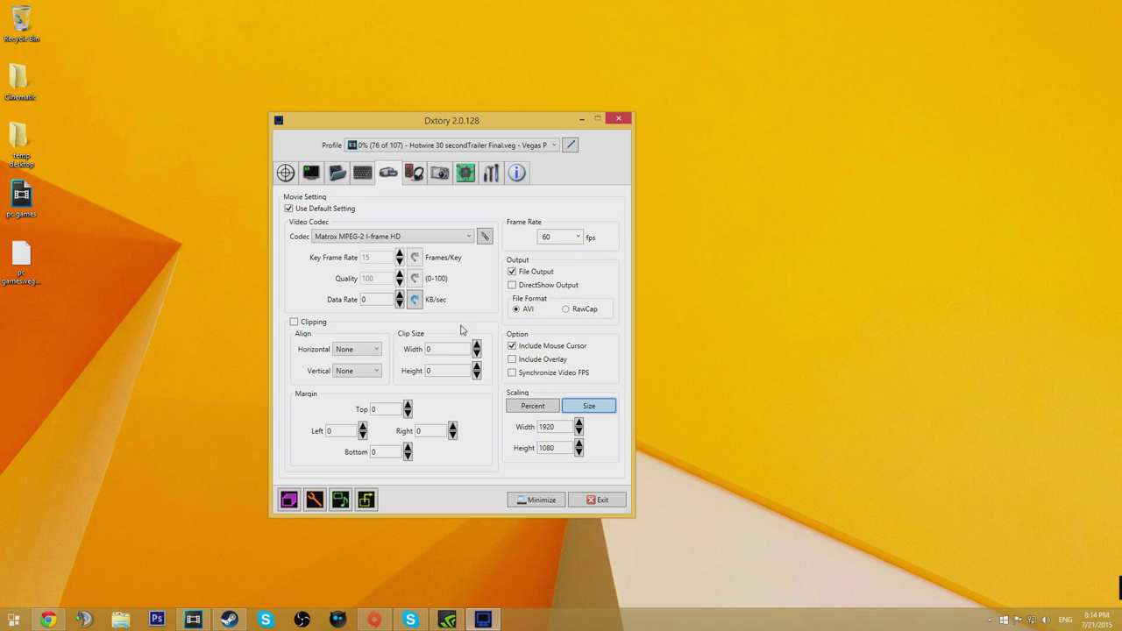
drag(557, 429, 530, 432)
click(556, 427)
double_click(559, 445)
click(570, 427)
click(541, 409)
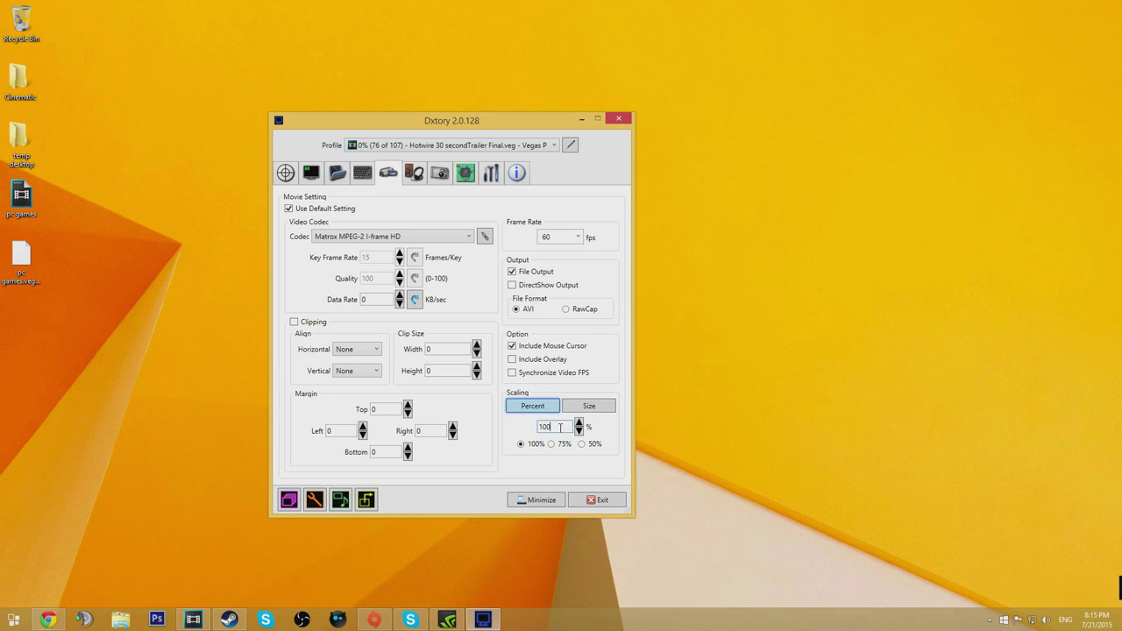
click(579, 411)
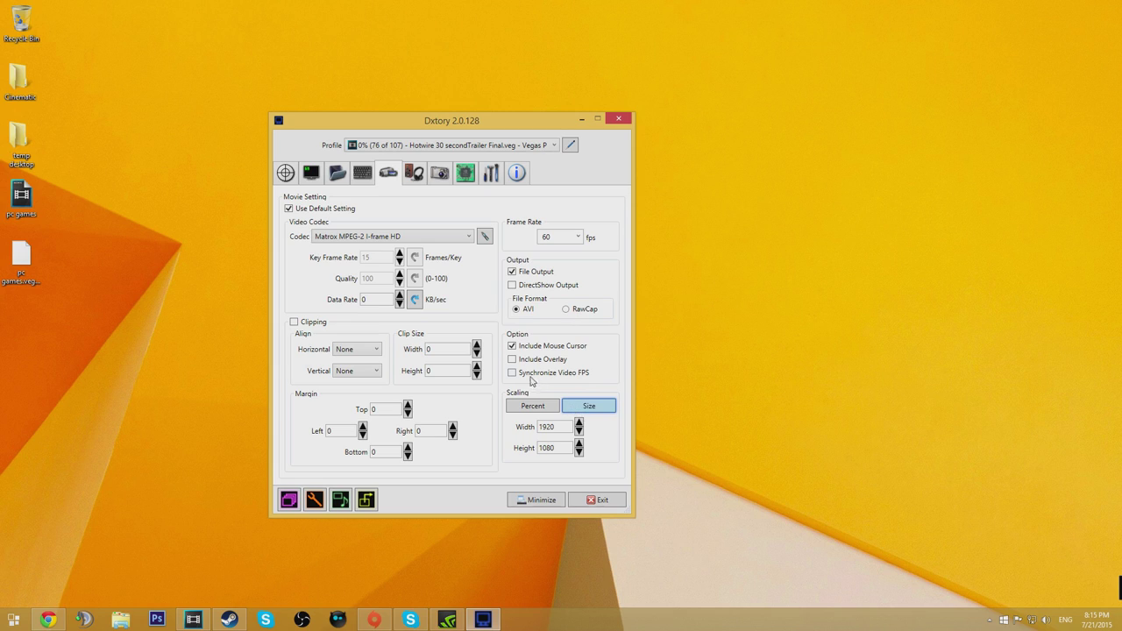
Choose Realtek Digital Output as the device for the first audio source
click(411, 177)
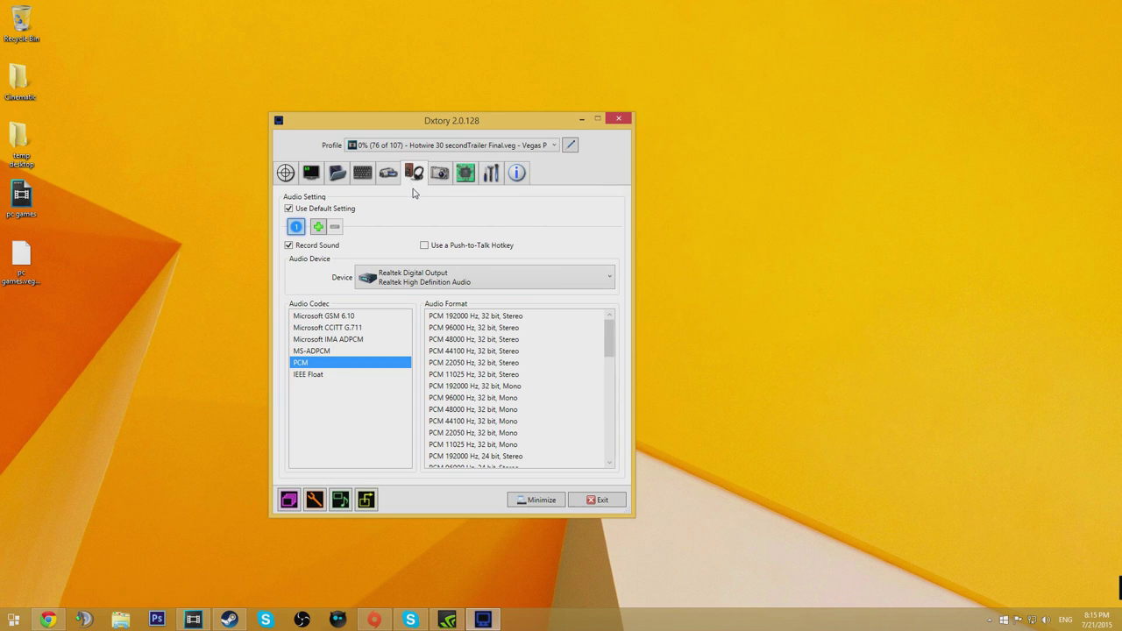
click(420, 279)
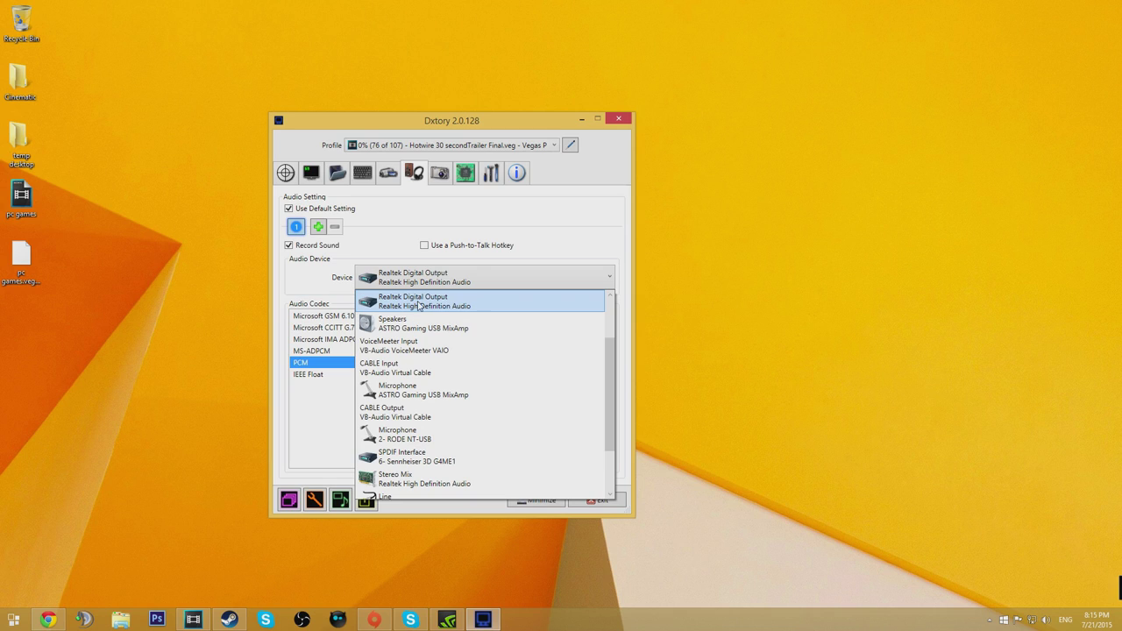
click(419, 305)
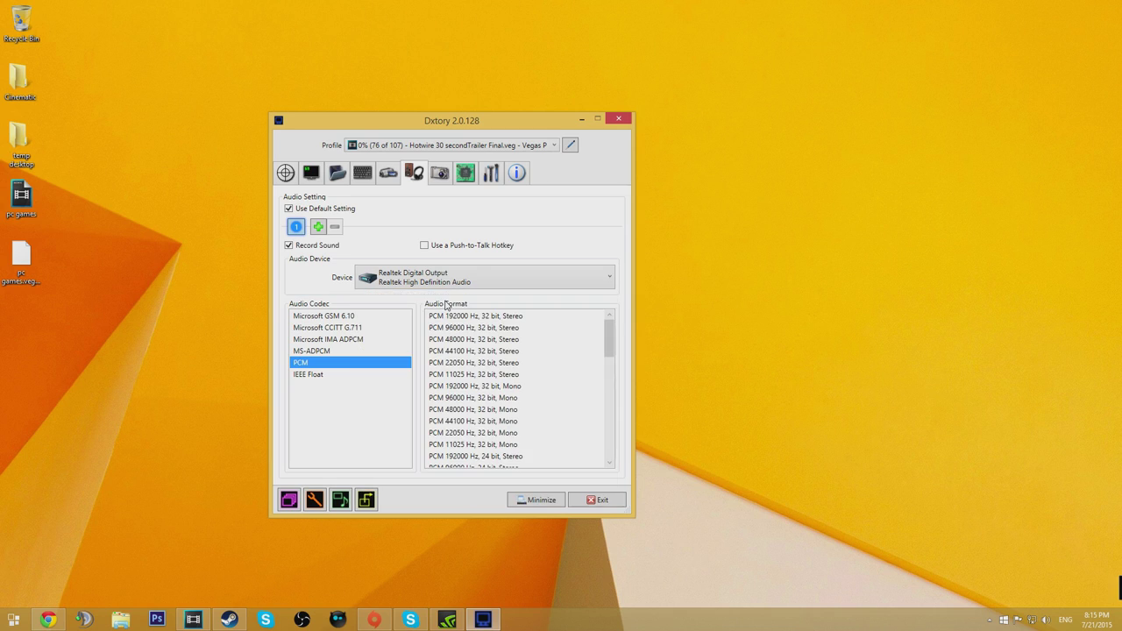
Add a second audio source using the 2- RODE NT-USB microphone, and check both sources' settings
click(320, 229)
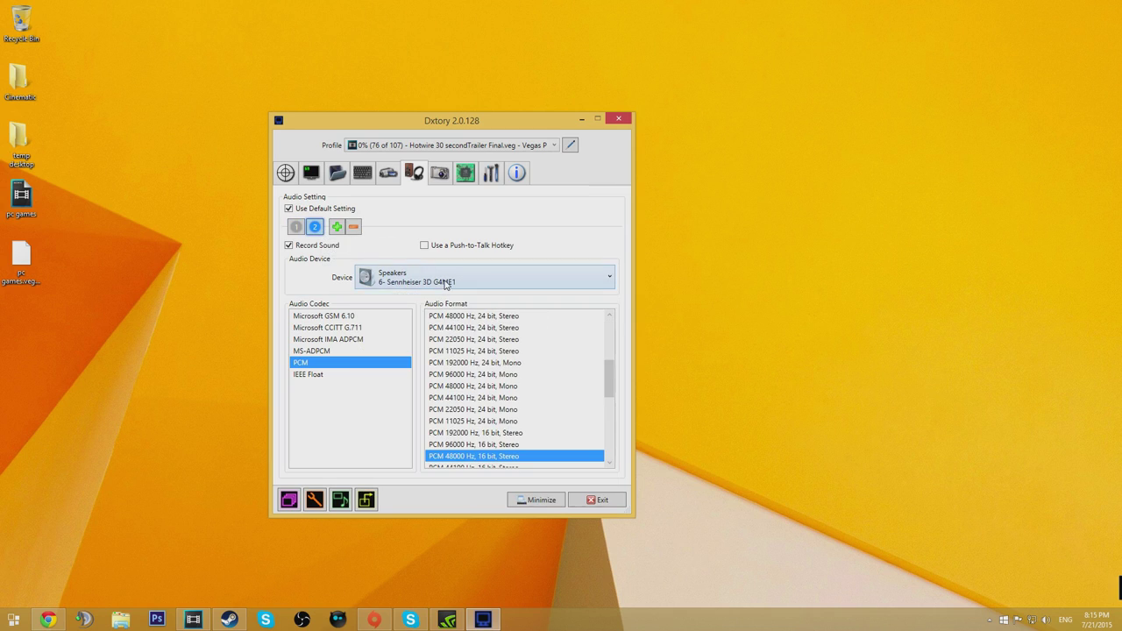
click(445, 283)
scroll(465, 371, down, 2)
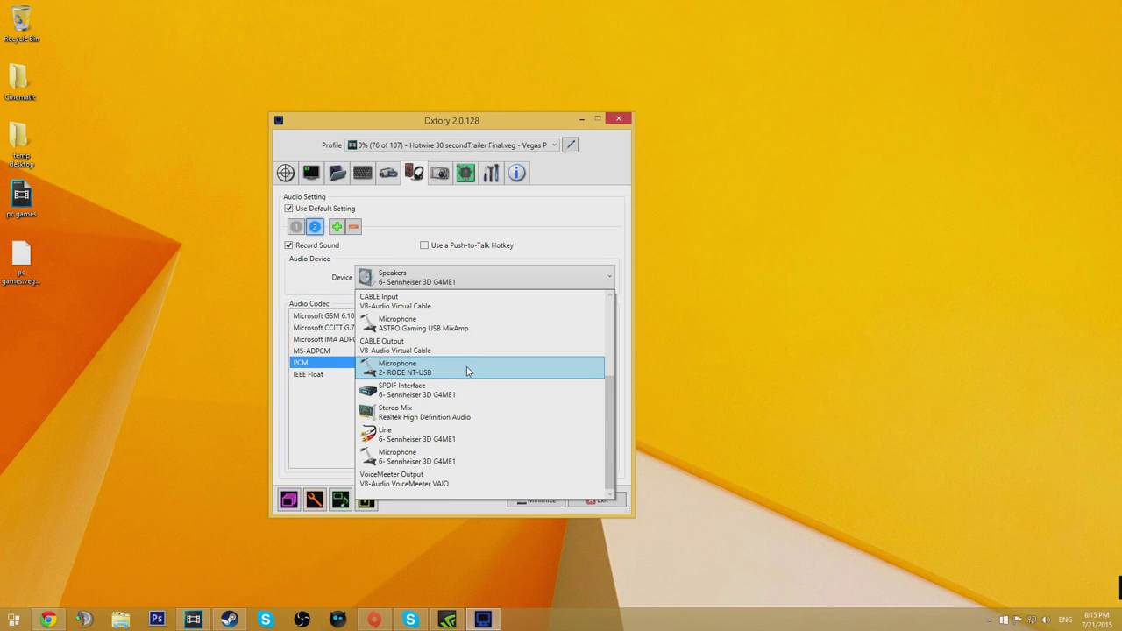
click(399, 374)
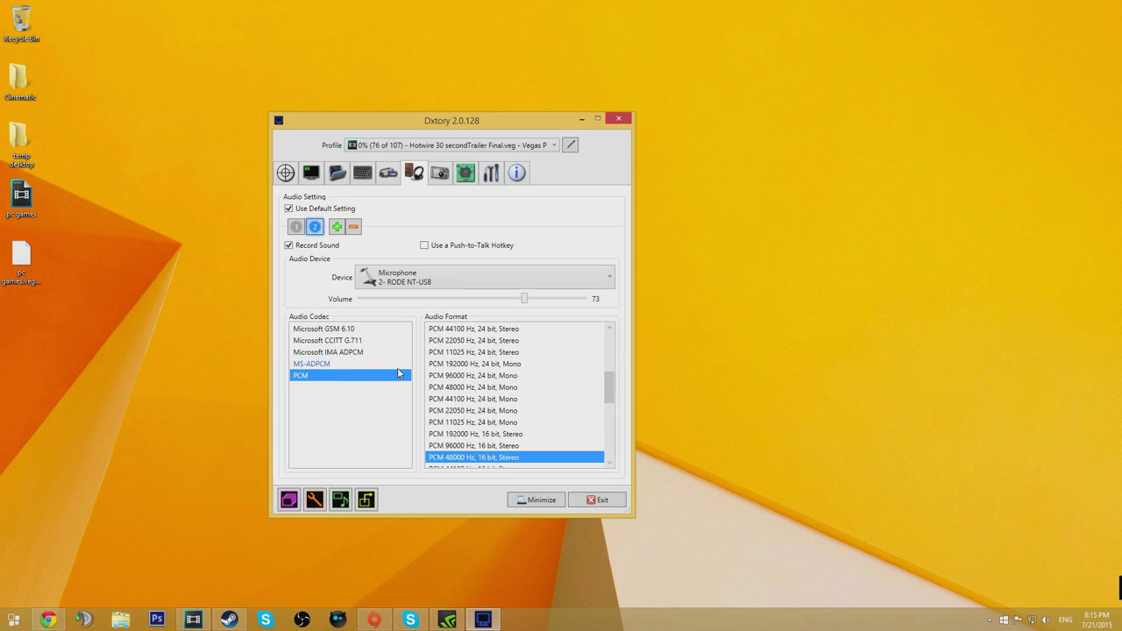
click(297, 227)
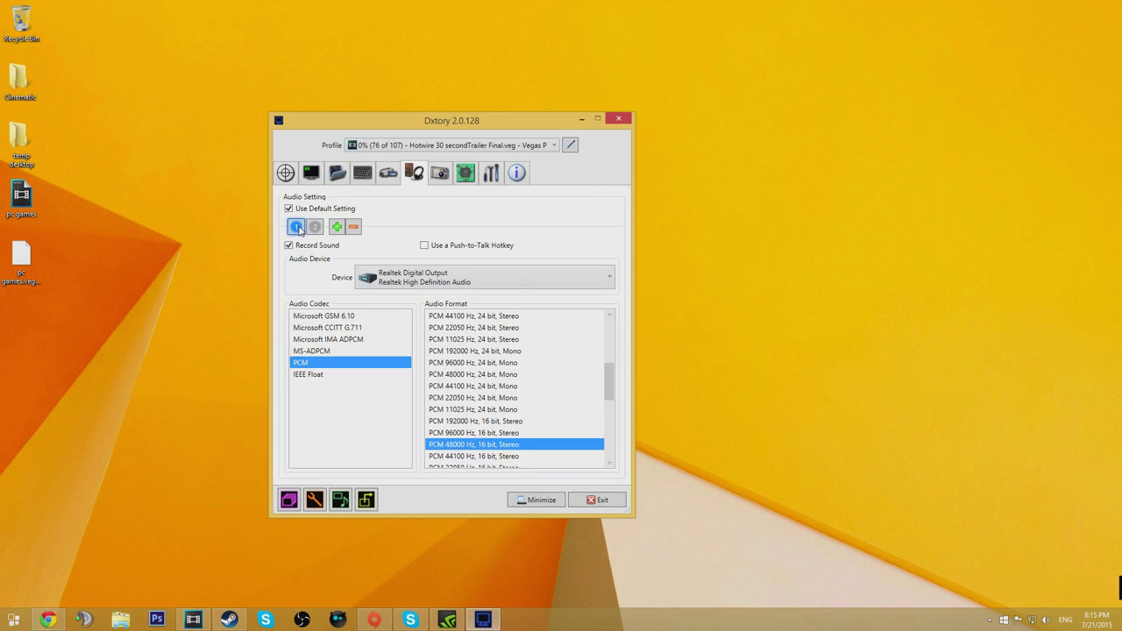
click(314, 228)
click(296, 227)
click(315, 228)
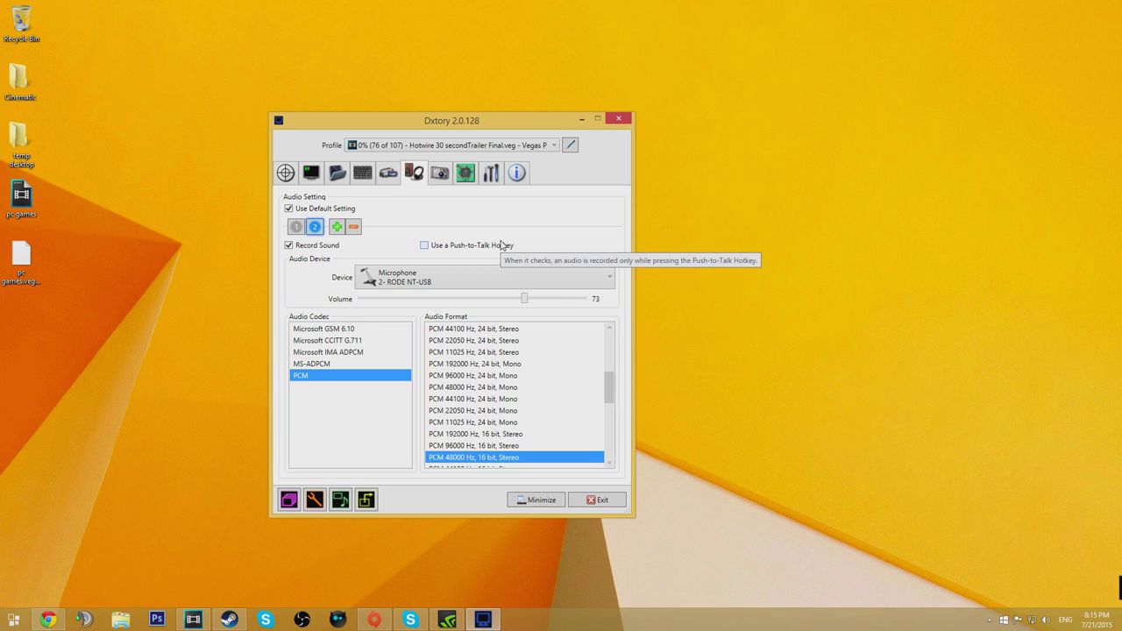
Set the processing threads to 4 in the advanced settings
click(465, 175)
click(379, 392)
click(362, 435)
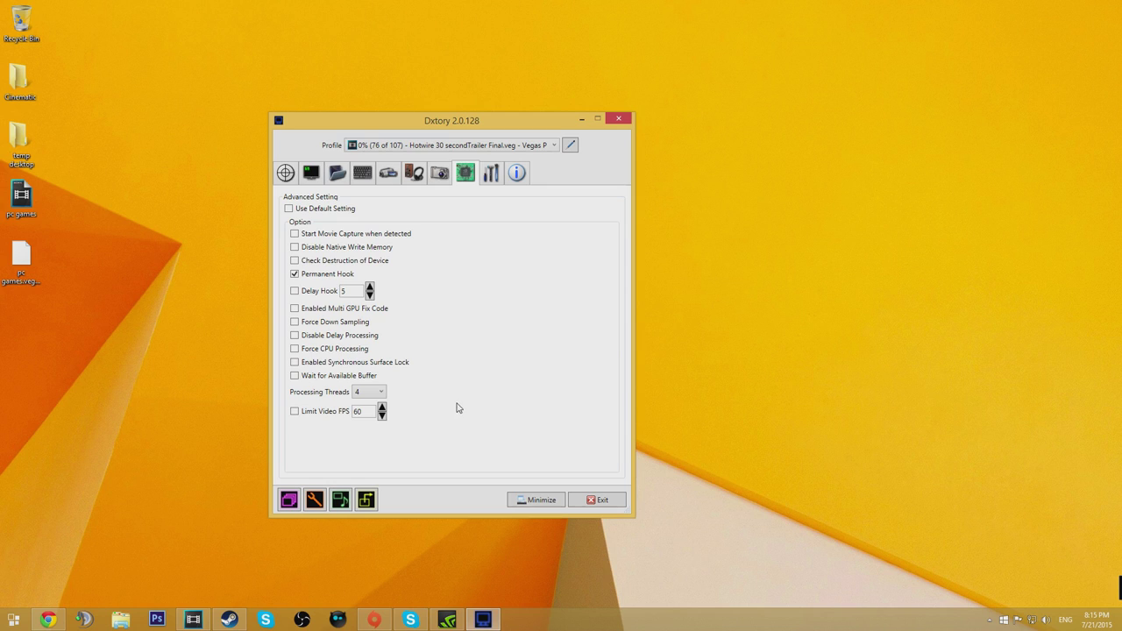
Reopen the Matrox codec settings from the movie settings and lower the data rate
click(387, 179)
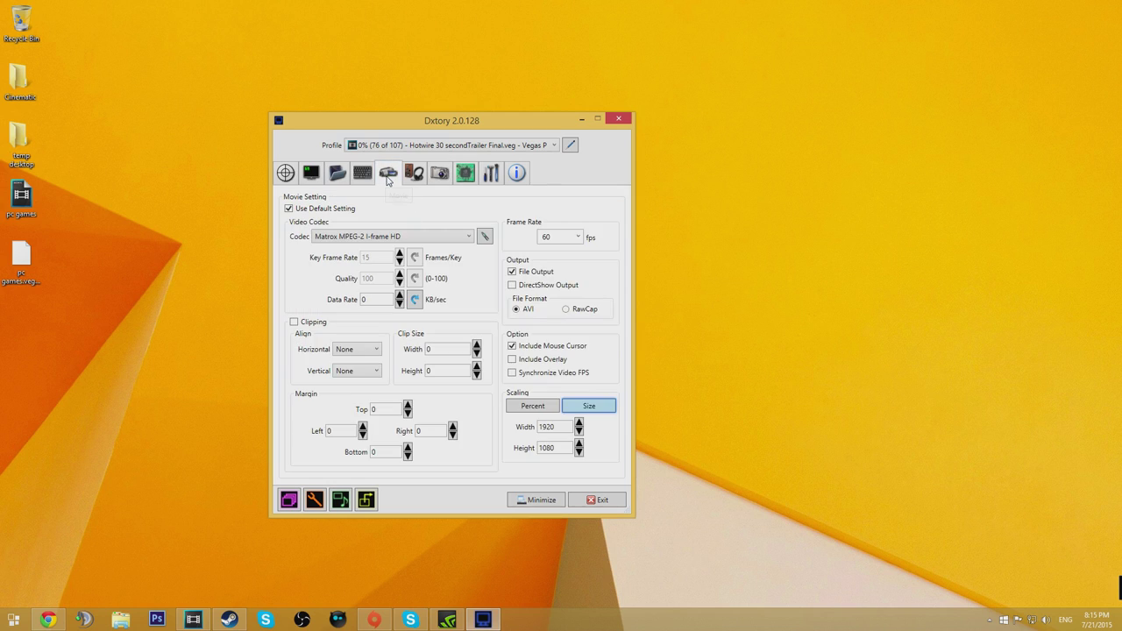
click(484, 237)
drag(446, 300, 416, 302)
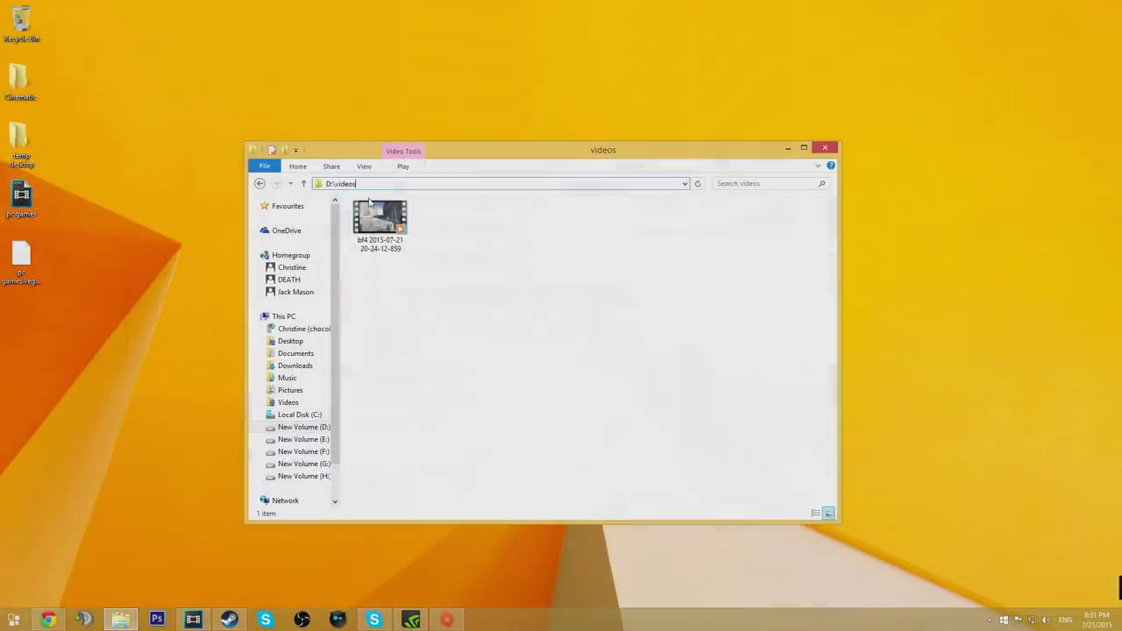
Play the bf4 recording from D:\videos, view it full screen, and return the player to a smaller window
click(386, 223)
double_click(386, 223)
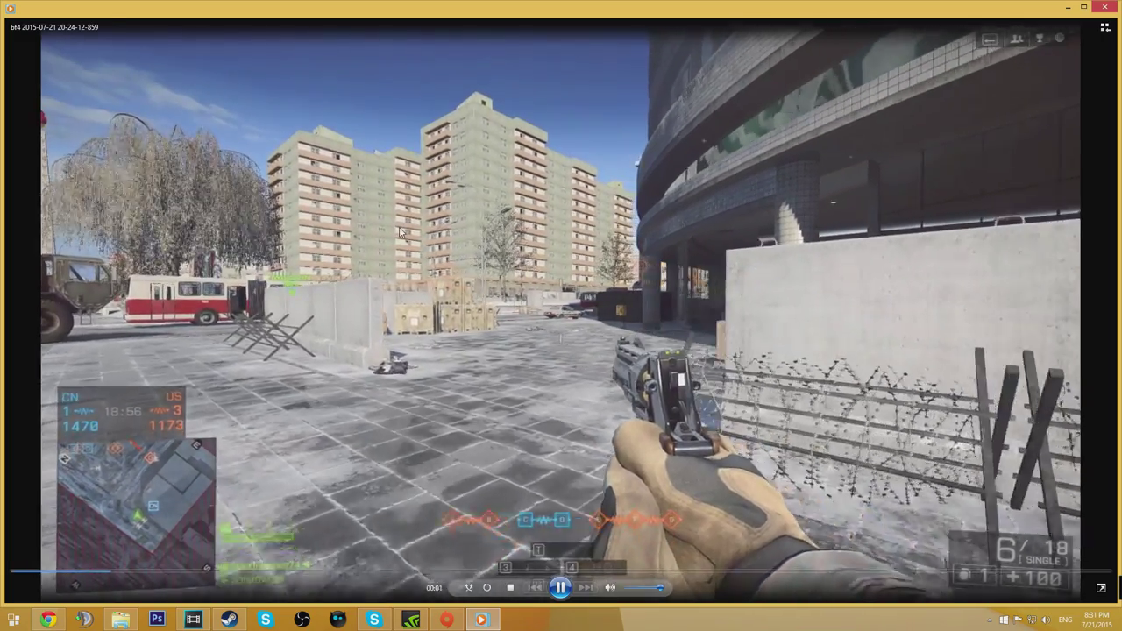
double_click(399, 233)
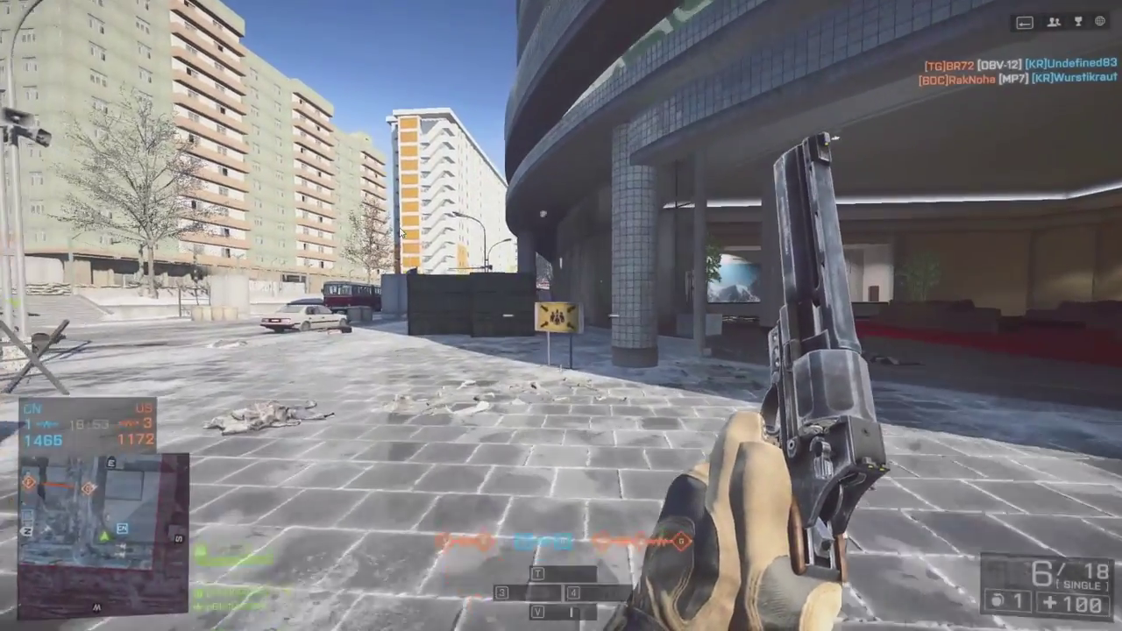
double_click(451, 80)
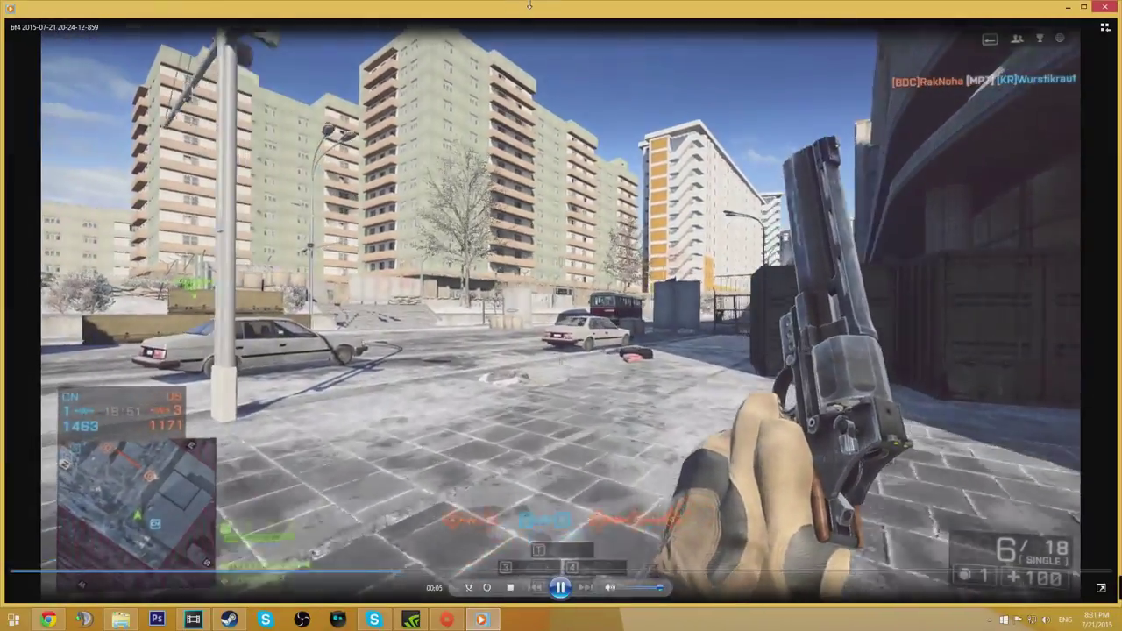
drag(543, 8, 552, 137)
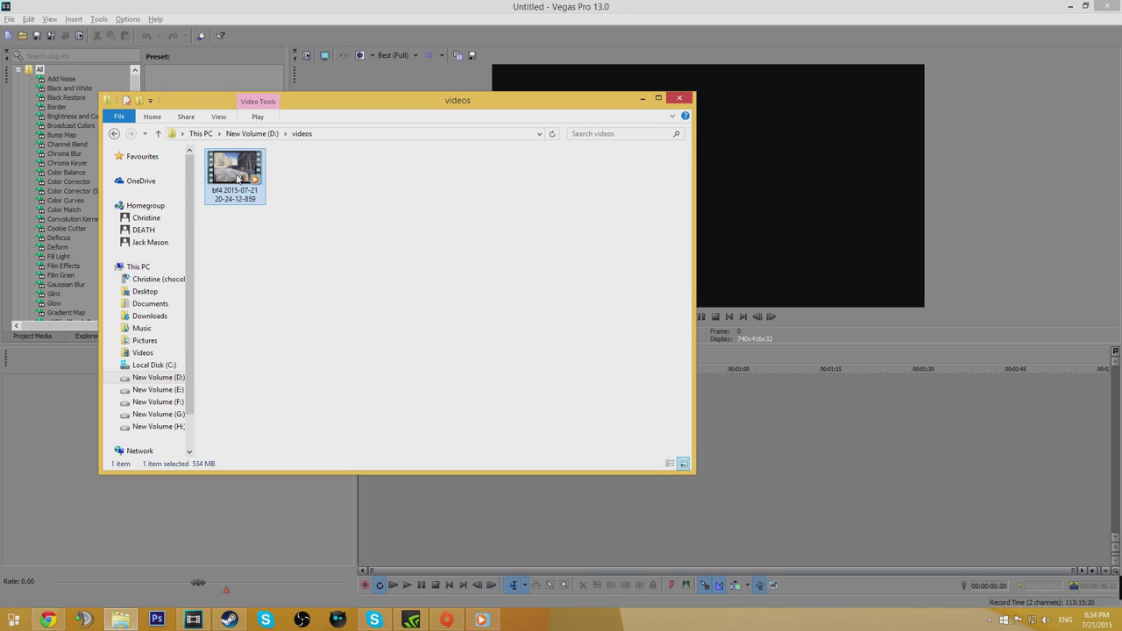
Add the bf4 recording from the videos folder to the Vegas Pro timeline and move its events to the start
drag(237, 179, 776, 449)
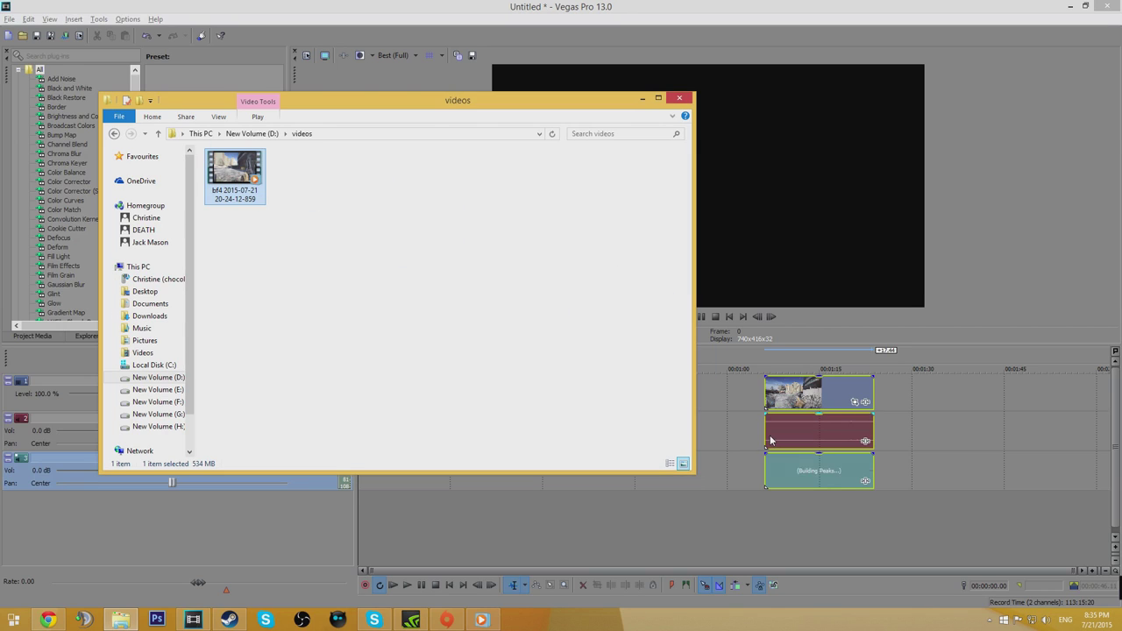
click(700, 157)
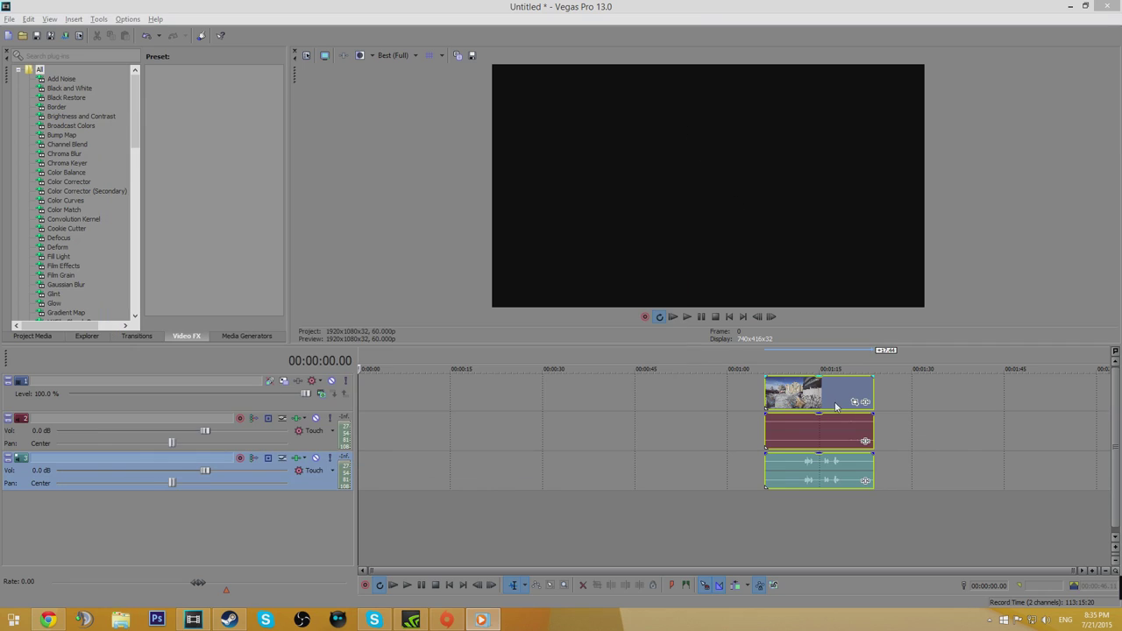
drag(838, 408, 417, 410)
Examine the clip's video event and its two separate audio tracks at several points on the timeline
click(381, 428)
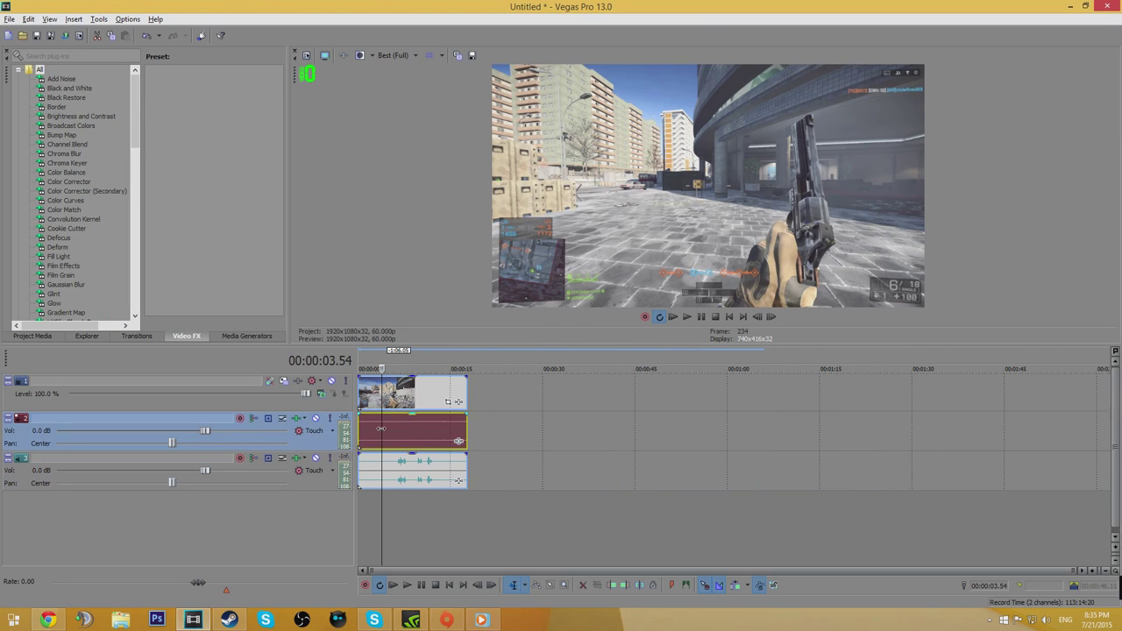
click(381, 476)
click(403, 443)
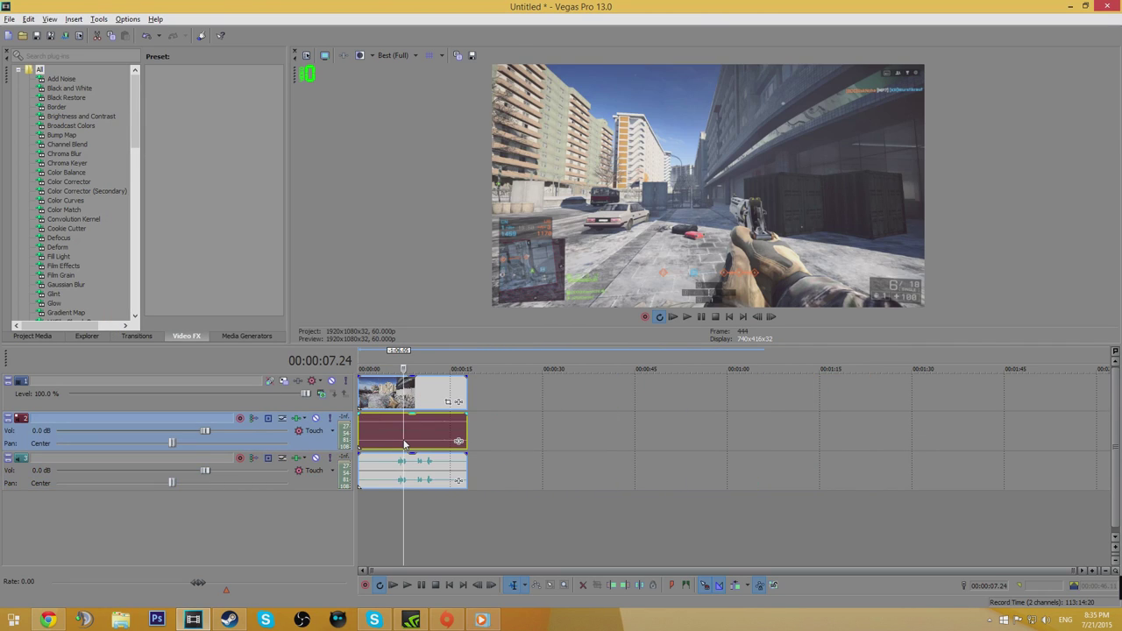
click(397, 477)
click(406, 437)
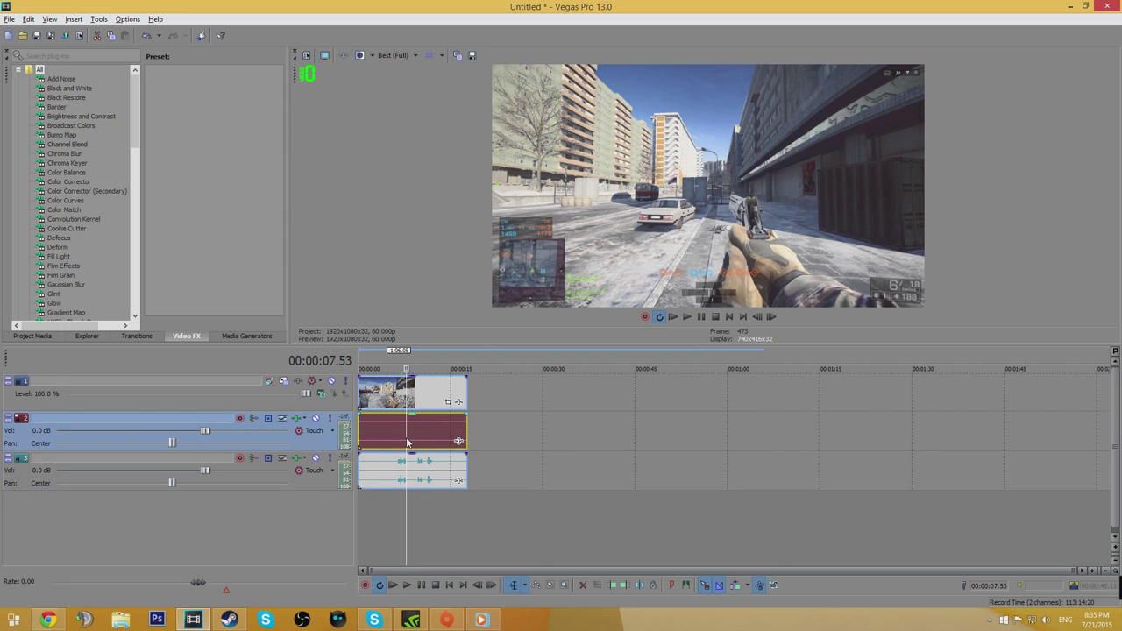
click(399, 401)
click(408, 438)
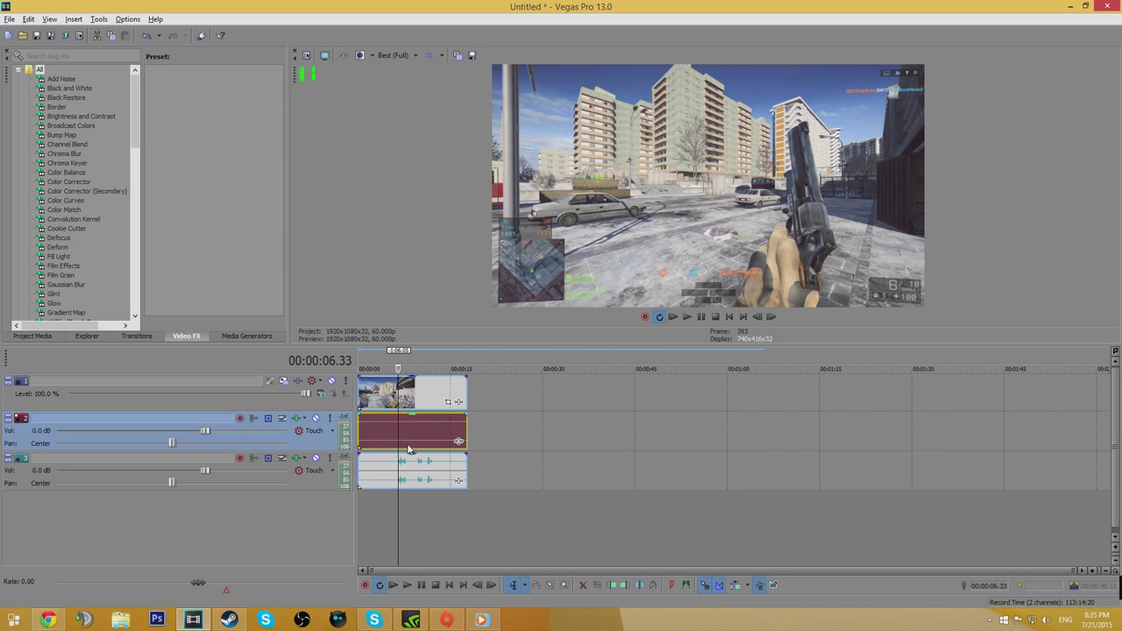
click(425, 480)
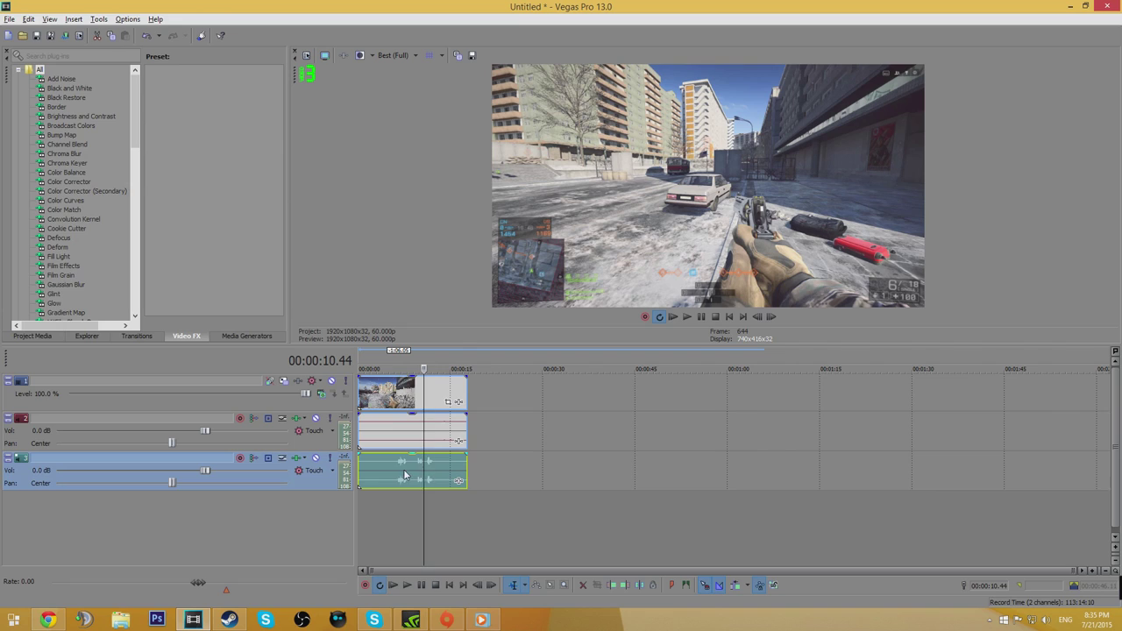
click(416, 435)
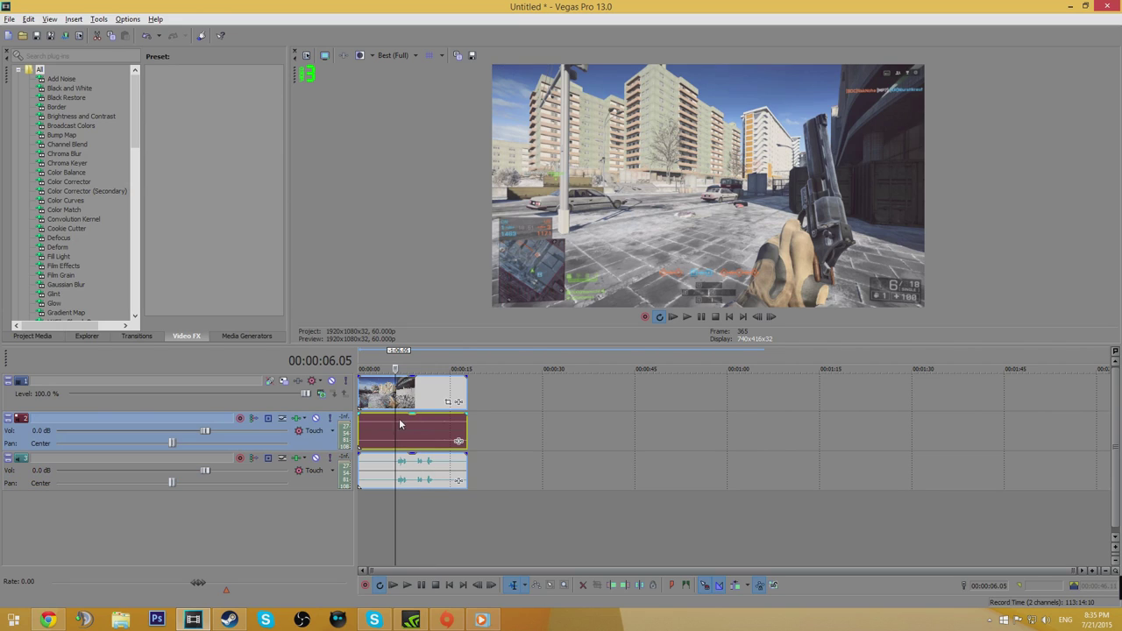
click(415, 472)
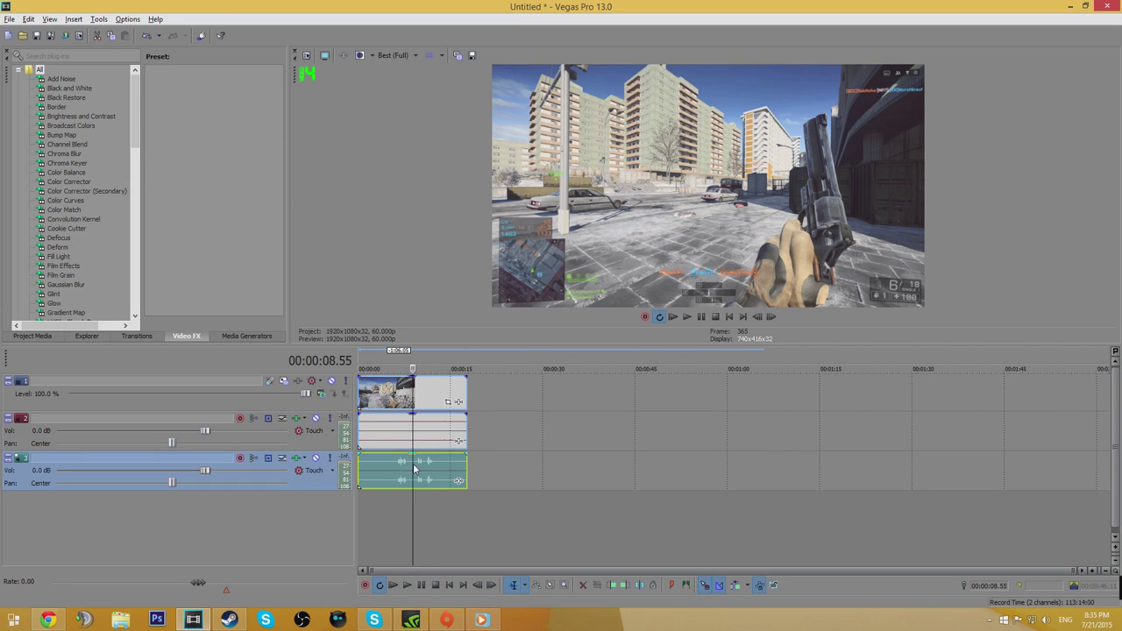
click(408, 387)
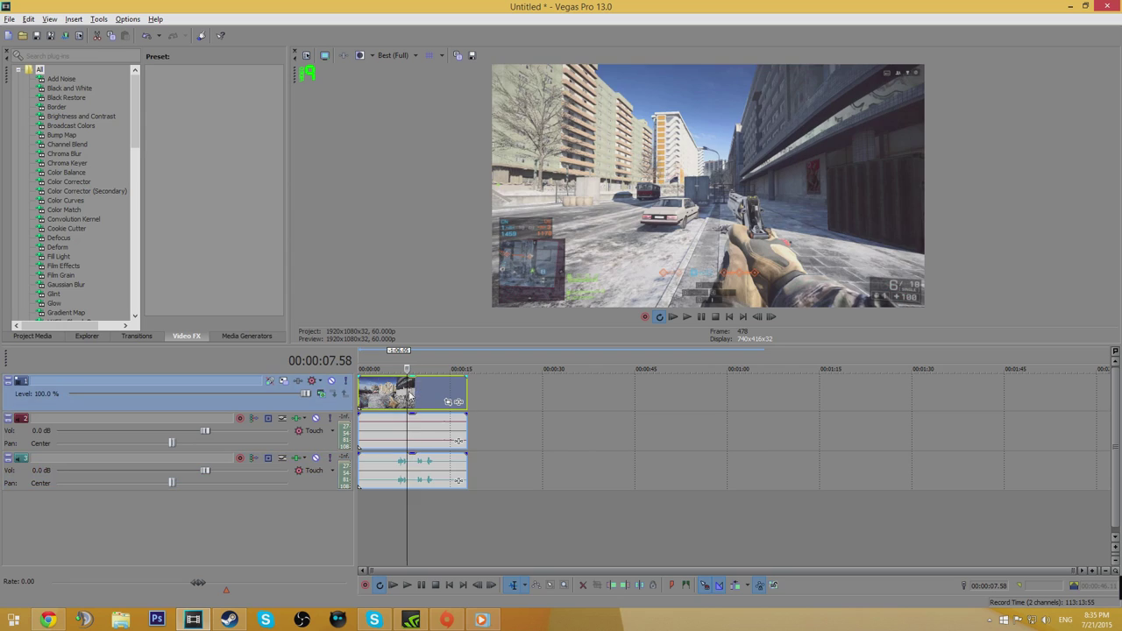
Compare the two separate audio tracks of the bf4 clip by selecting each in turn at several points
mouse_move(415, 384)
mouse_down()
mouse_move(433, 427)
mouse_move(429, 380)
mouse_up()
click(431, 426)
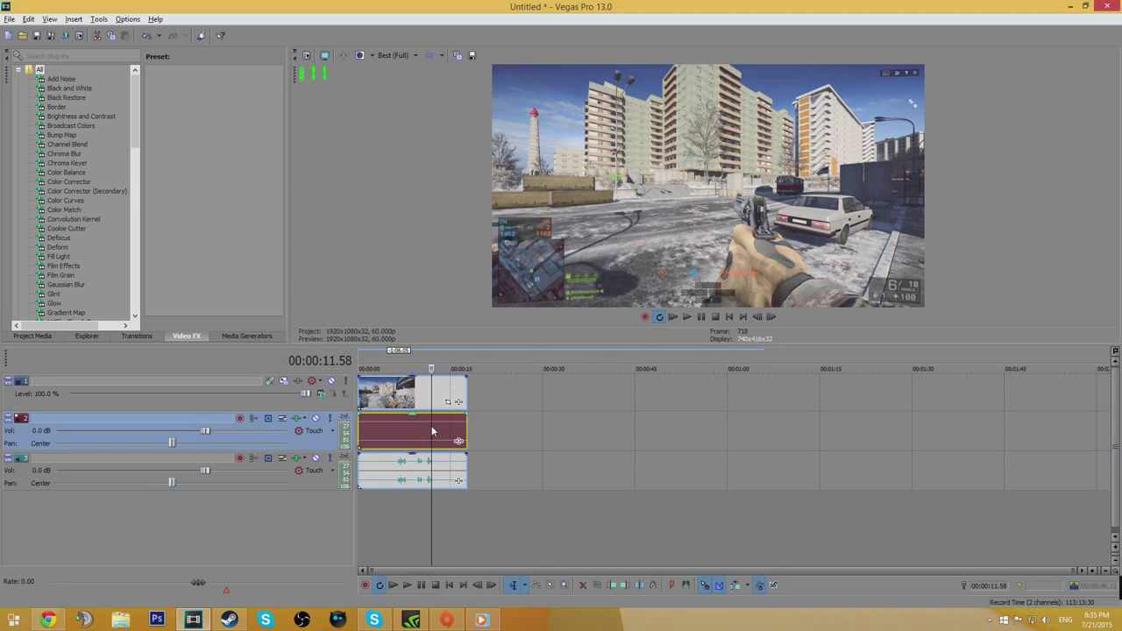
click(404, 473)
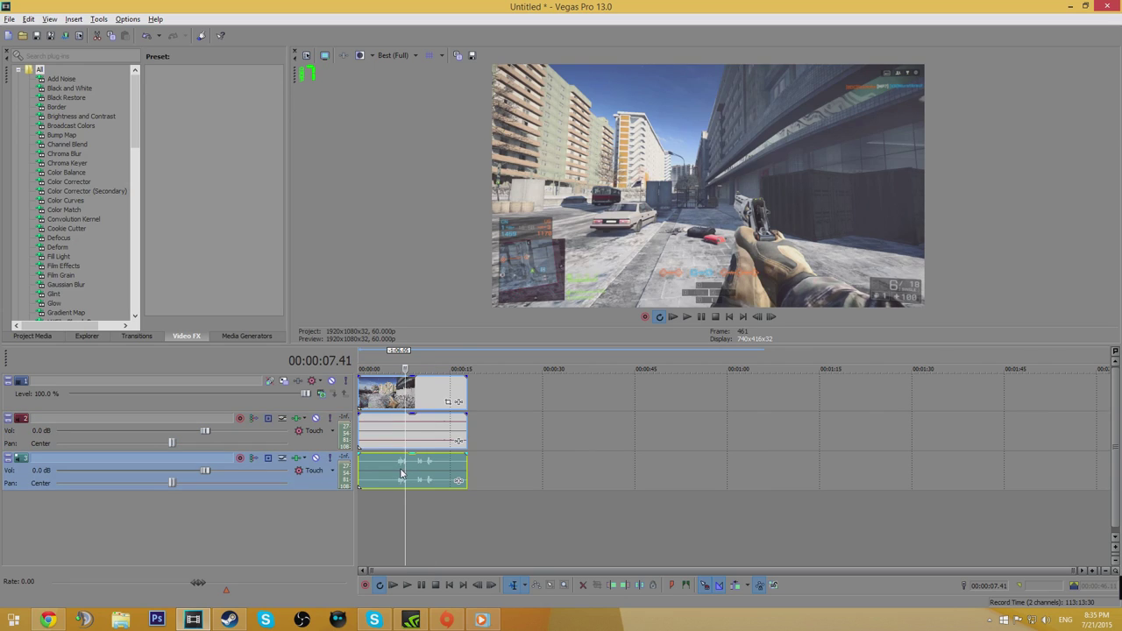
click(396, 438)
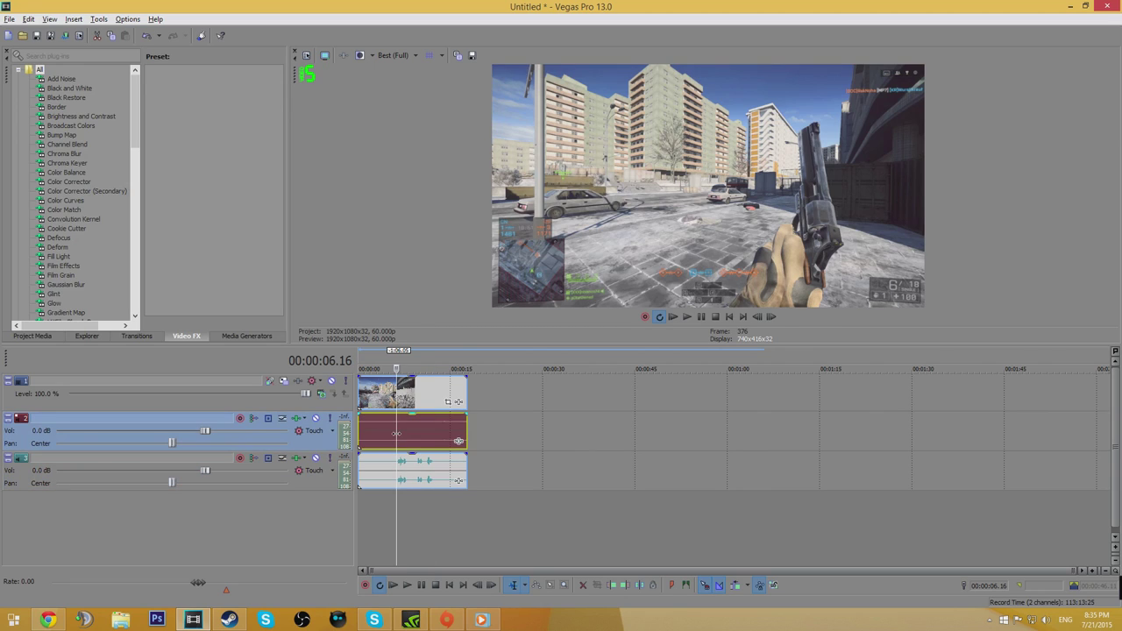
click(408, 478)
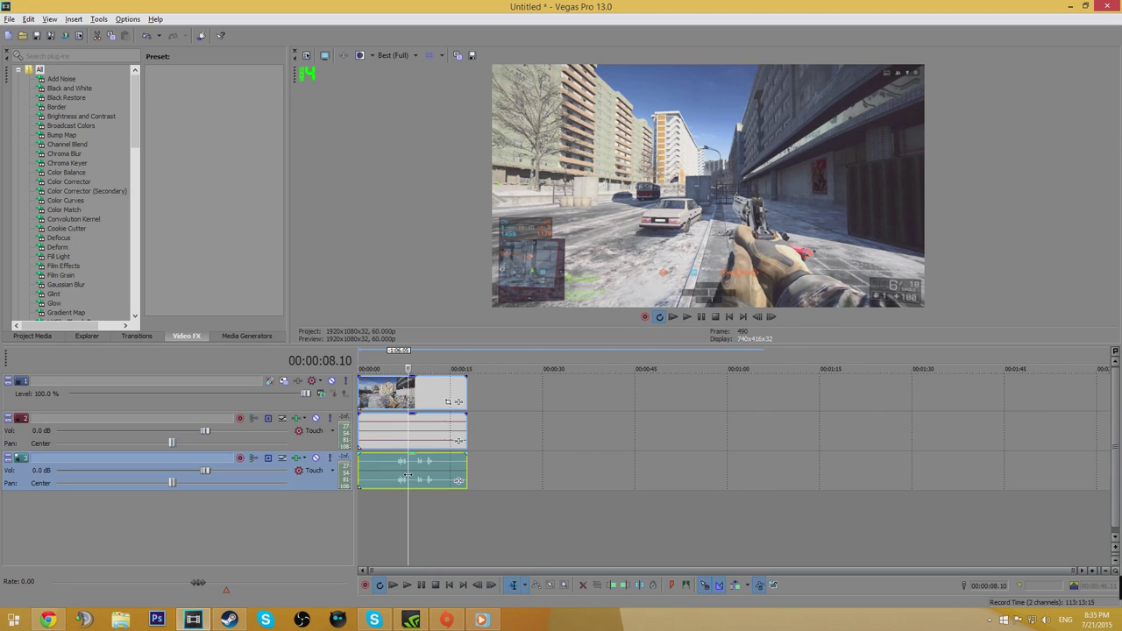
click(424, 430)
click(390, 431)
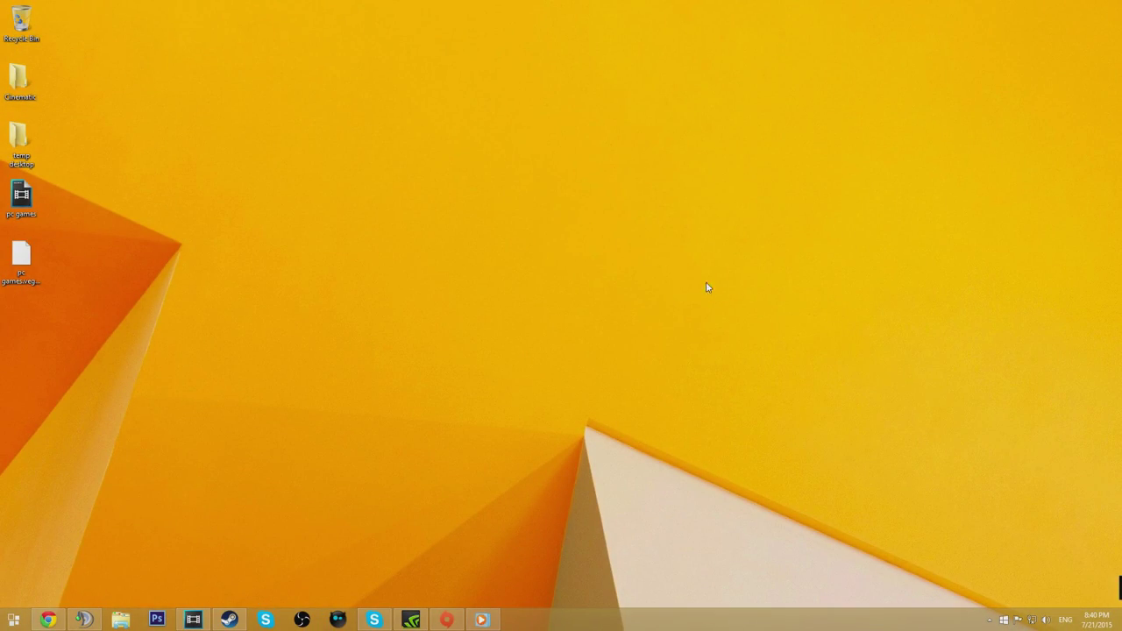
Open the Windows playback devices and check Realtek Digital Output and the ASTRO Gaming USB MixAmp speakers
right_click(1047, 620)
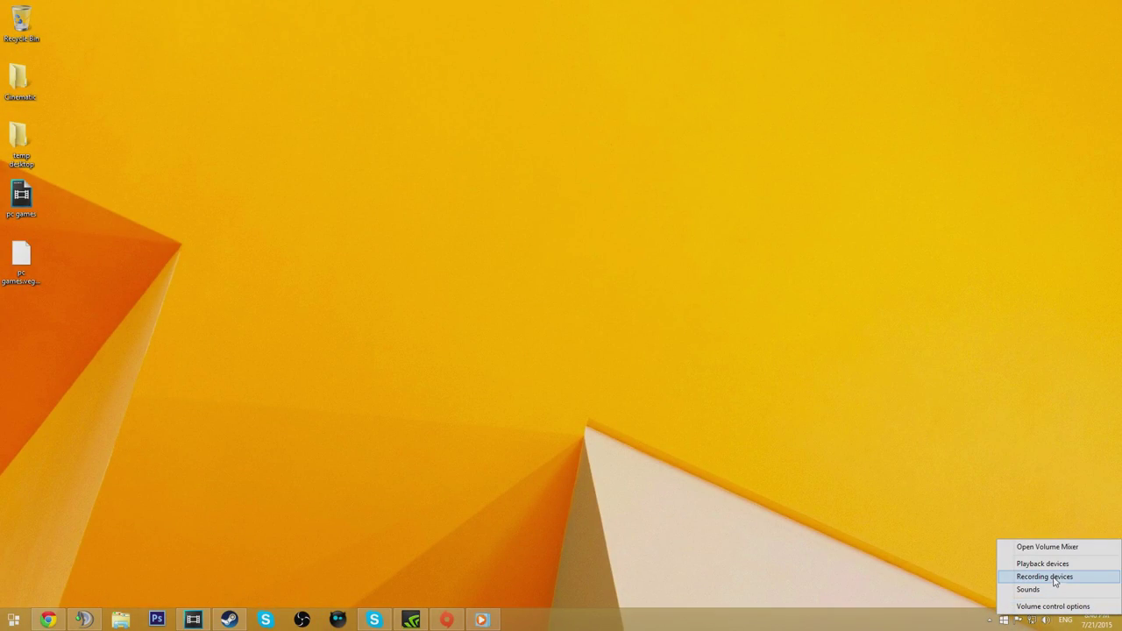
click(1042, 564)
click(290, 313)
scroll(318, 330, down, 1)
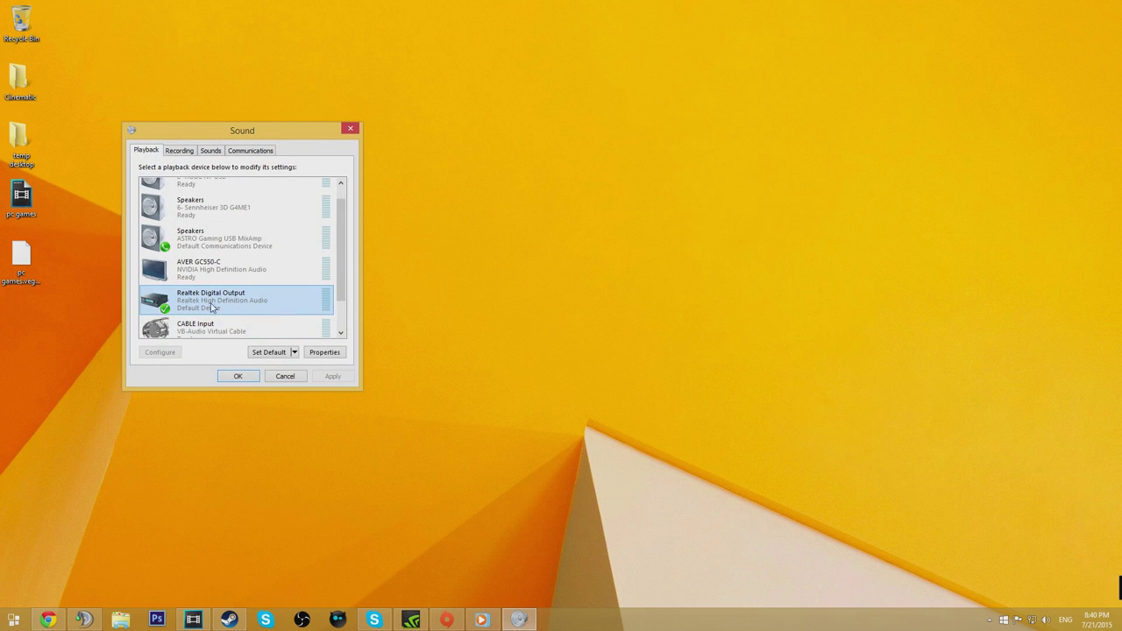
click(232, 249)
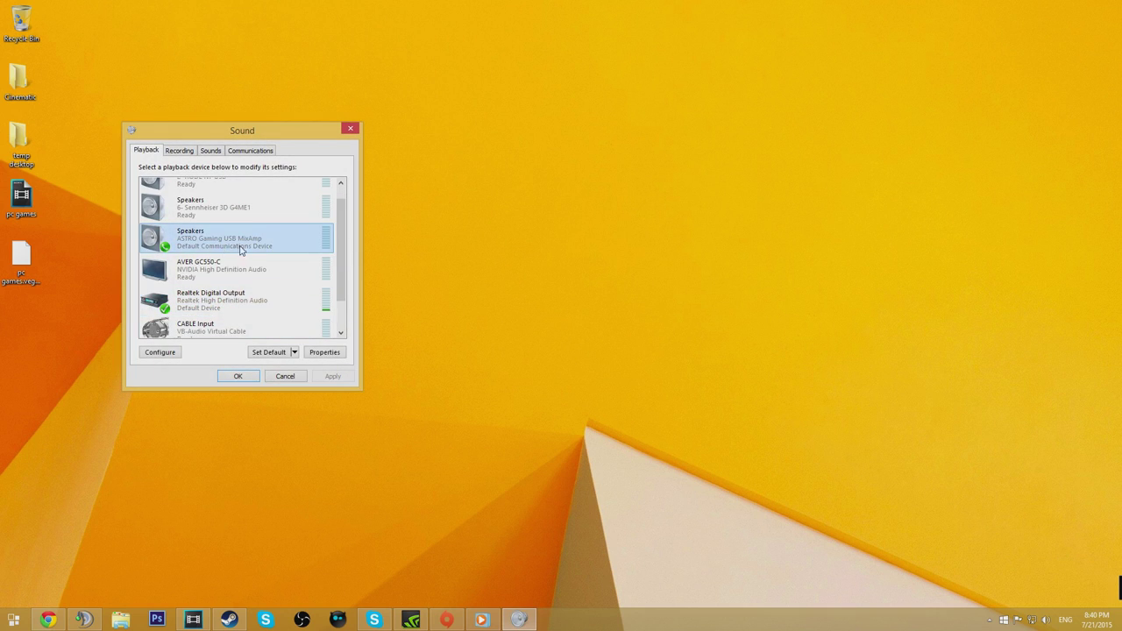
click(230, 307)
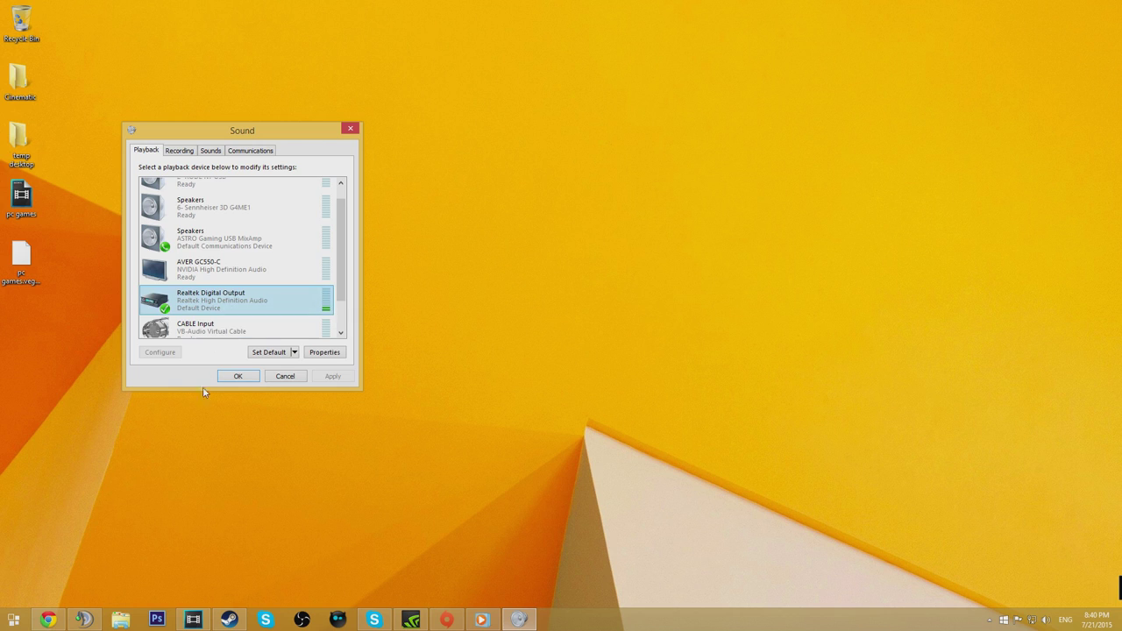
Switch to TeamSpeak 3 and choose the playback device for the Default profile in the playback options
click(83, 620)
click(548, 107)
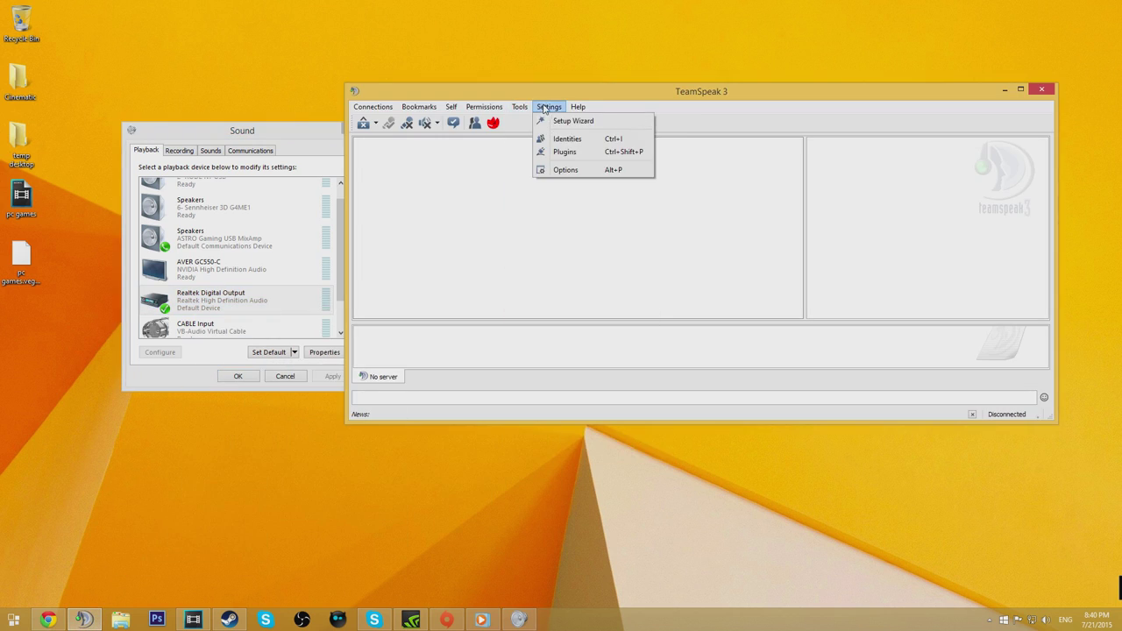
click(562, 170)
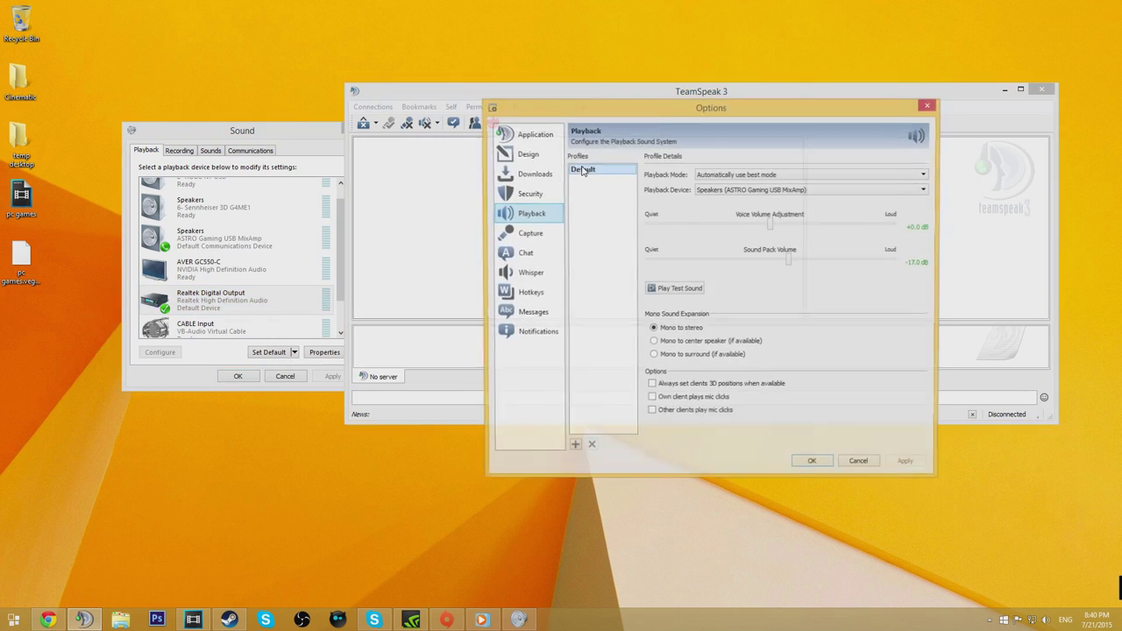
click(728, 191)
click(738, 235)
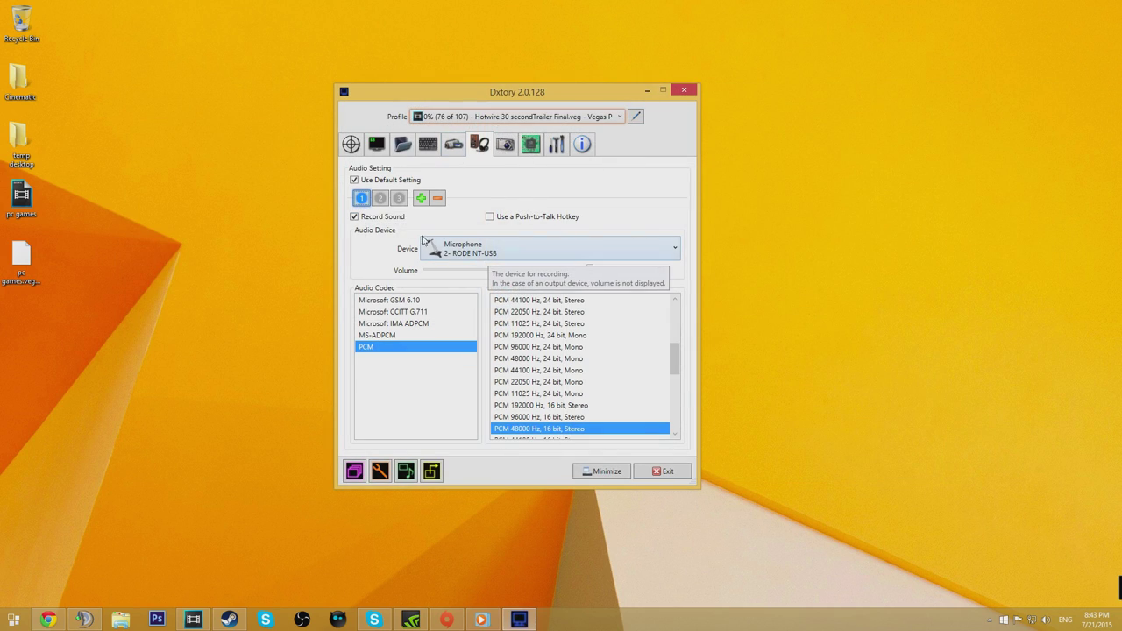
Review the device and format settings of the second and third audio tracks in Dxtory
click(380, 200)
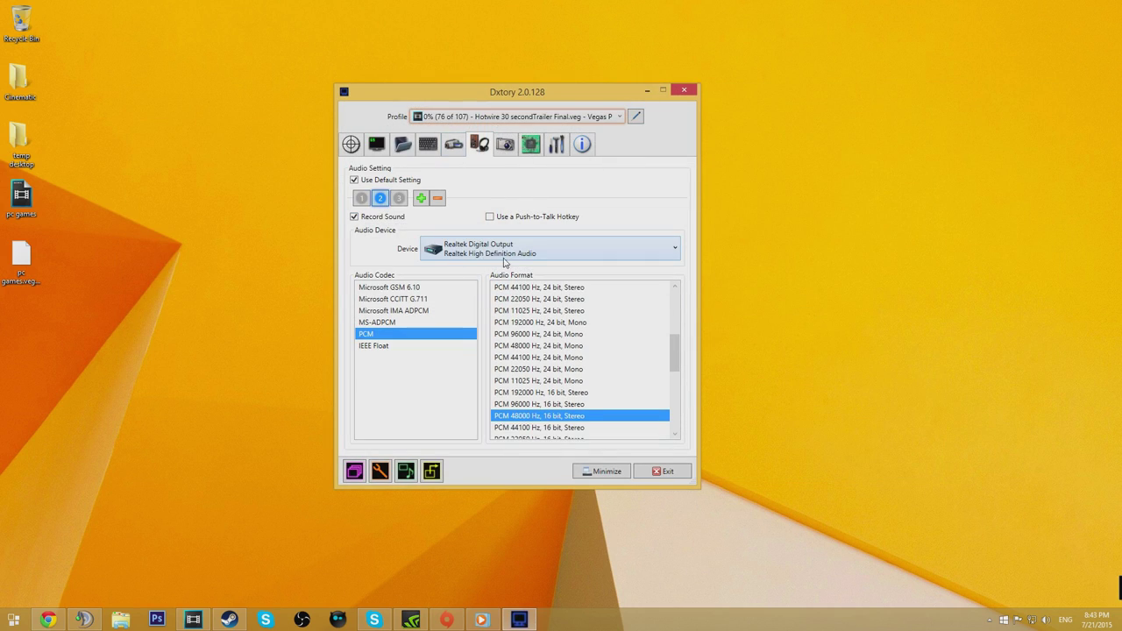
click(399, 198)
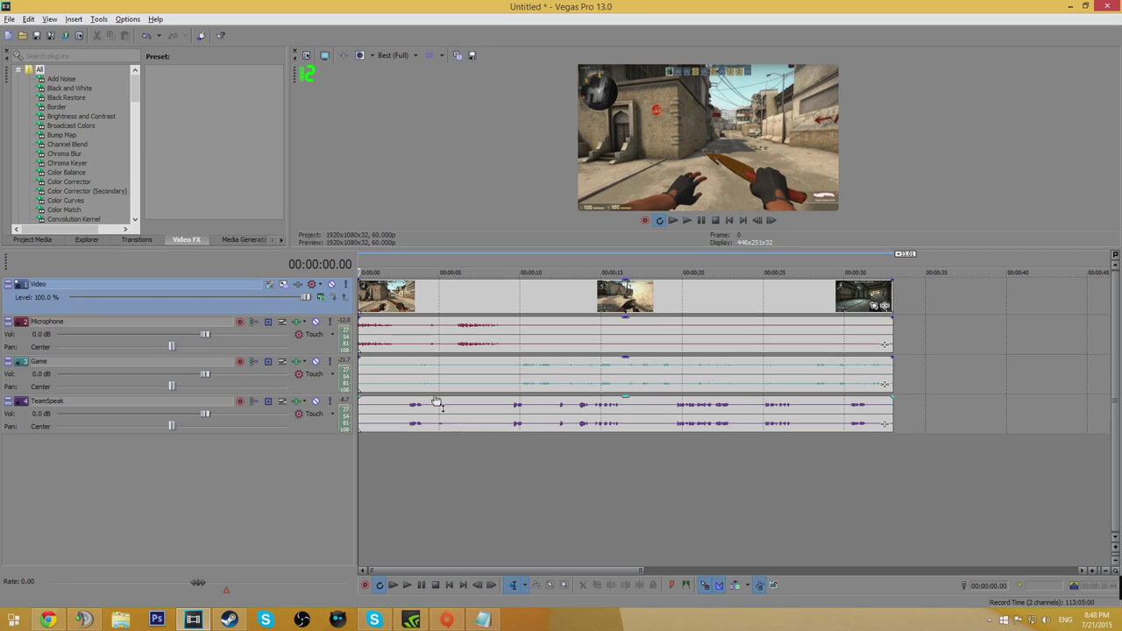
Inspect the Video, Microphone, Game and TeamSpeak tracks of the new recording in Vegas Pro
click(445, 302)
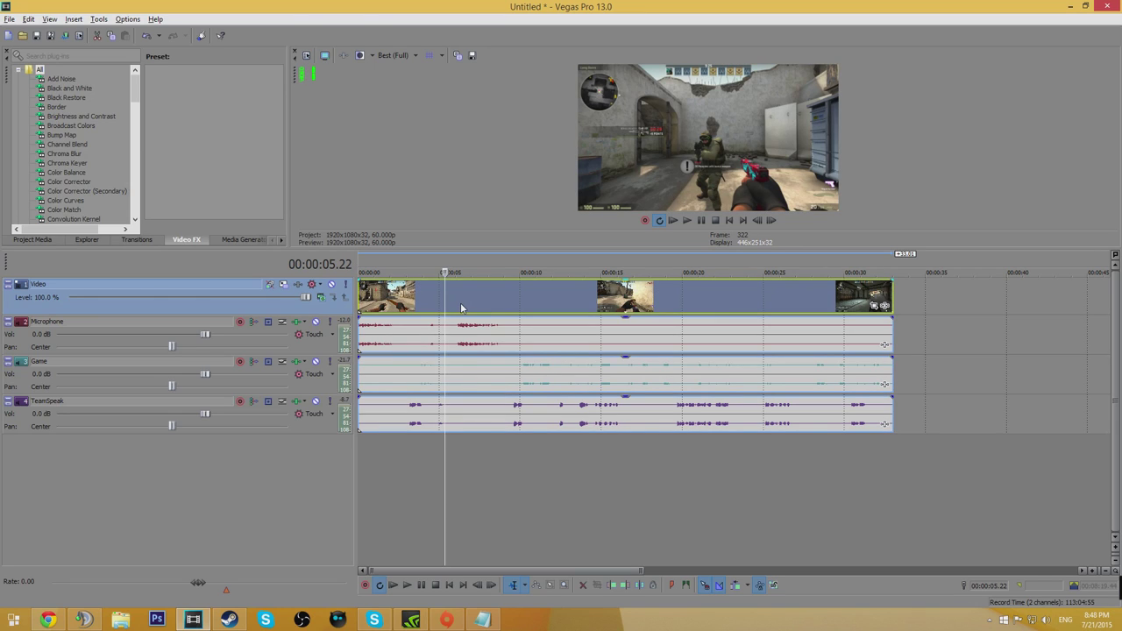
click(460, 336)
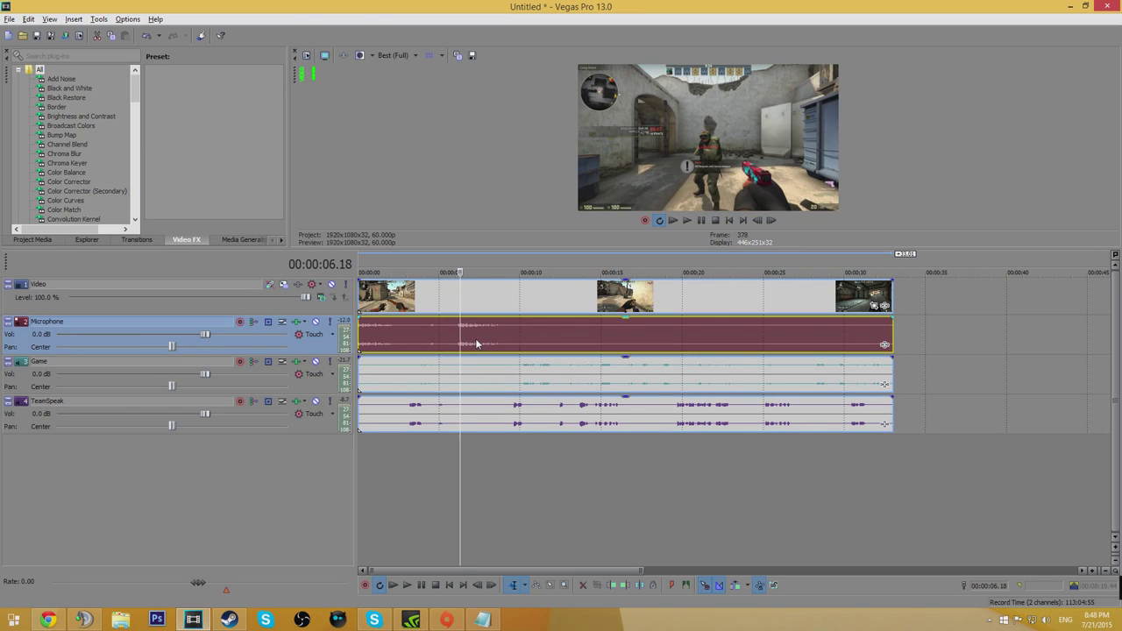
click(476, 377)
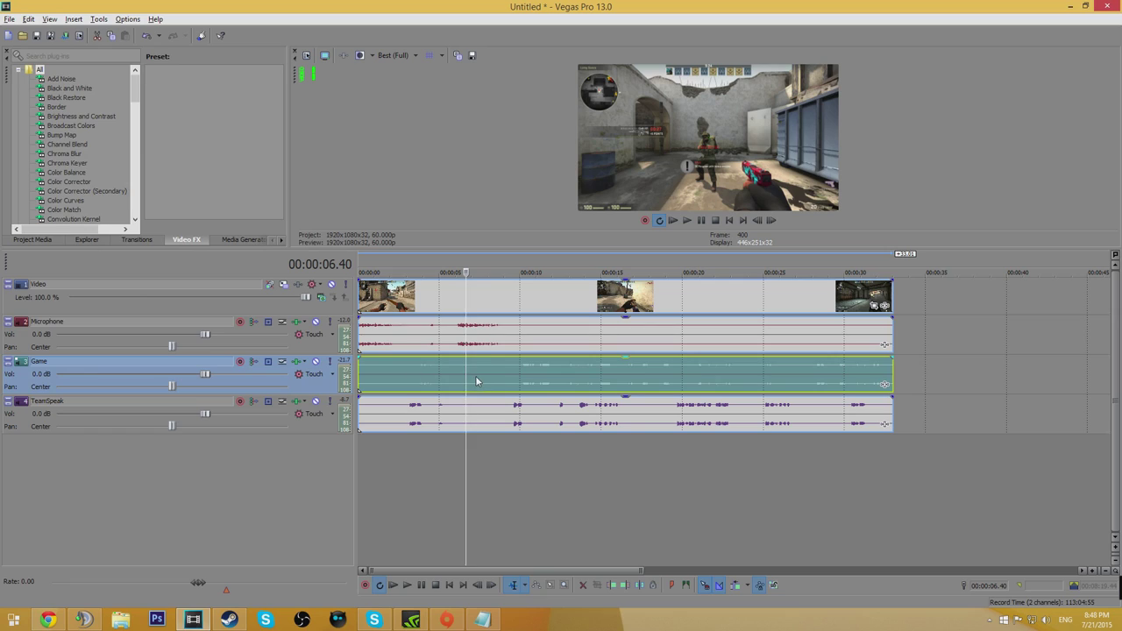
click(478, 421)
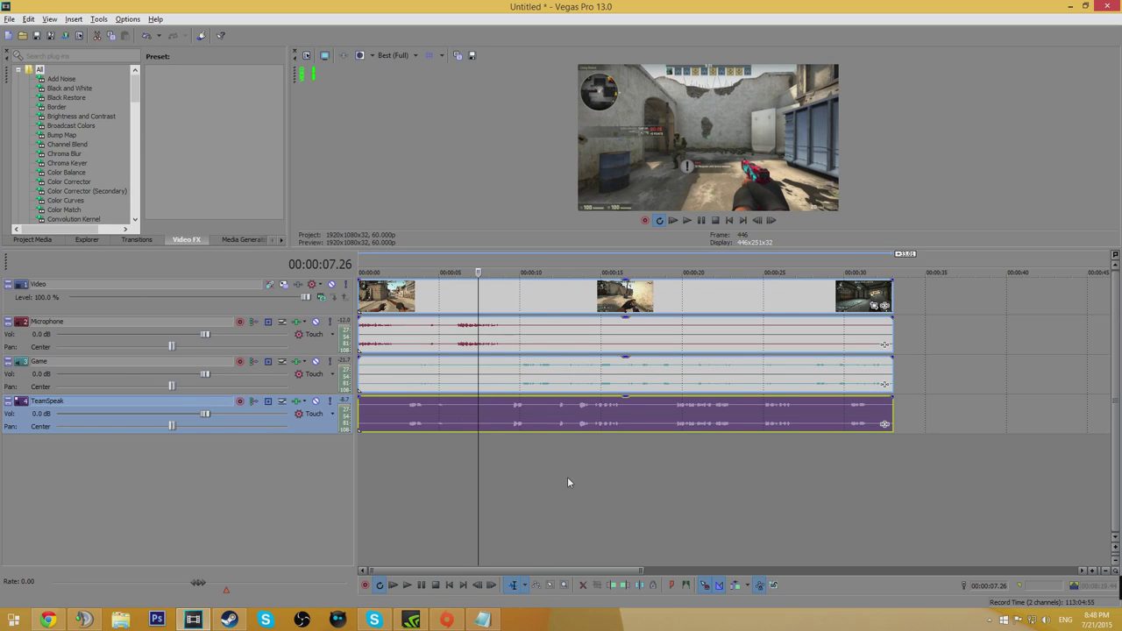
Lower the TeamSpeak and Microphone events' gain to silence and play the Game audio from about 10 seconds
drag(616, 404, 626, 445)
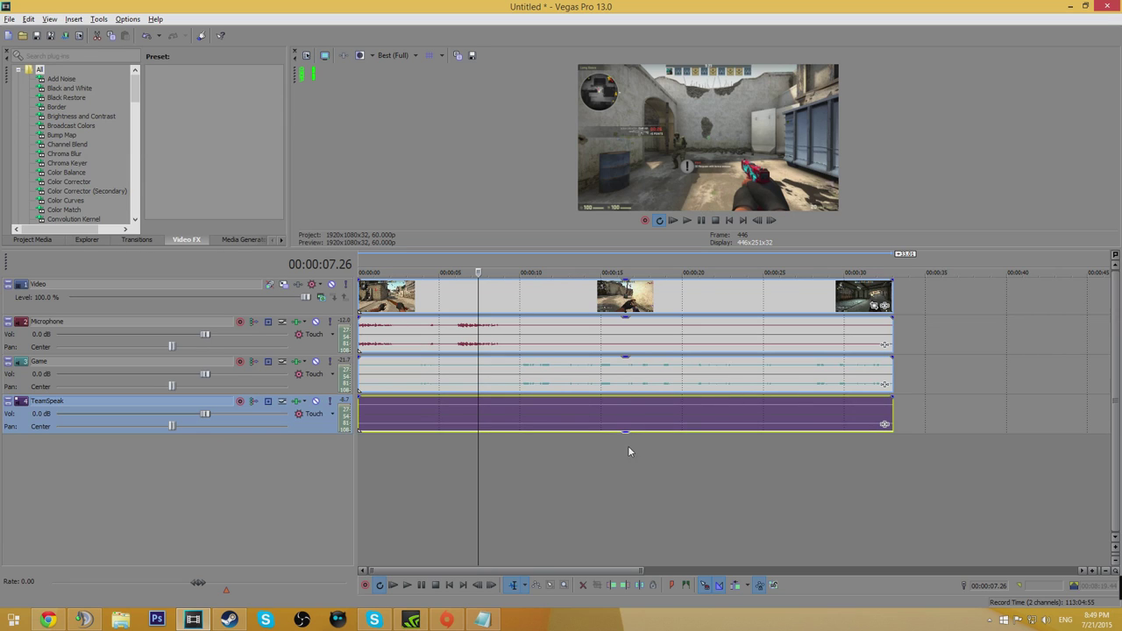
click(643, 337)
drag(633, 319, 634, 352)
click(413, 372)
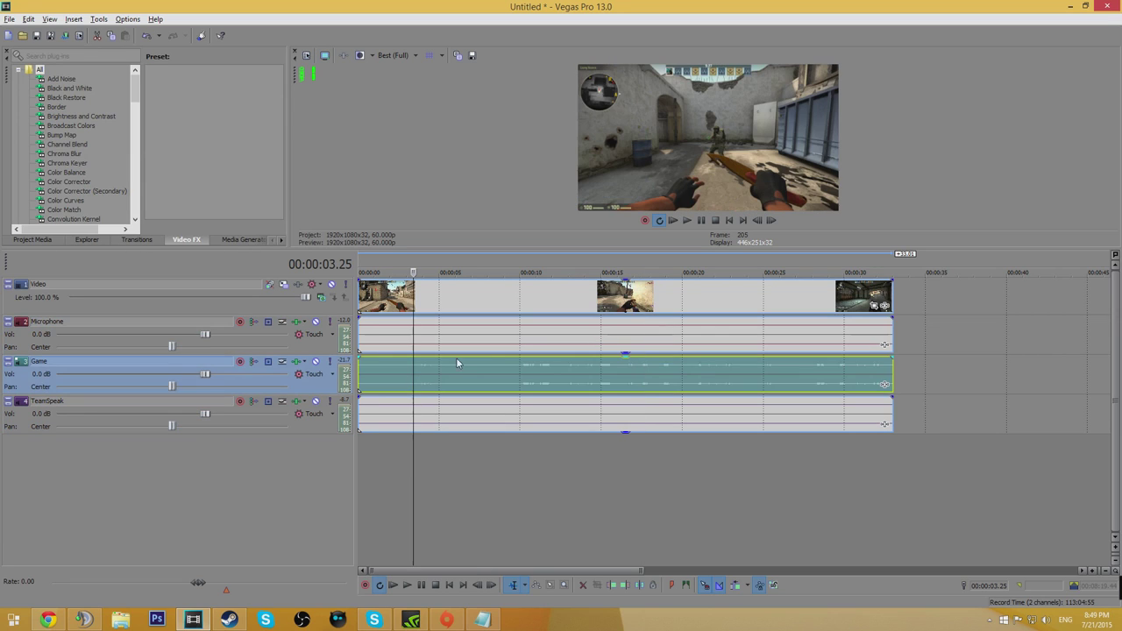
key(space)
click(527, 446)
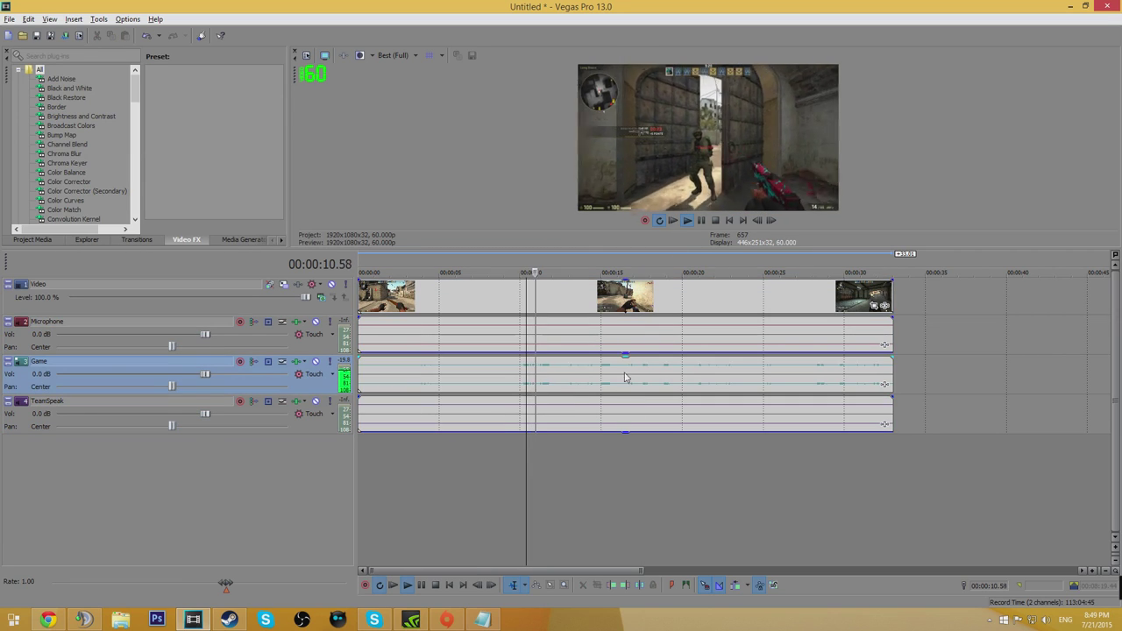
Restore the Microphone event's gain and play the clip from about 6 seconds
click(626, 340)
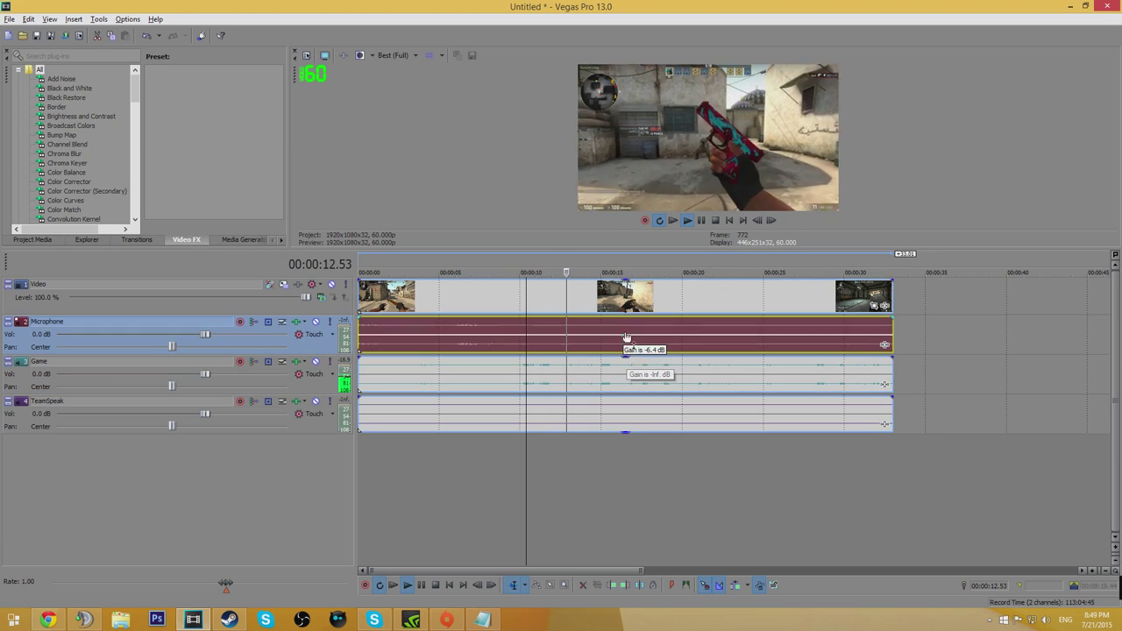
click(465, 461)
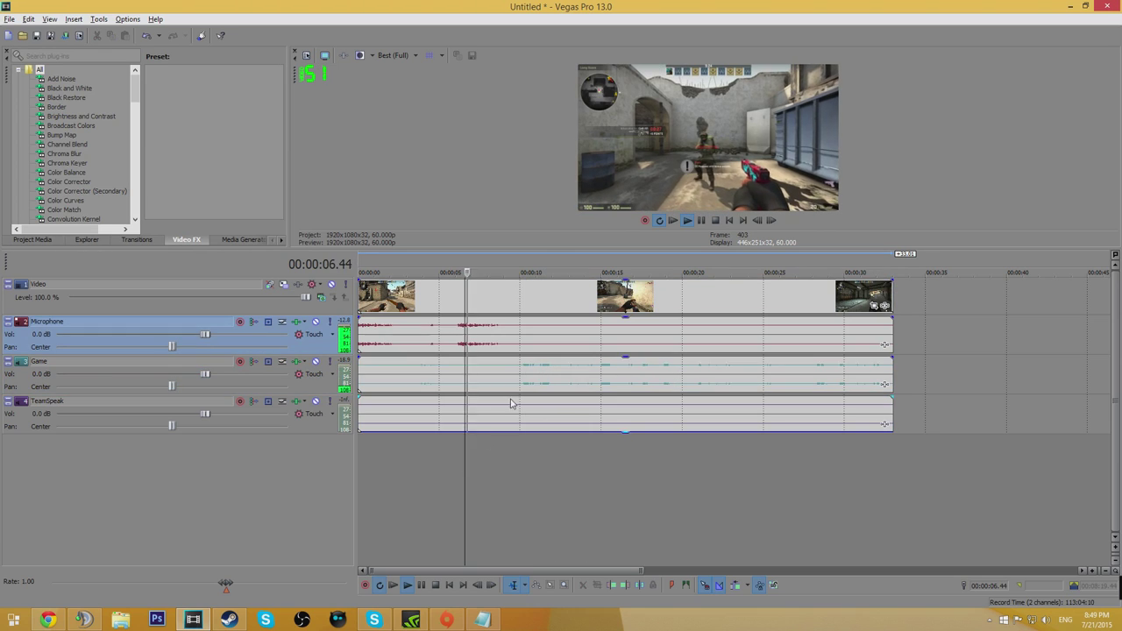
Silence the Microphone and Game events, restore the TeamSpeak event's gain, and play its speech from about 13 and 19 seconds
click(628, 372)
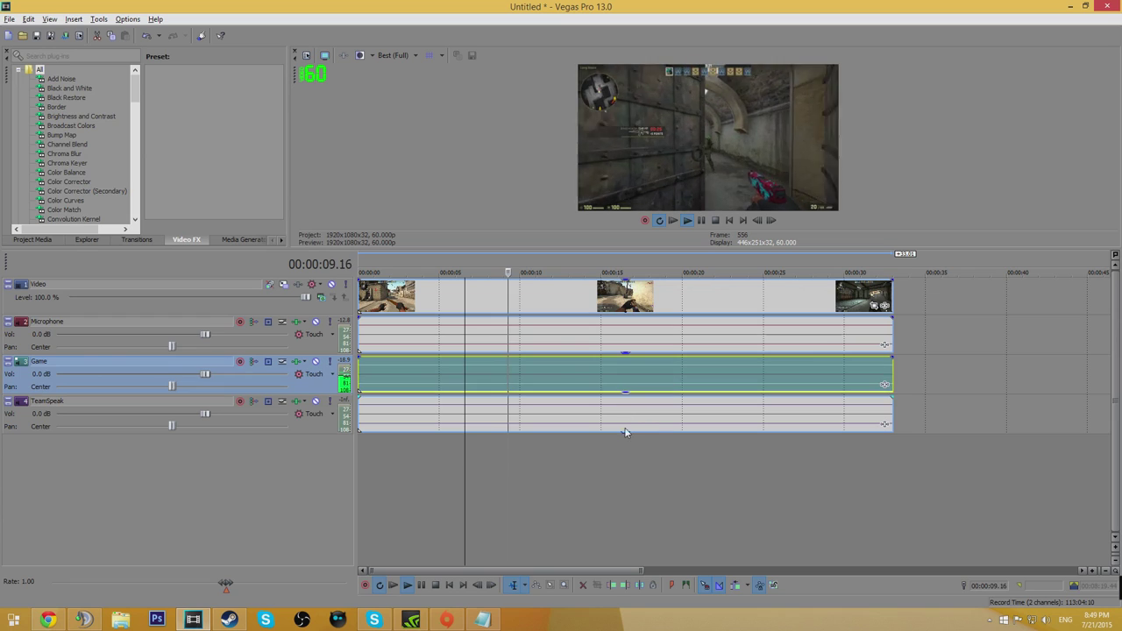
click(631, 413)
click(576, 449)
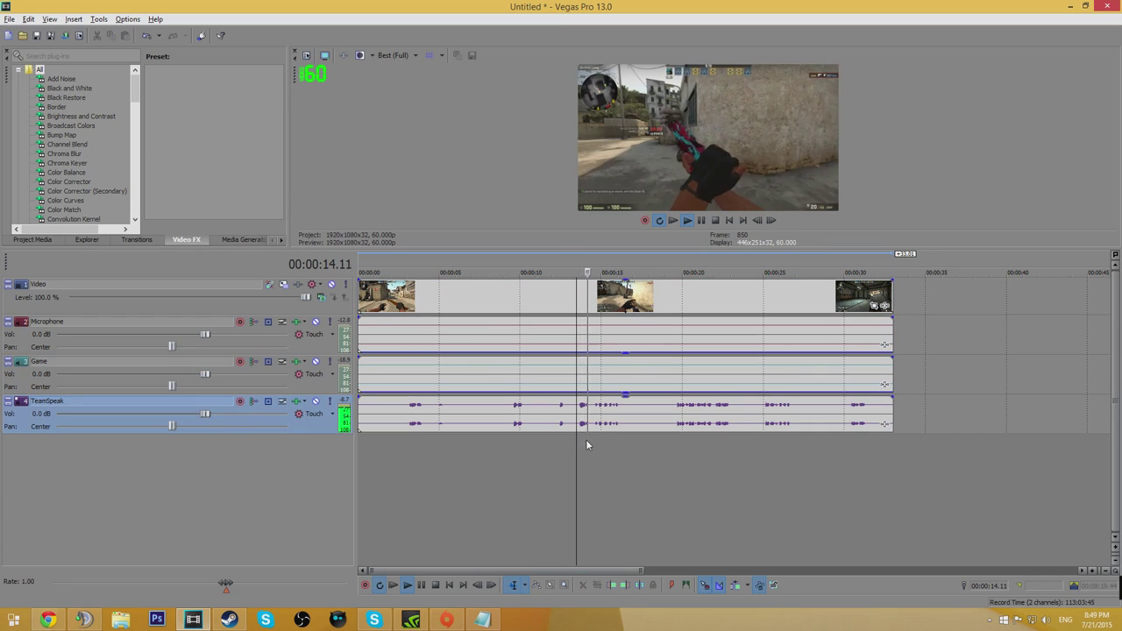
click(674, 440)
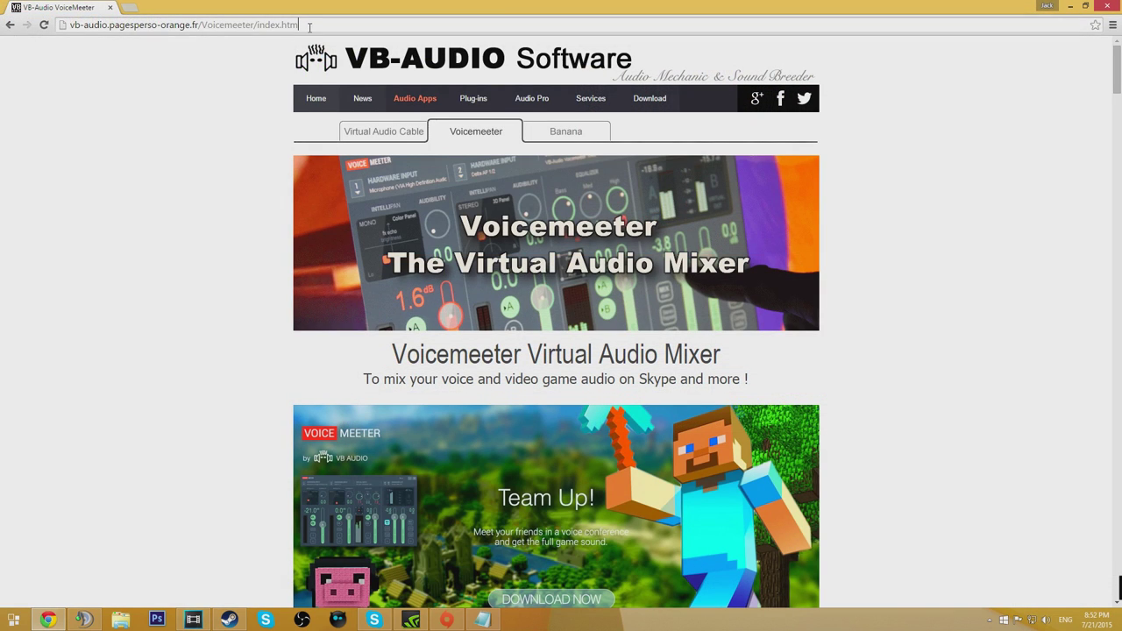
Download the Voicemeeter setup archive from the VB-Audio Voicemeeter page
click(309, 27)
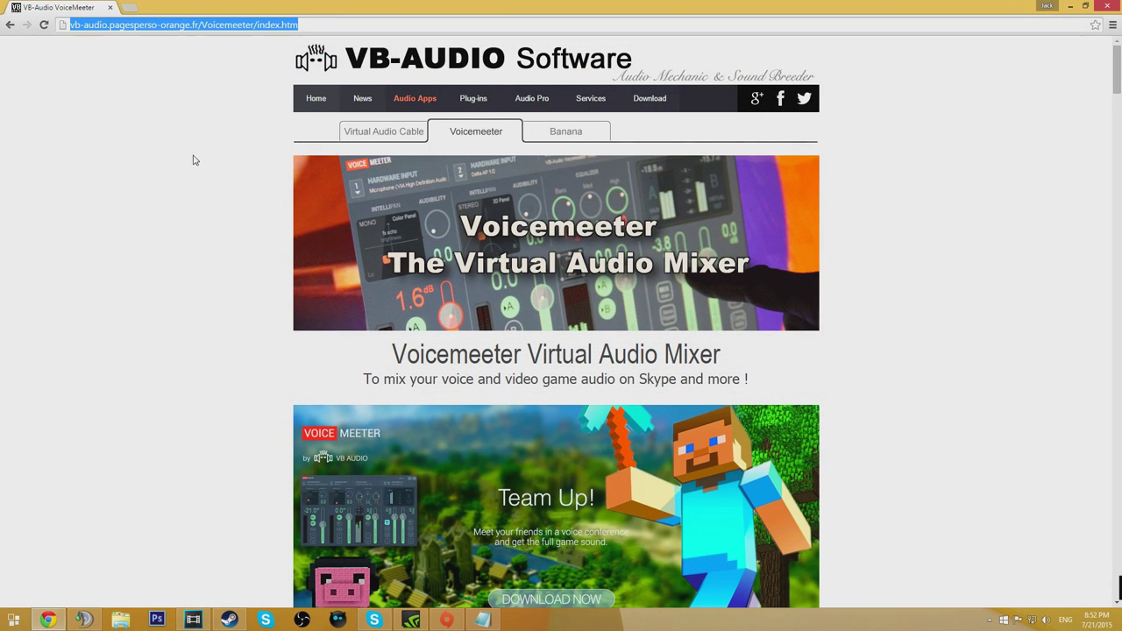
scroll(194, 161, down, 1)
scroll(228, 176, down, 2)
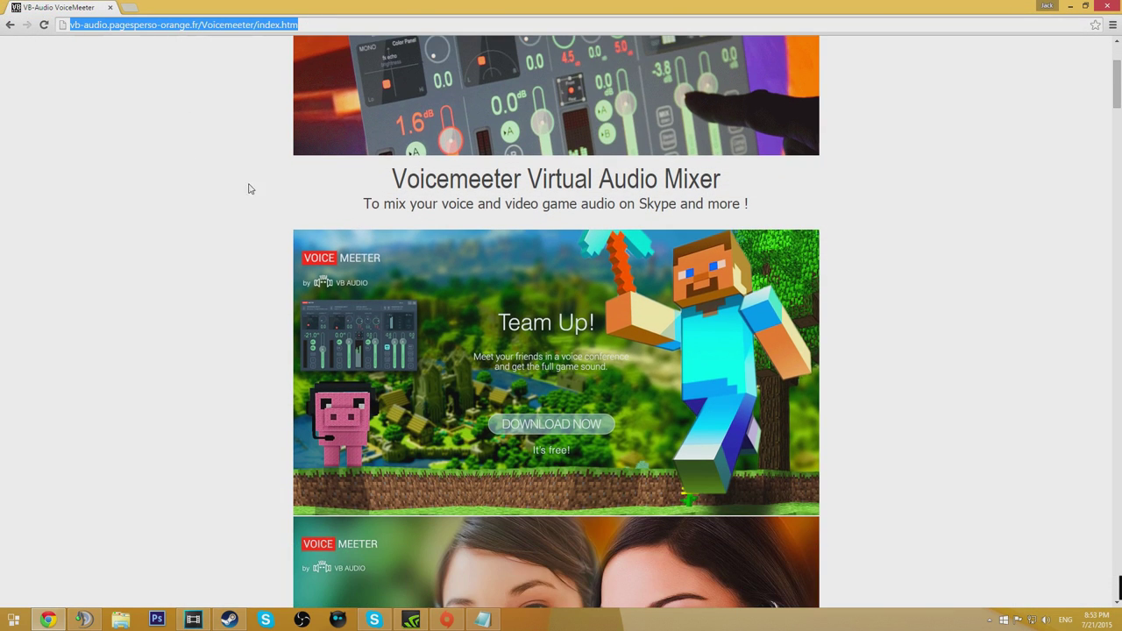
click(515, 396)
scroll(526, 351, up, 3)
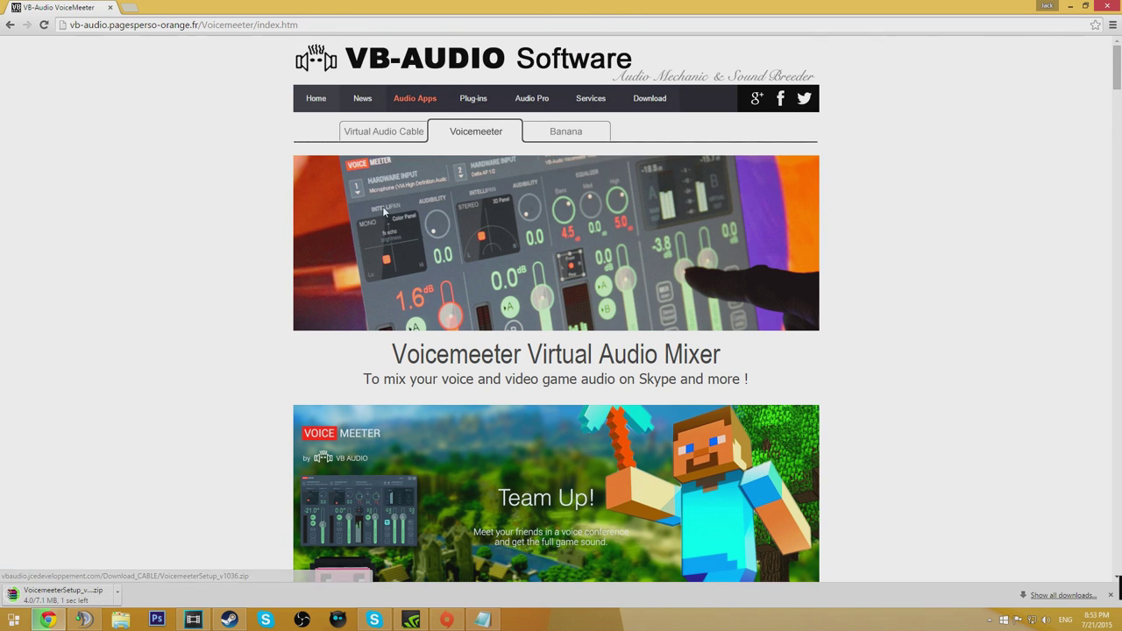
Find the VB-CABLE driver on the Virtual Audio Cable page and download VBCABLEDriver_Pack42b.zip
click(374, 133)
scroll(261, 226, down, 8)
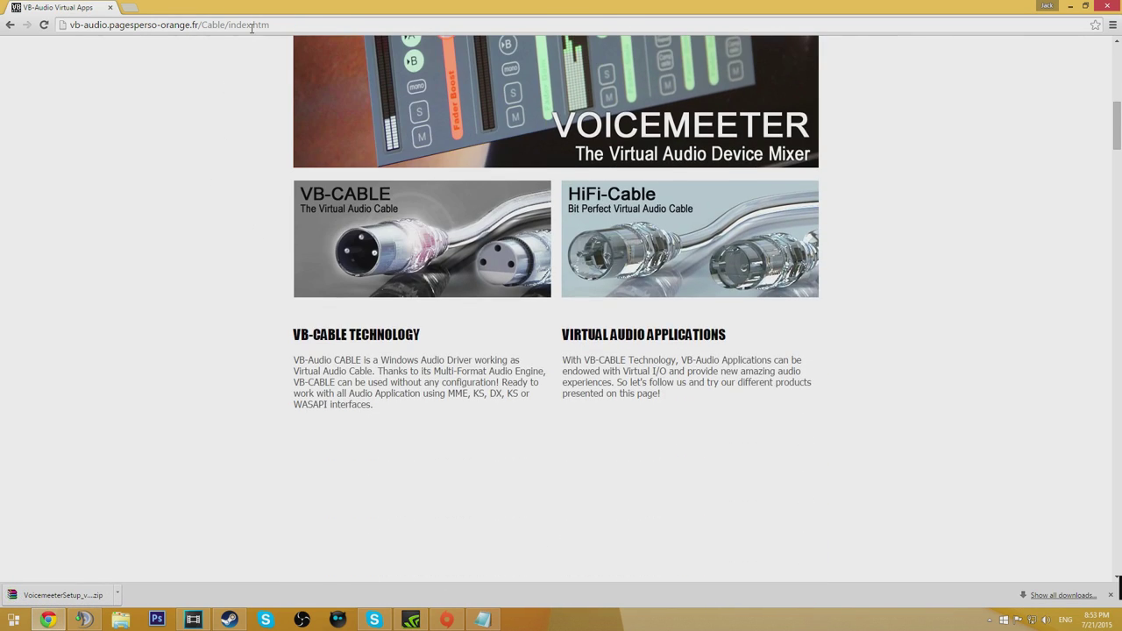
click(252, 26)
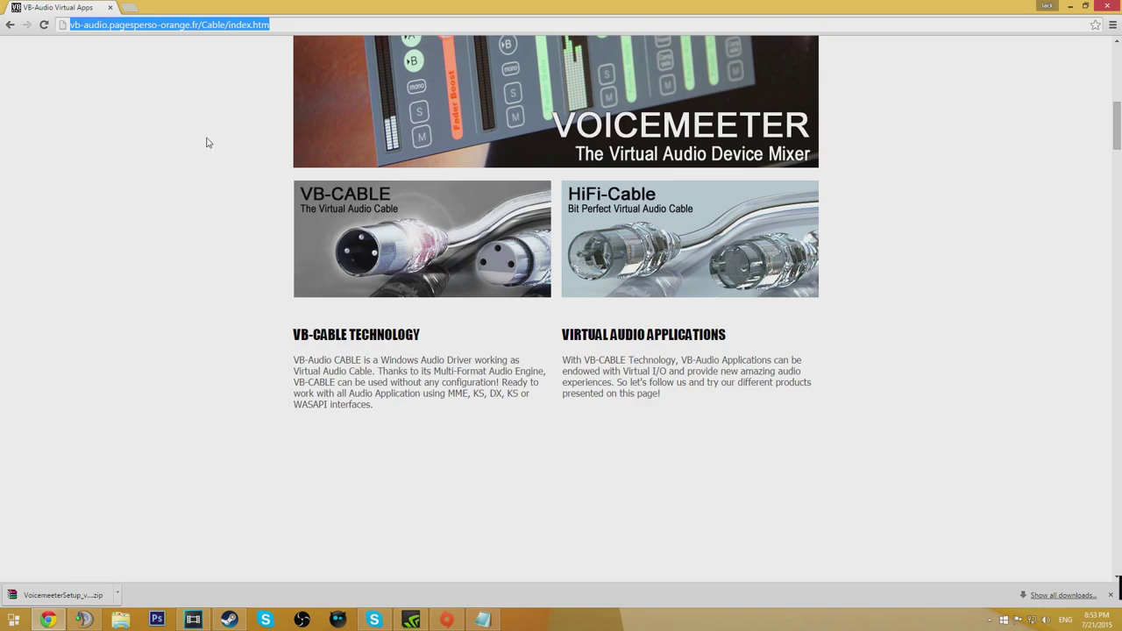
scroll(216, 228, down, 7)
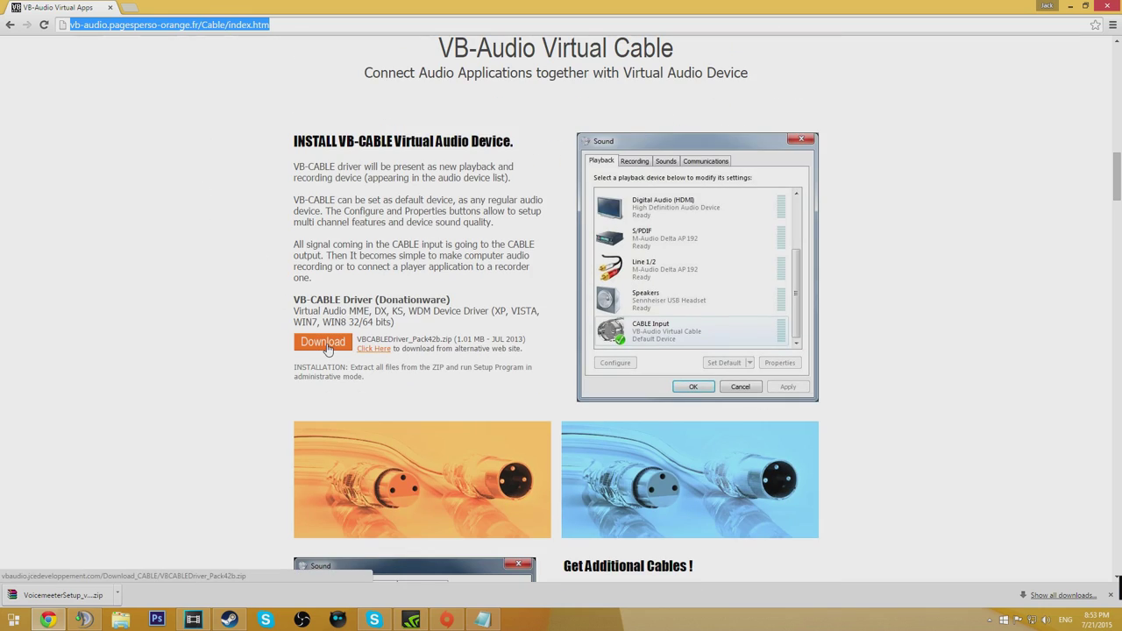
click(328, 348)
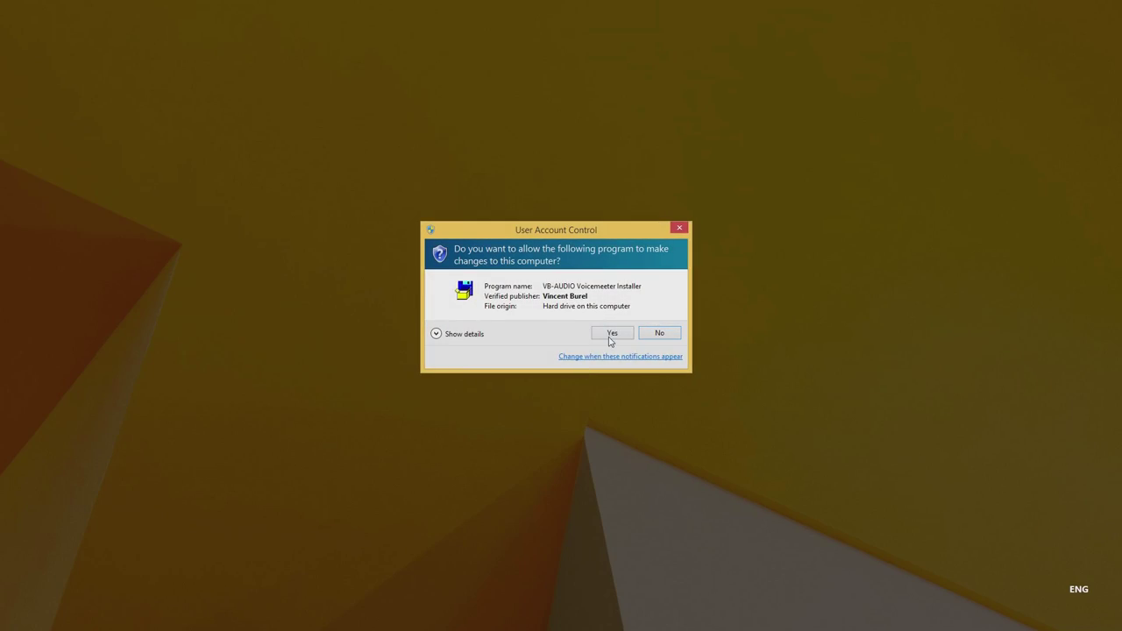
Allow the VB-AUDIO Voicemeeter Installer to make changes and proceed with the installation
click(611, 333)
click(526, 402)
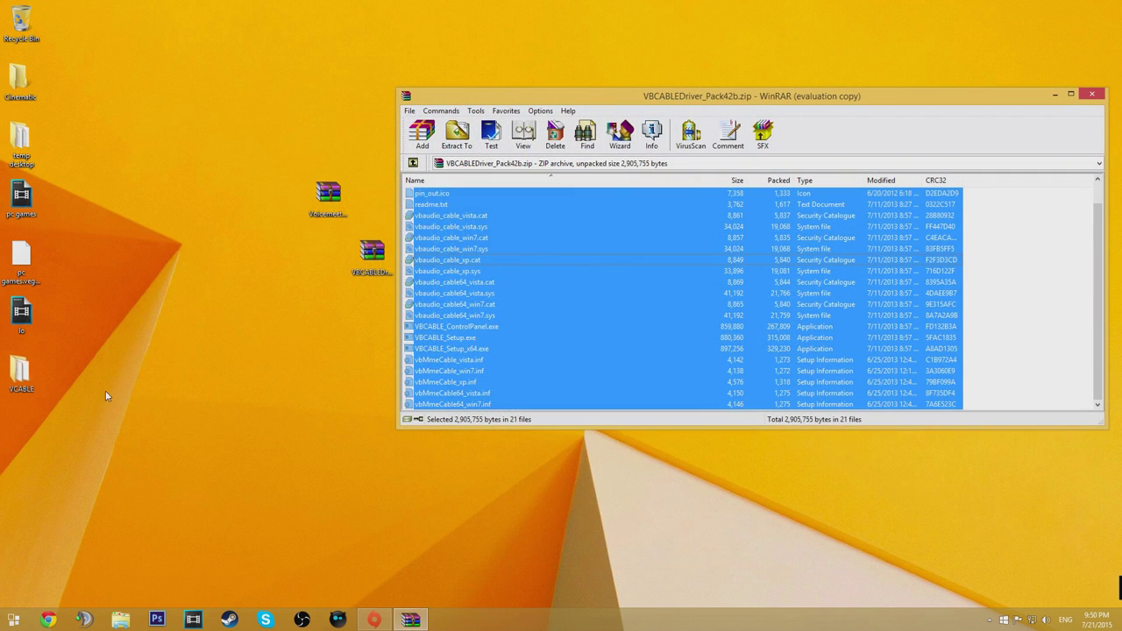
Run VBCABLE_Setup_x64 from the VCABLE folder as administrator and allow the installer to make changes
double_click(21, 379)
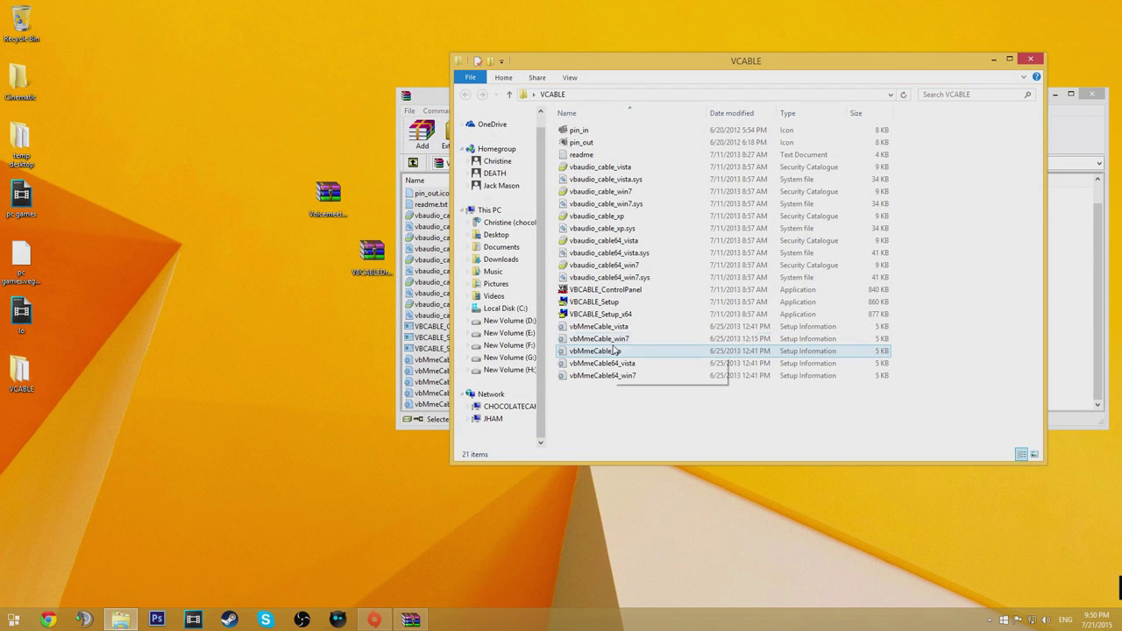
click(629, 316)
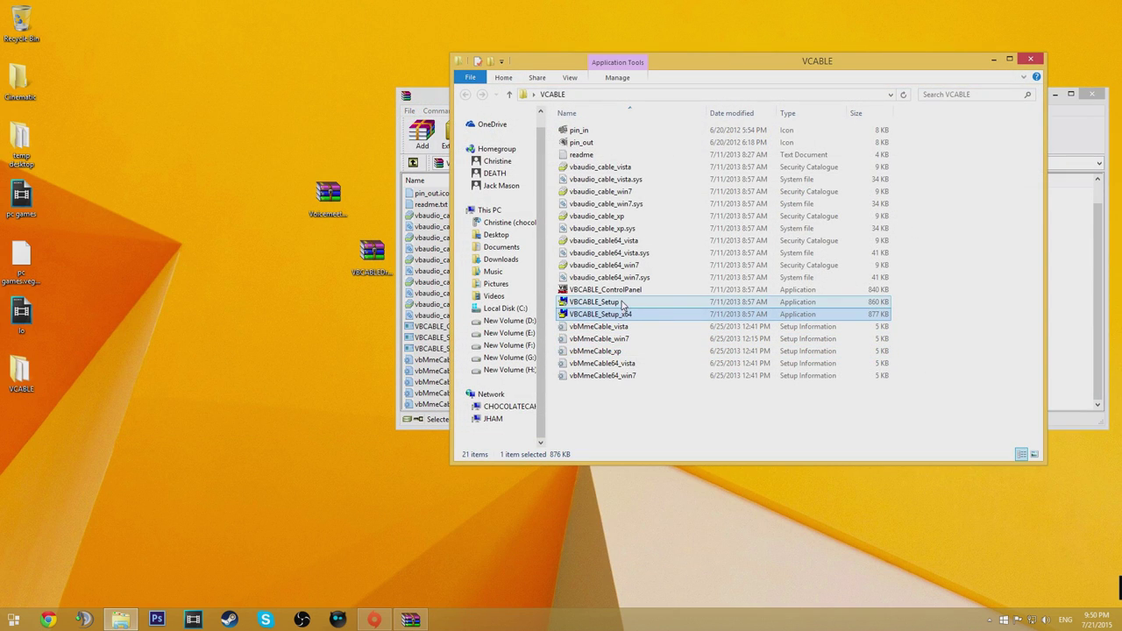
right_click(626, 316)
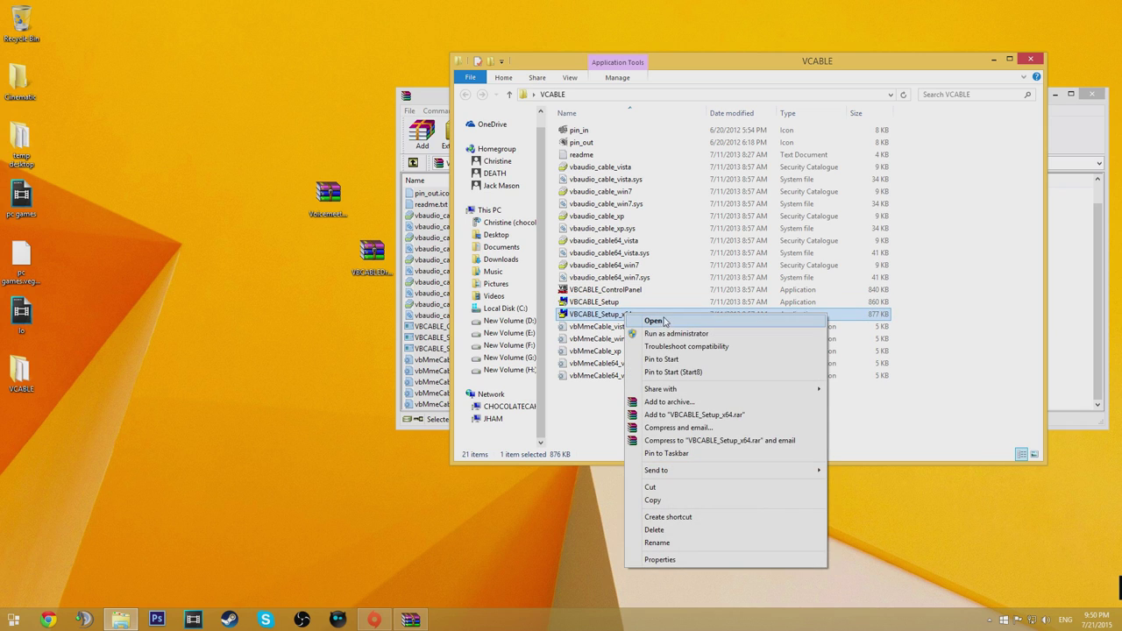
click(686, 335)
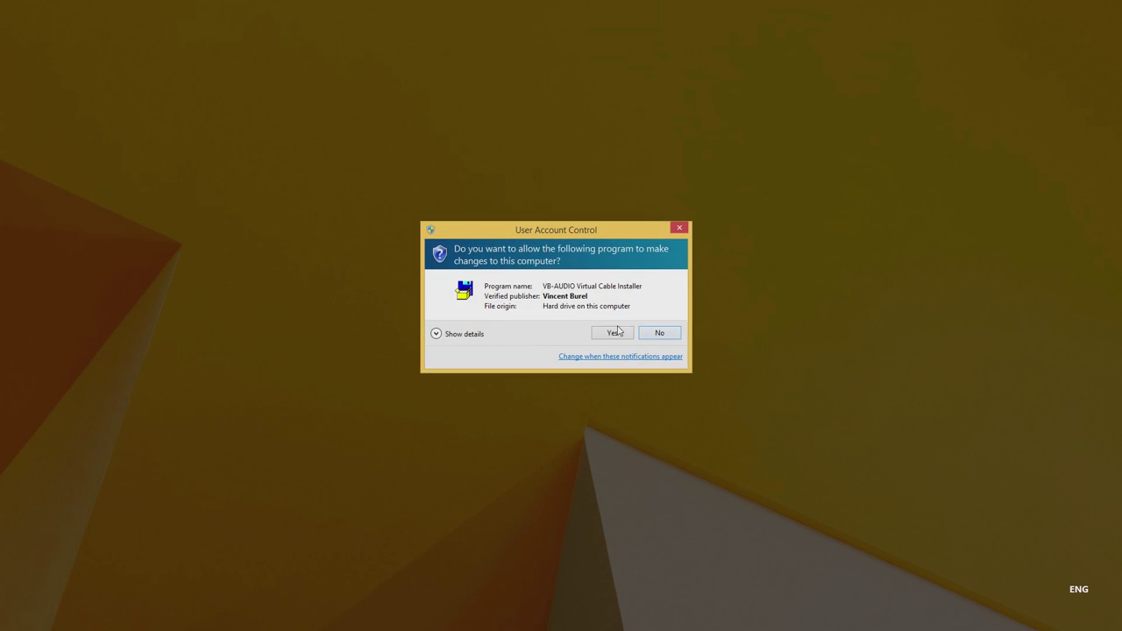
click(611, 332)
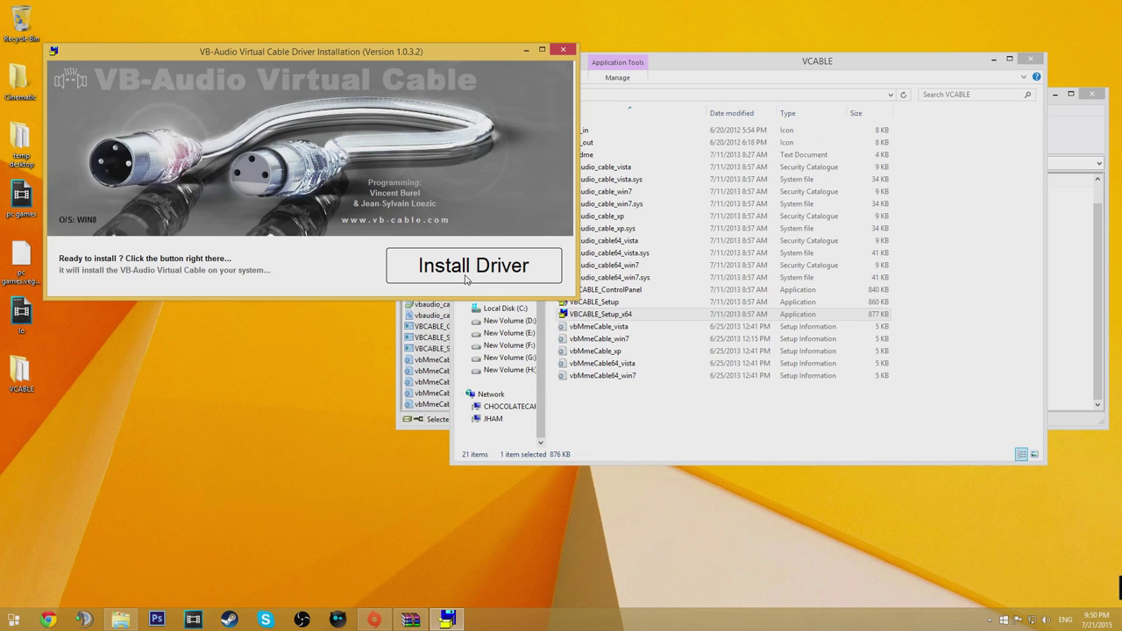
Install the VB-Audio Virtual Cable driver, then close the installer message, the VCABLE folder and the archive window
click(465, 279)
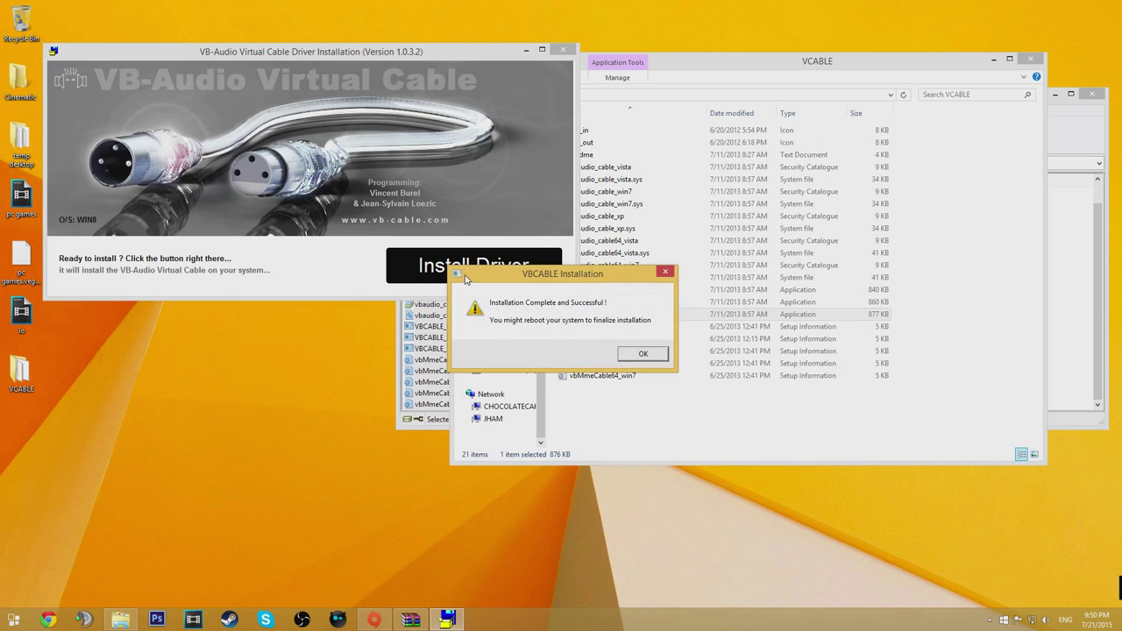
click(650, 359)
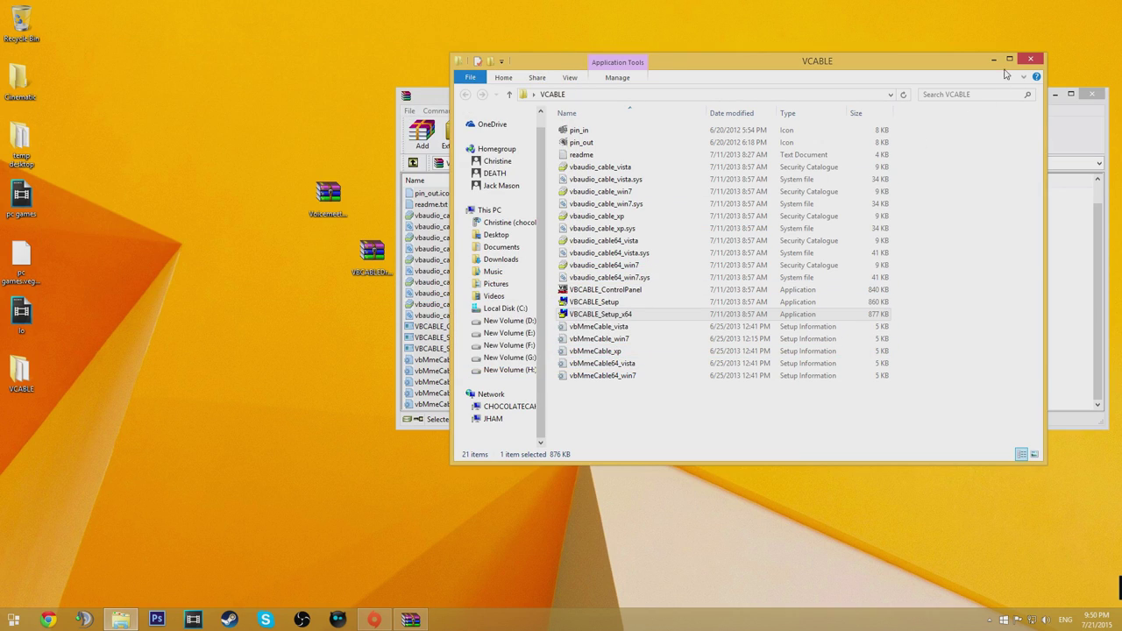
click(1030, 59)
click(1091, 94)
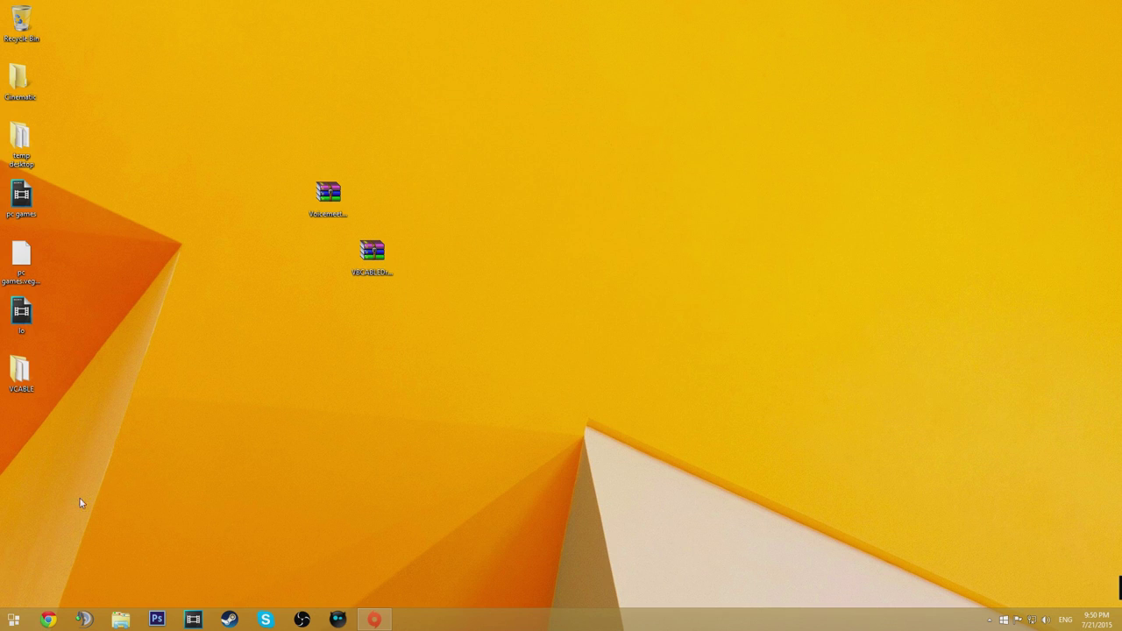
click(15, 620)
click(204, 590)
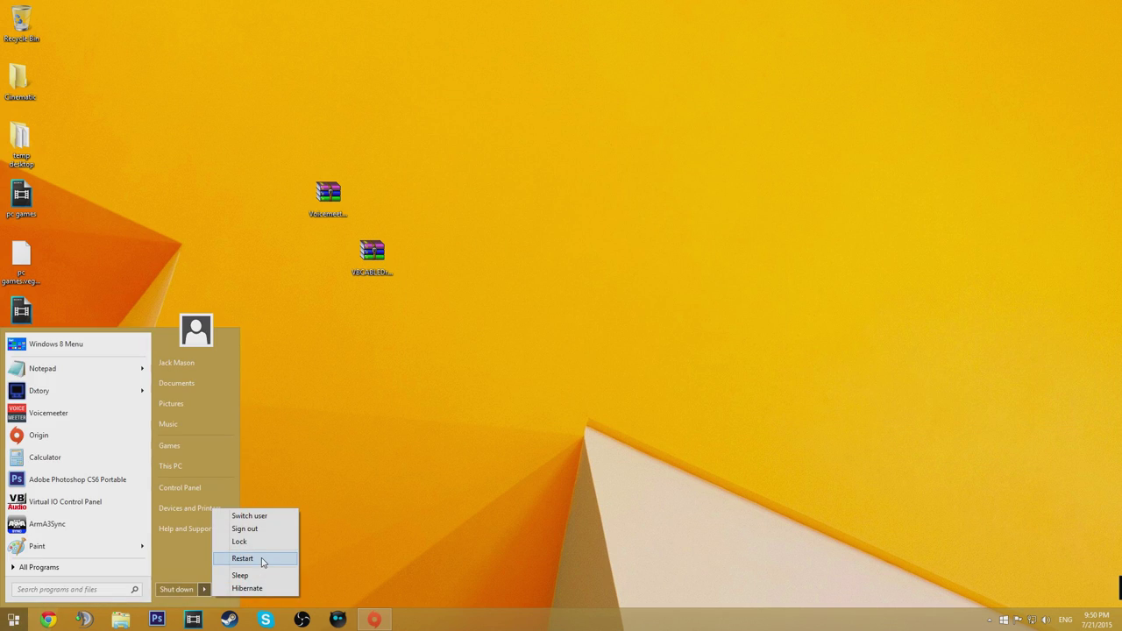
click(458, 432)
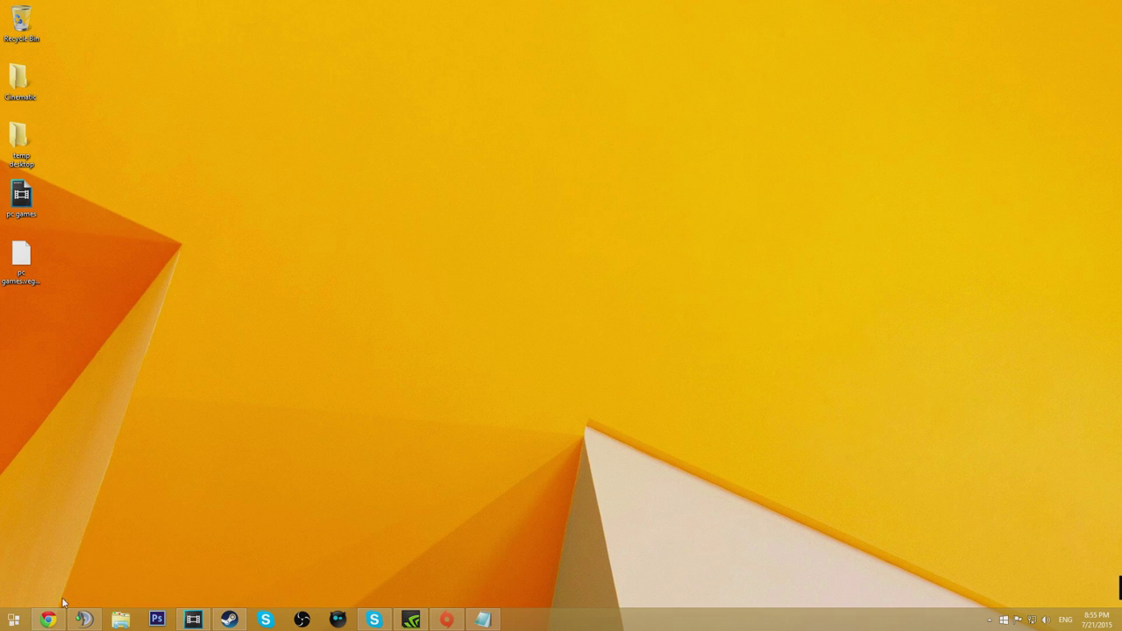
Launch Voicemeeter and open the Windows playback devices
click(10, 618)
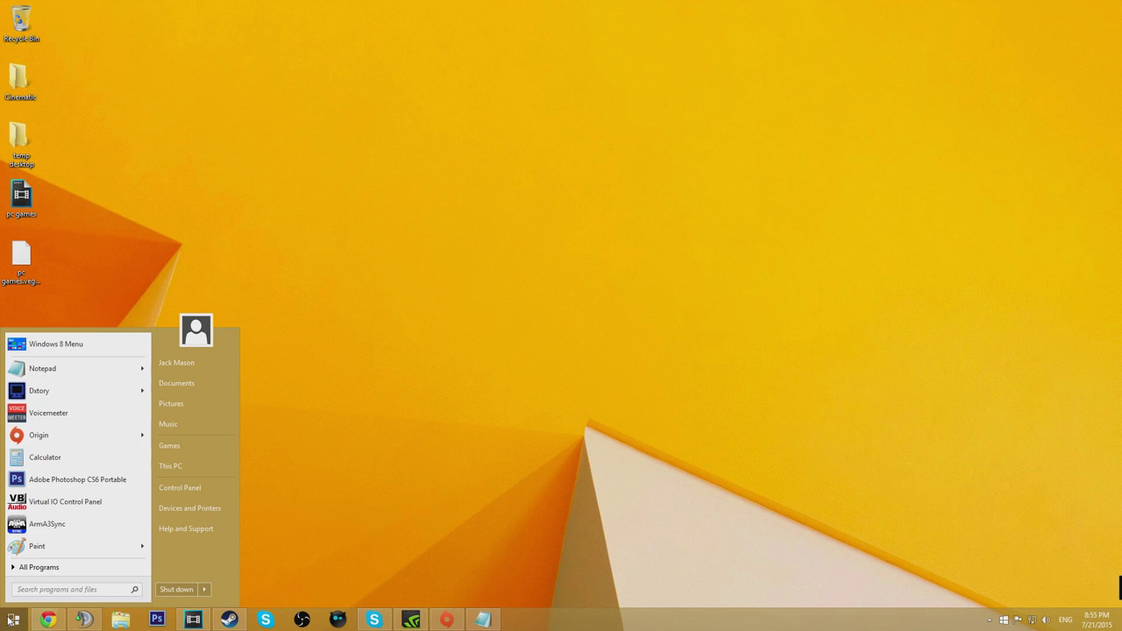
click(74, 415)
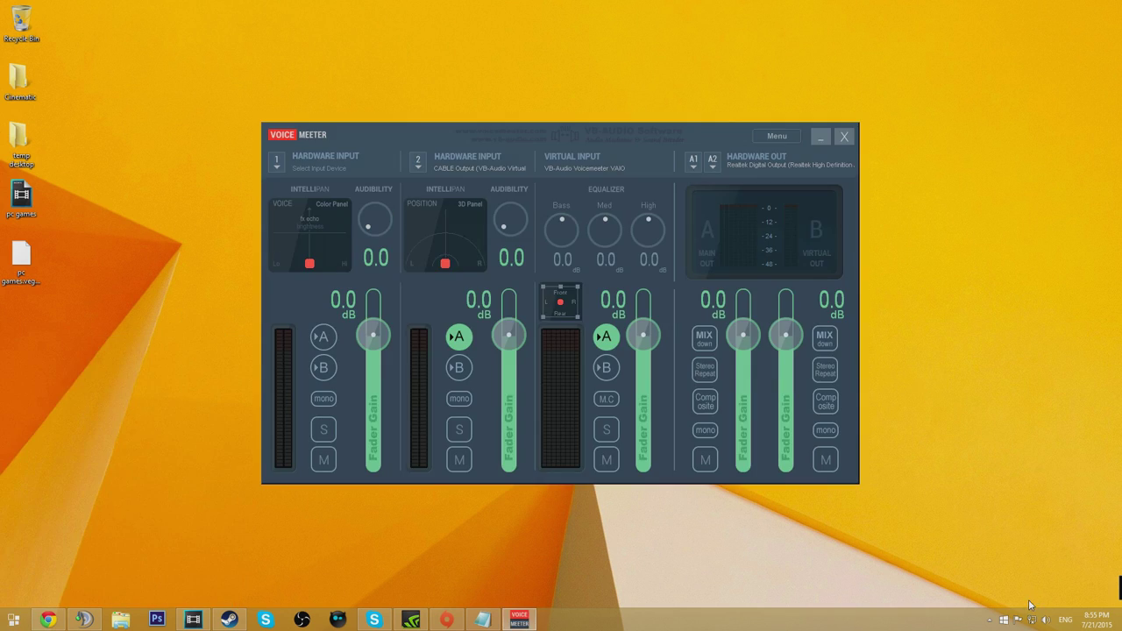
right_click(1045, 619)
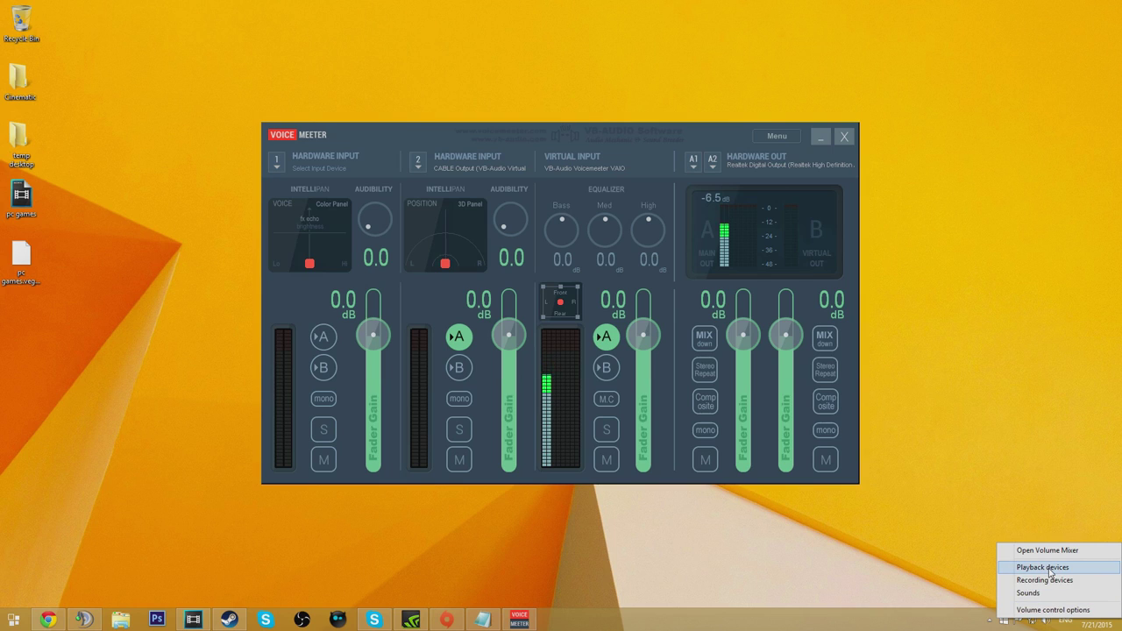
click(1043, 567)
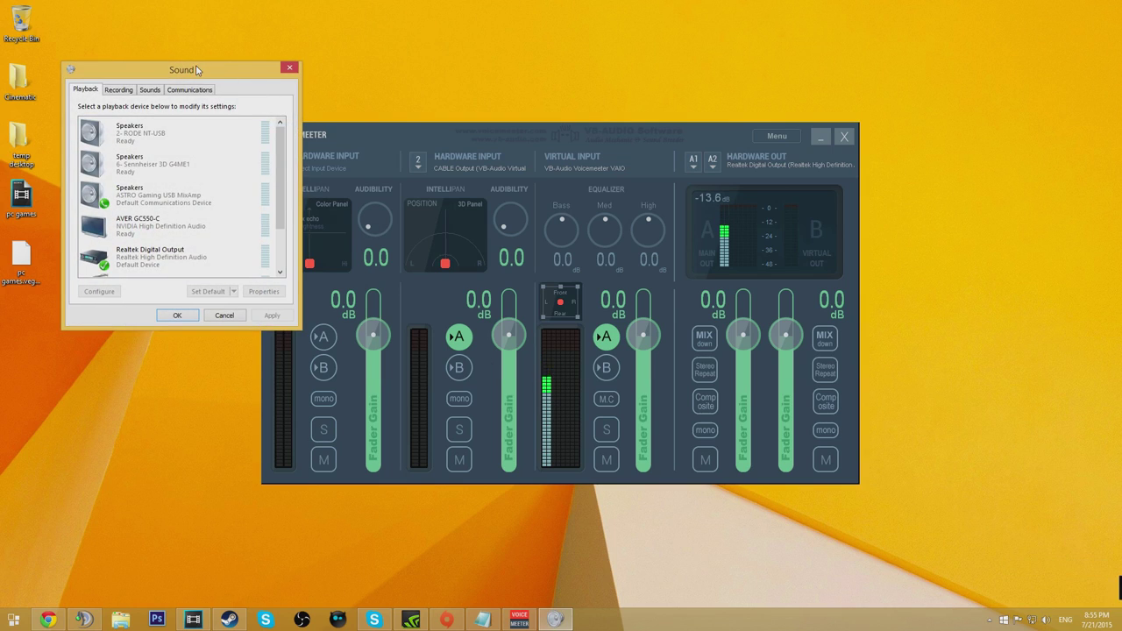
Make VoiceMeeter Input both the default playback device and the default communication device, and accept the Sound settings
drag(274, 69, 383, 71)
scroll(383, 179, down, 2)
click(256, 263)
right_click(256, 266)
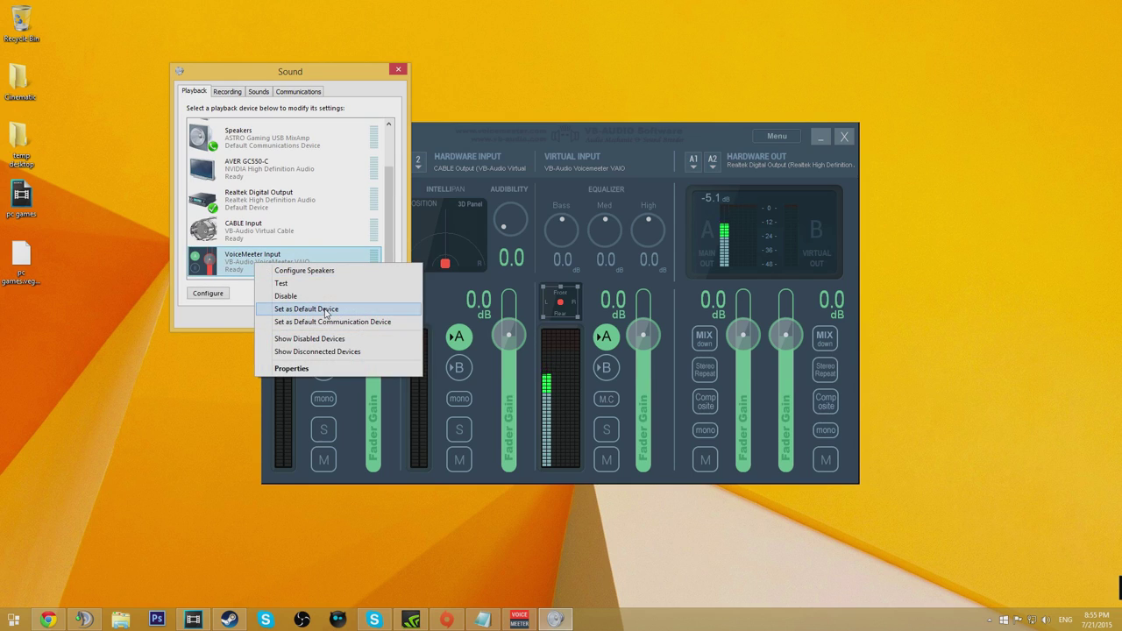
click(324, 311)
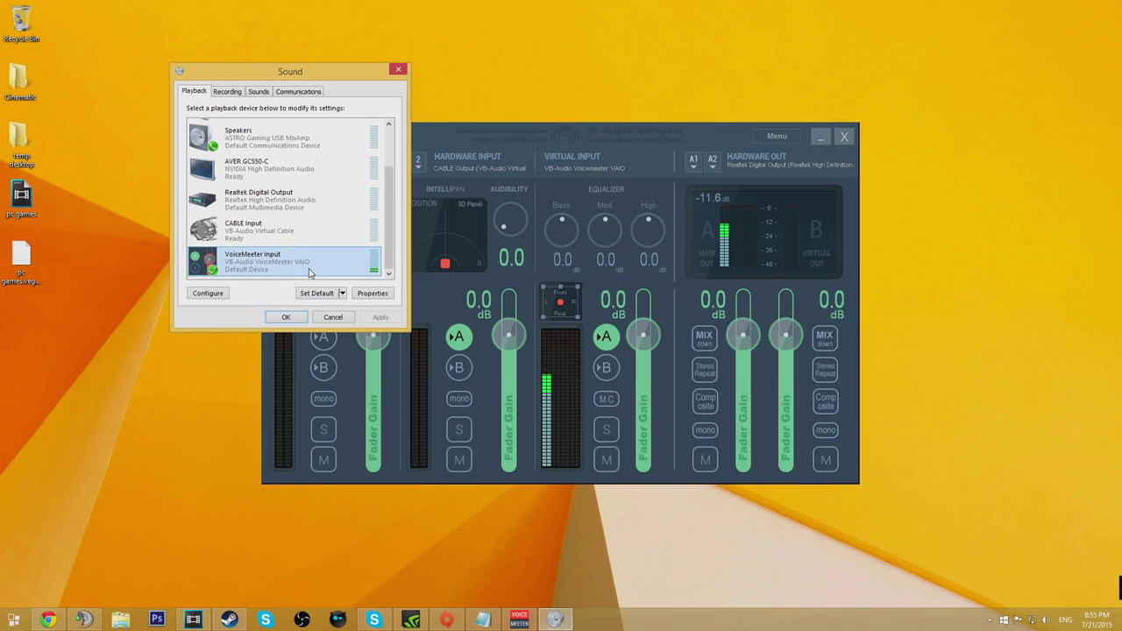
right_click(308, 270)
click(324, 311)
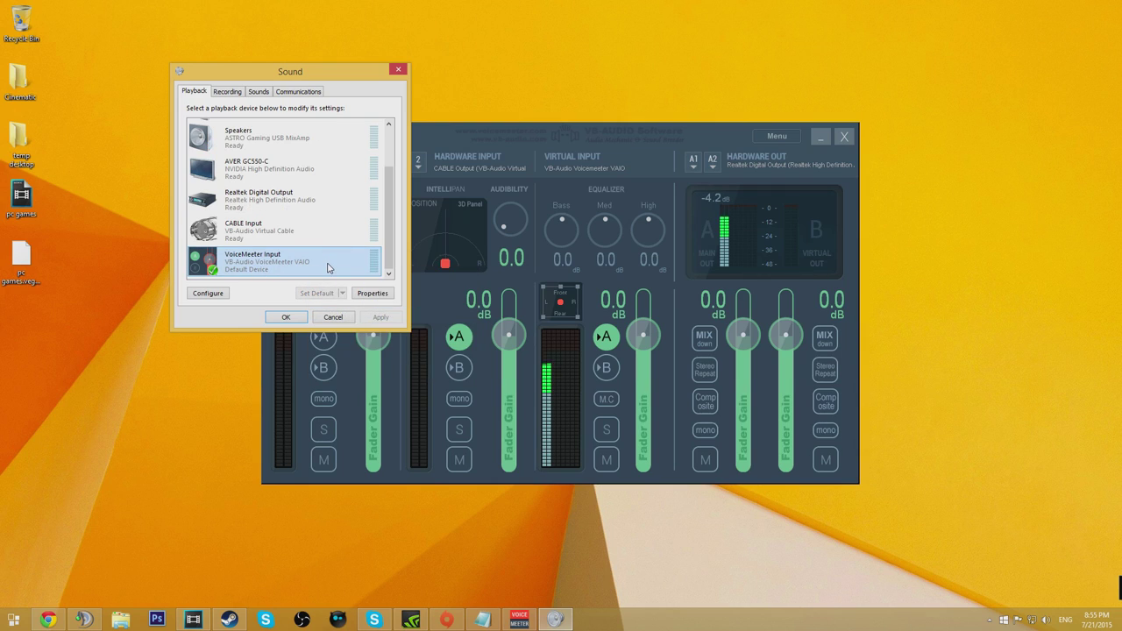
click(289, 319)
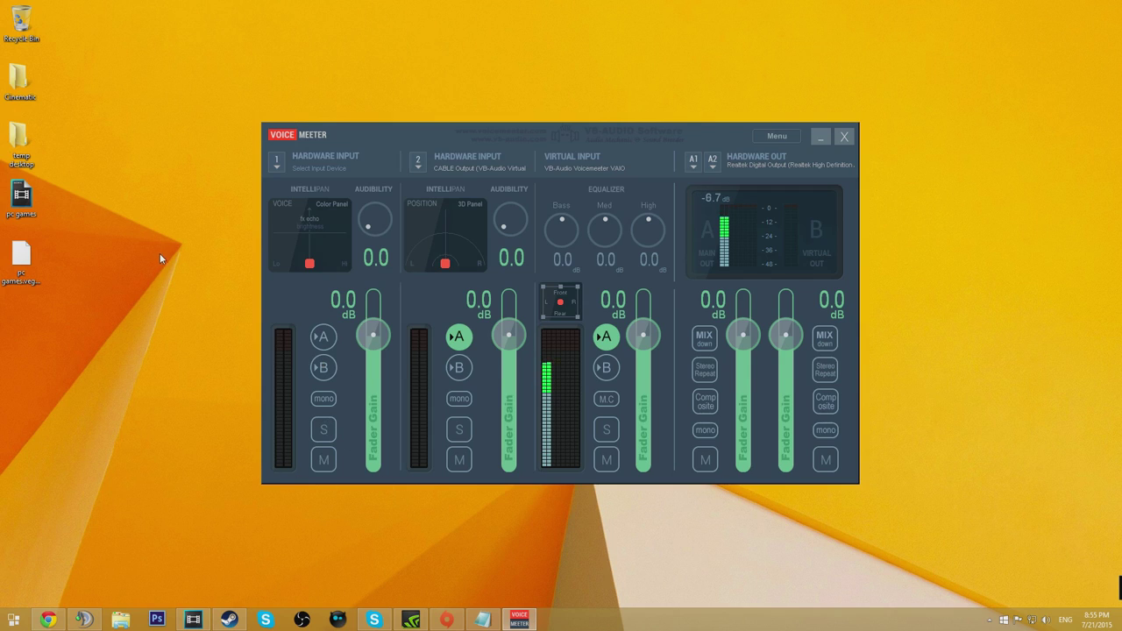
Assign MME: CABLE Output (VB-Audio Virtual Cable) to Voicemeeter's hardware input 2 and review the devices available for output A1
click(420, 165)
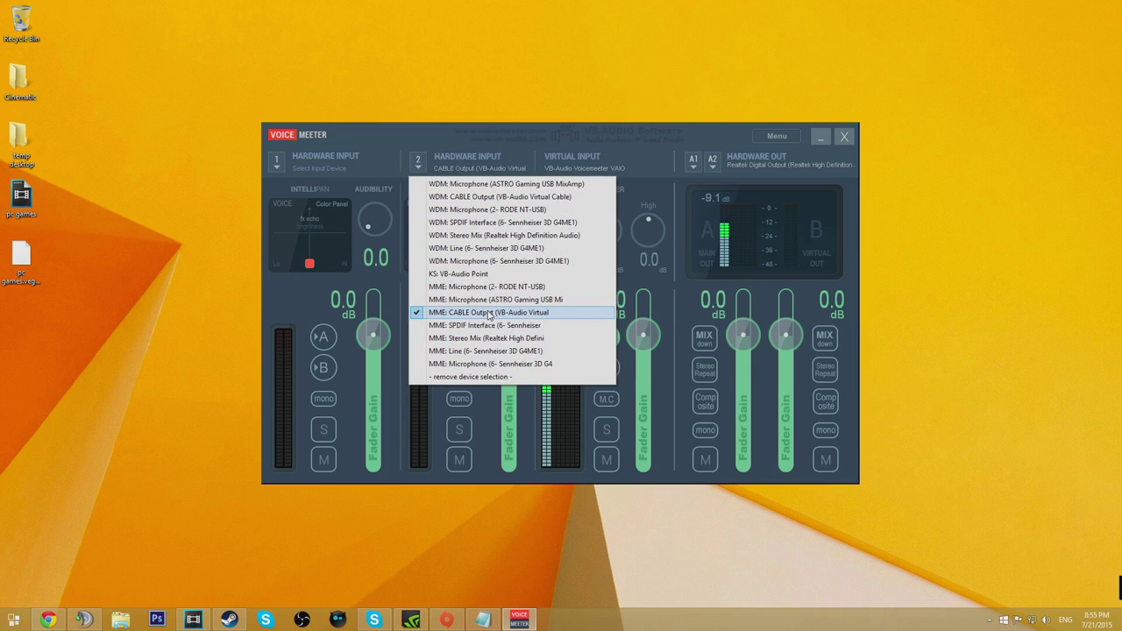
click(488, 313)
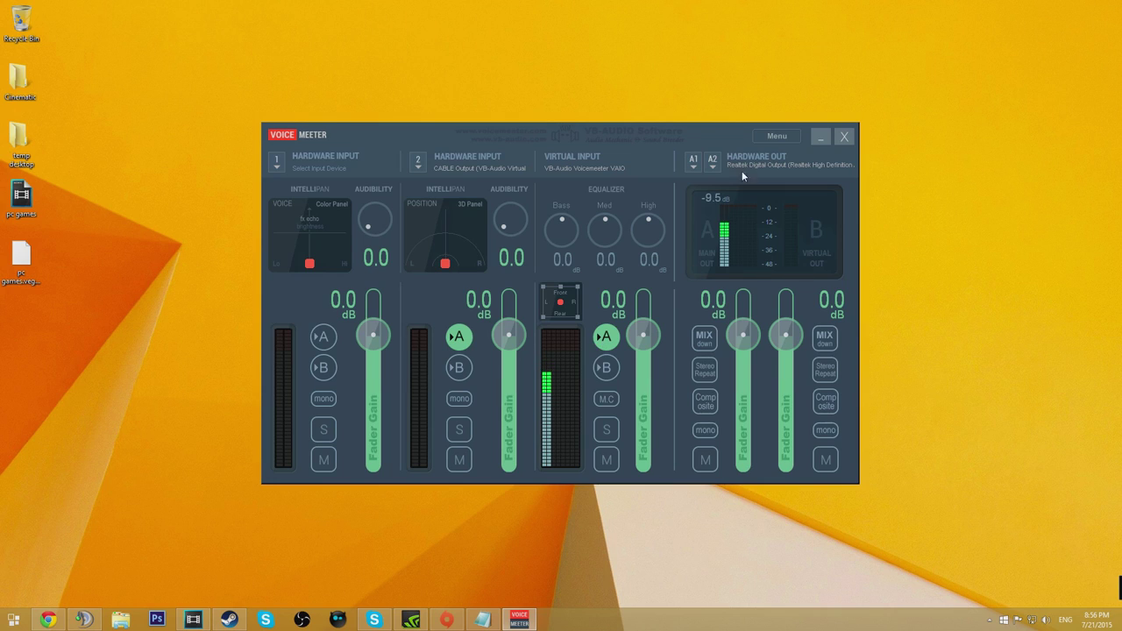
click(692, 163)
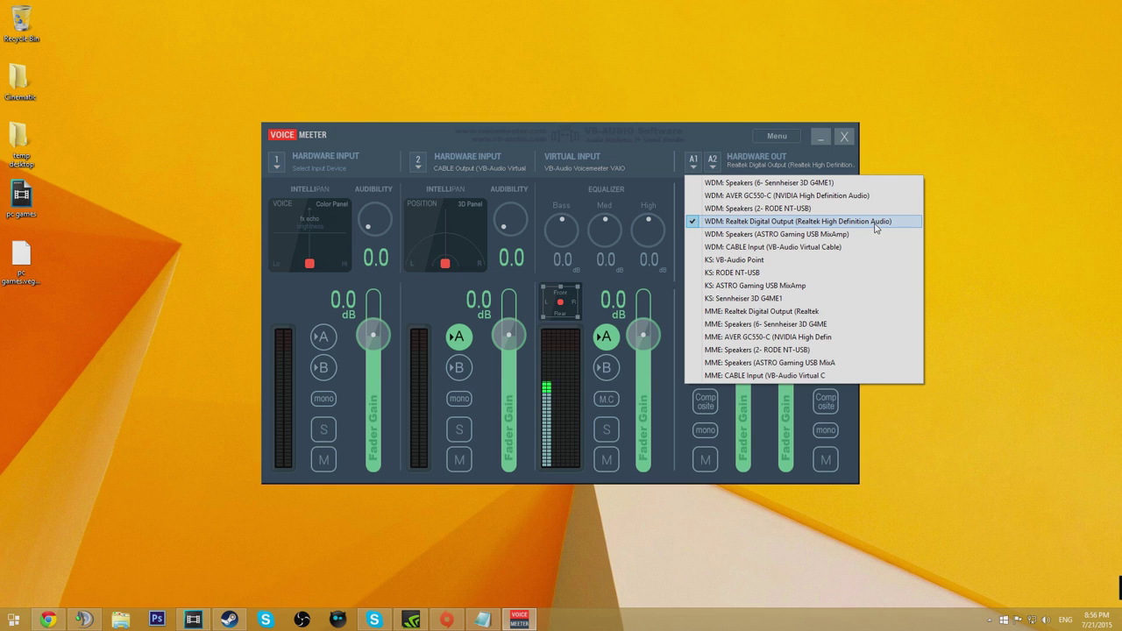
click(717, 134)
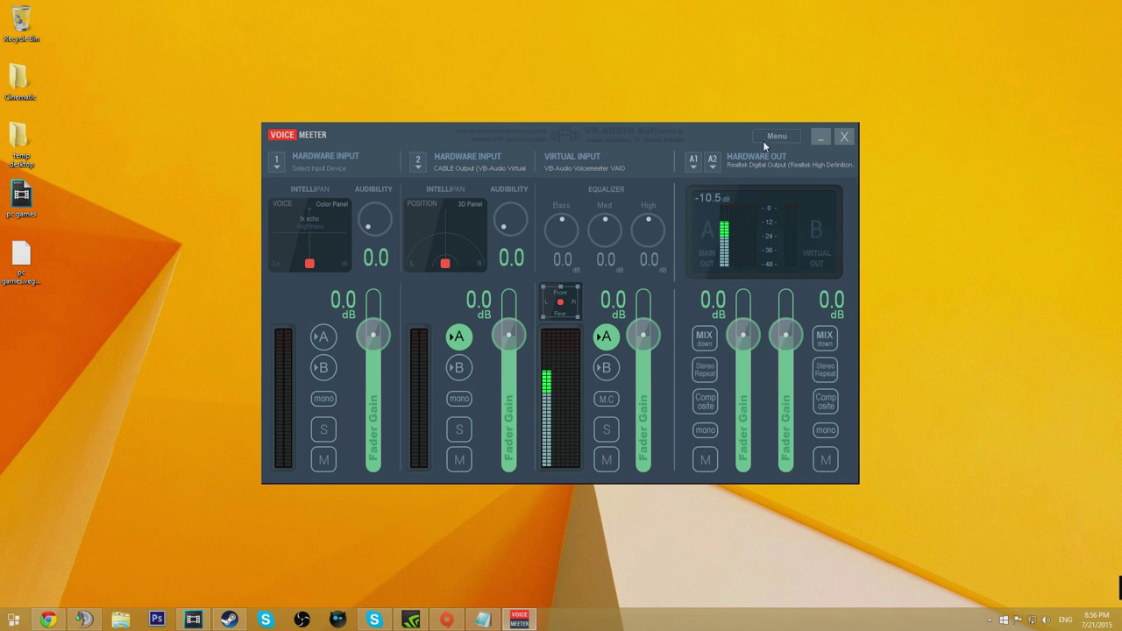
click(778, 139)
click(793, 181)
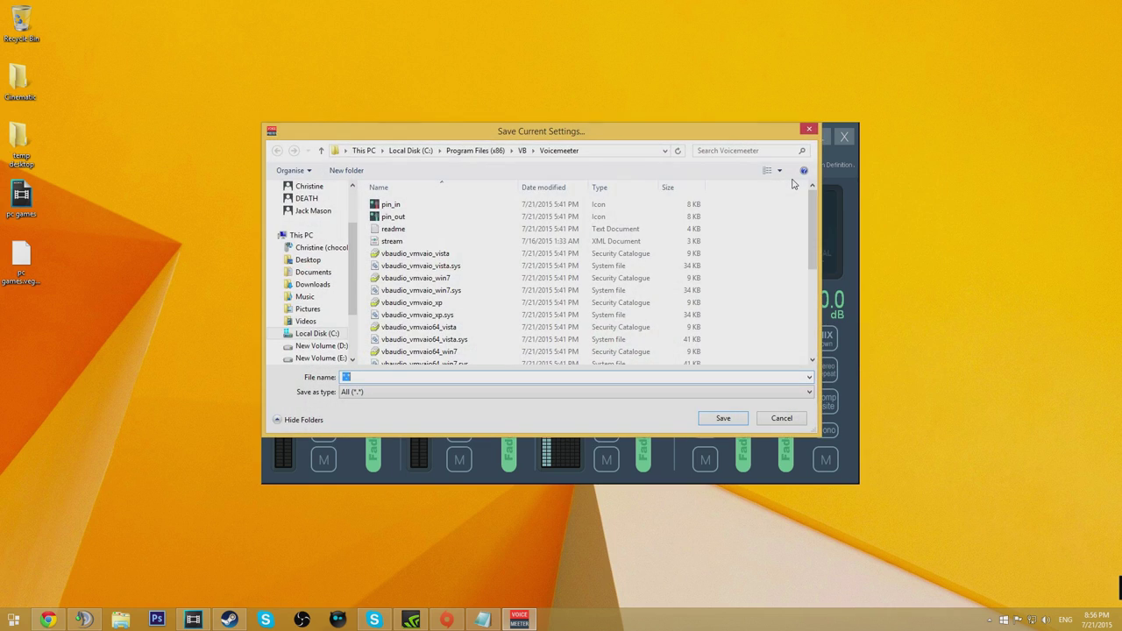
key(Escape)
Enable Voicemeeter's System Tray (Run at Startup) option
click(780, 138)
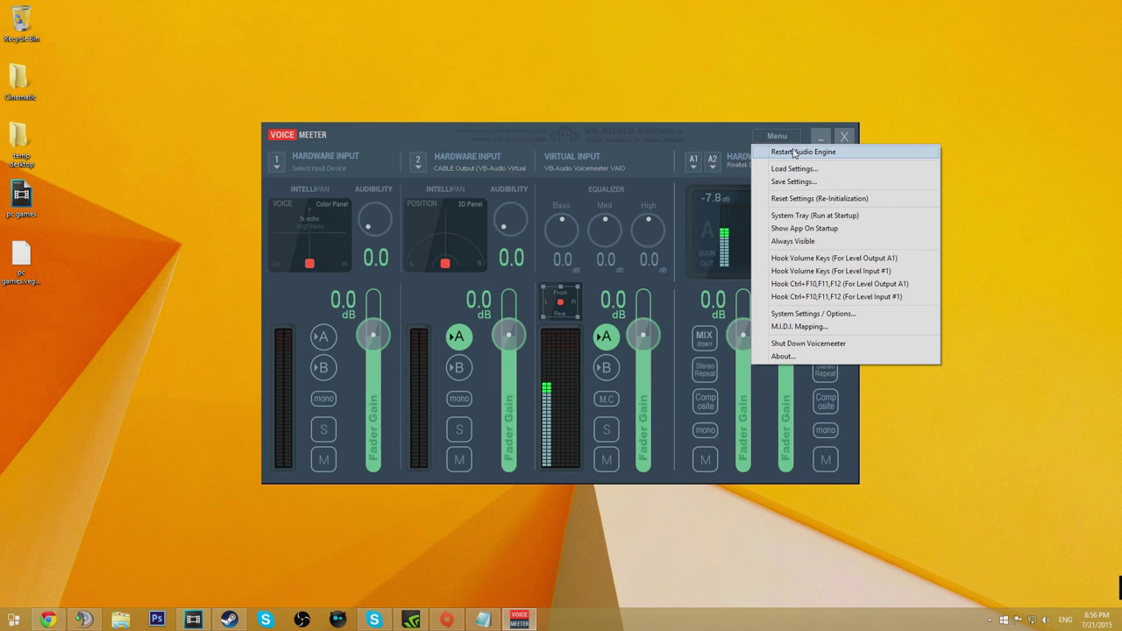
click(798, 216)
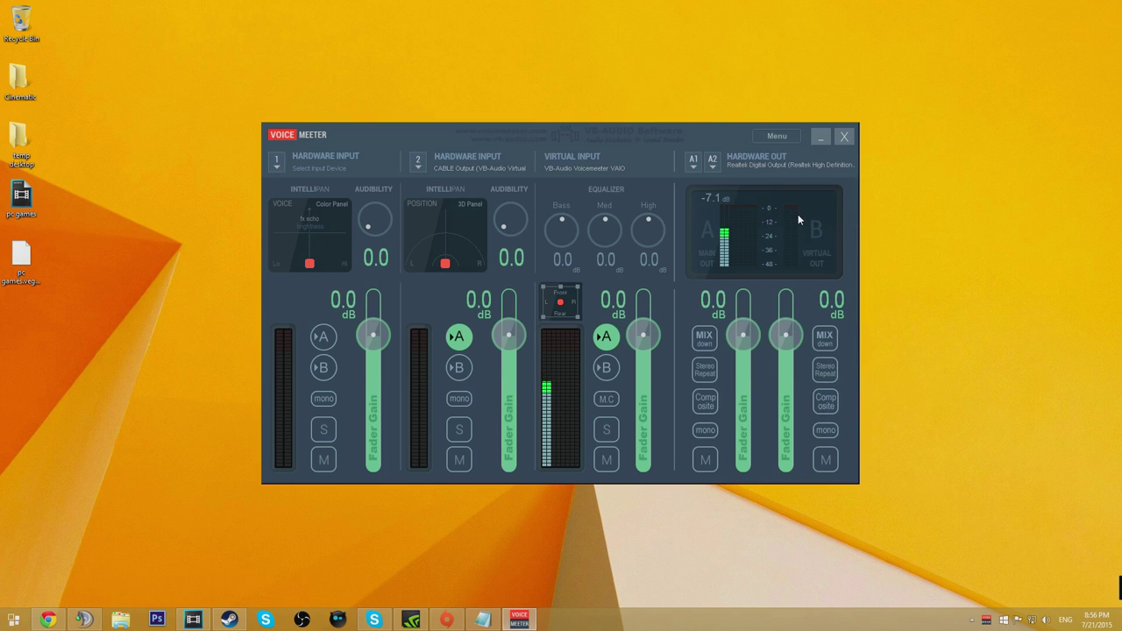
drag(650, 140, 575, 128)
Check in the Windows playback devices whether VoiceMeeter Input is the default device, and close the Sound settings
right_click(1046, 620)
click(696, 467)
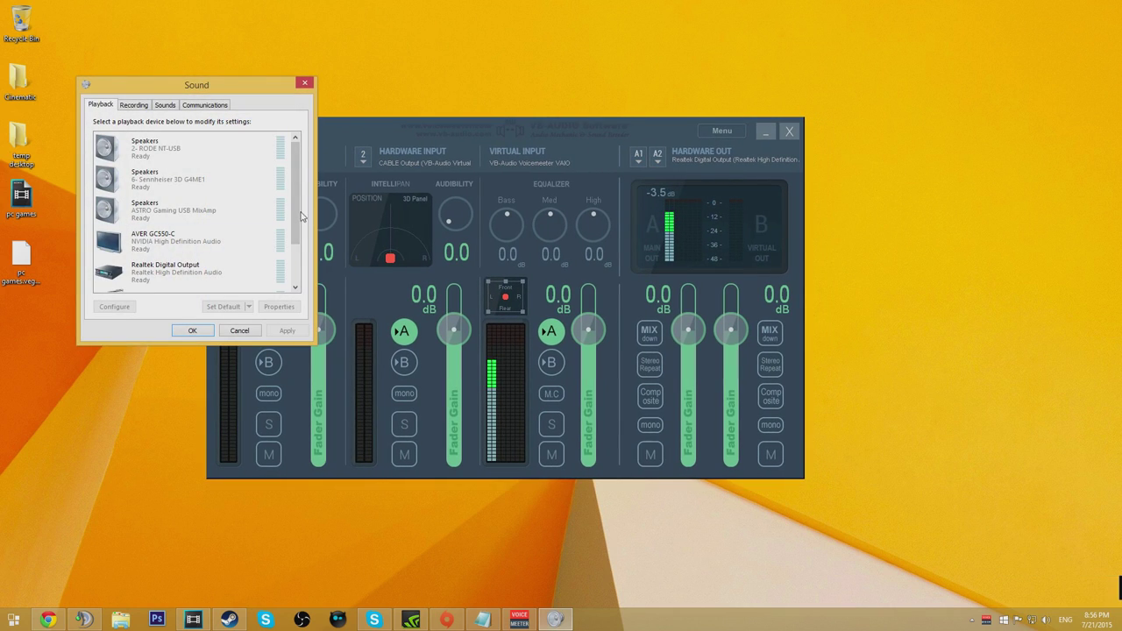
scroll(301, 299, down, 3)
click(197, 278)
right_click(198, 277)
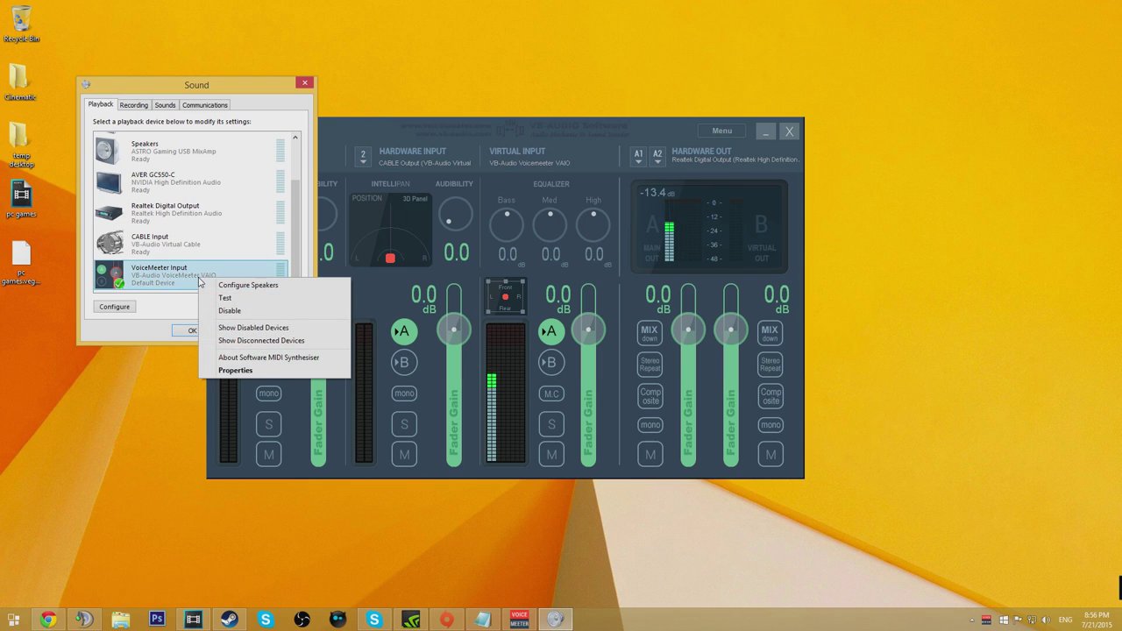
click(184, 280)
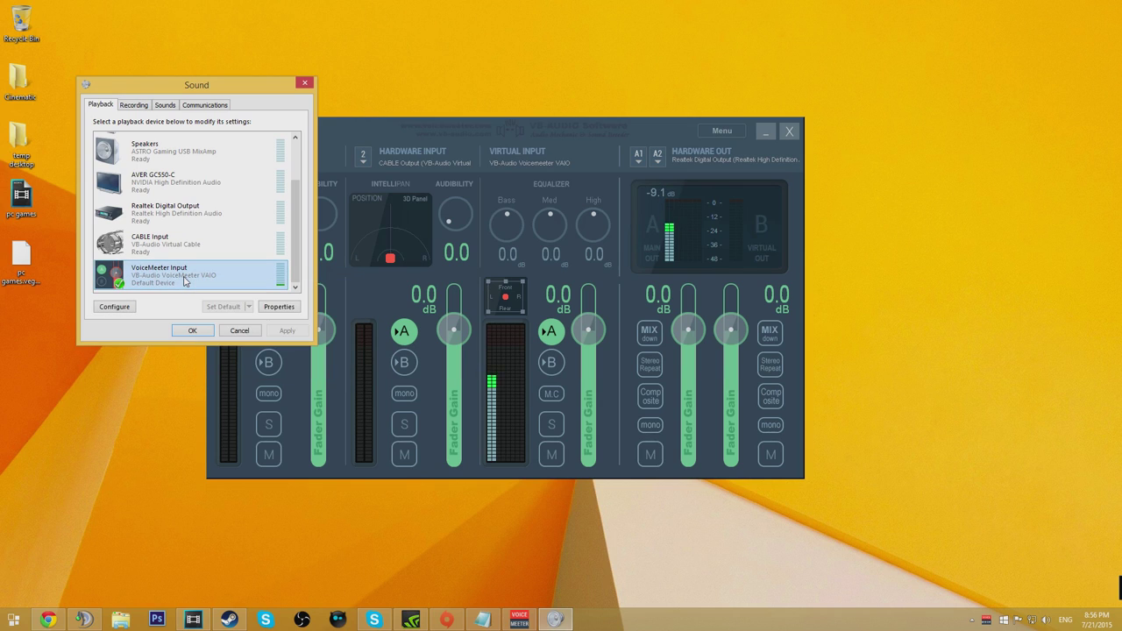
click(192, 330)
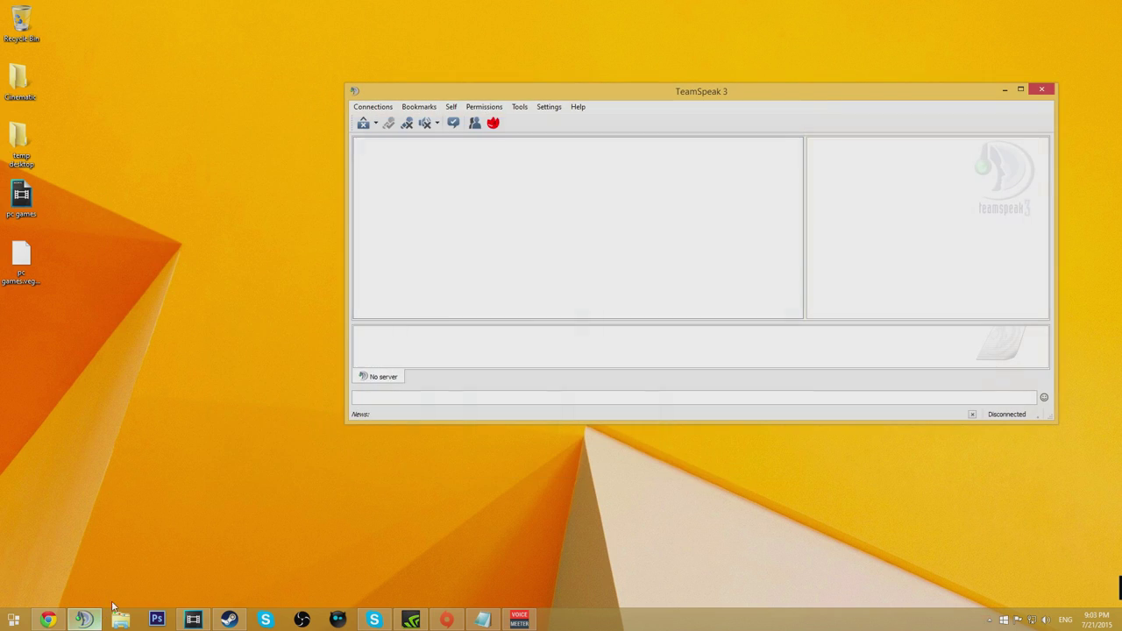
Set the playback device in TeamSpeak 3 to CABLE Input (VB-Audio Virtual Cable)
click(548, 107)
click(566, 170)
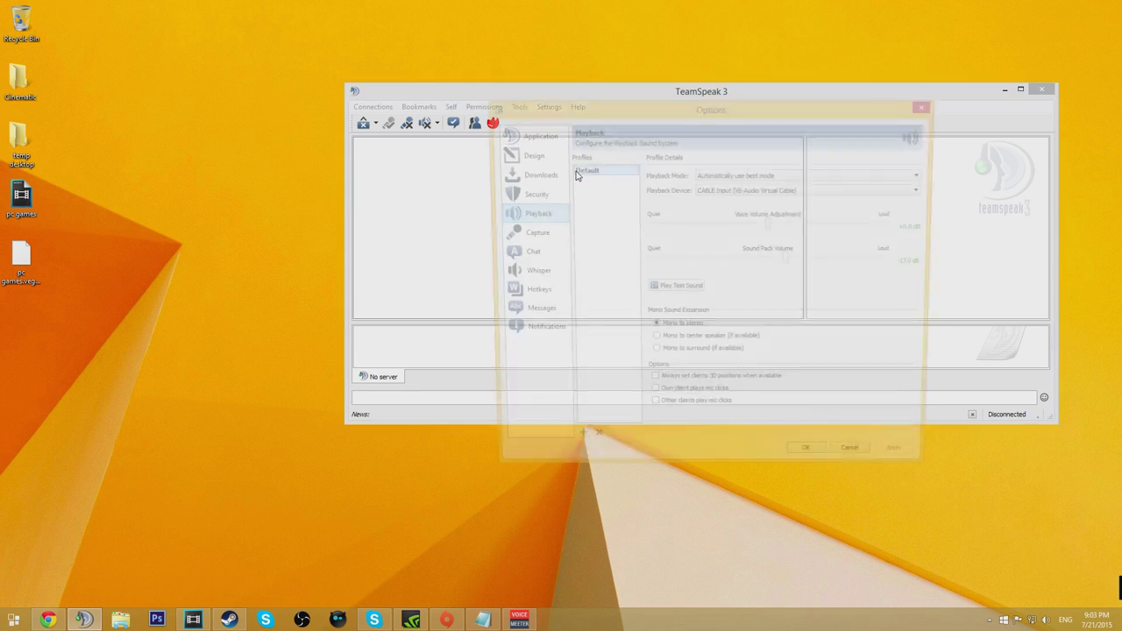
click(714, 190)
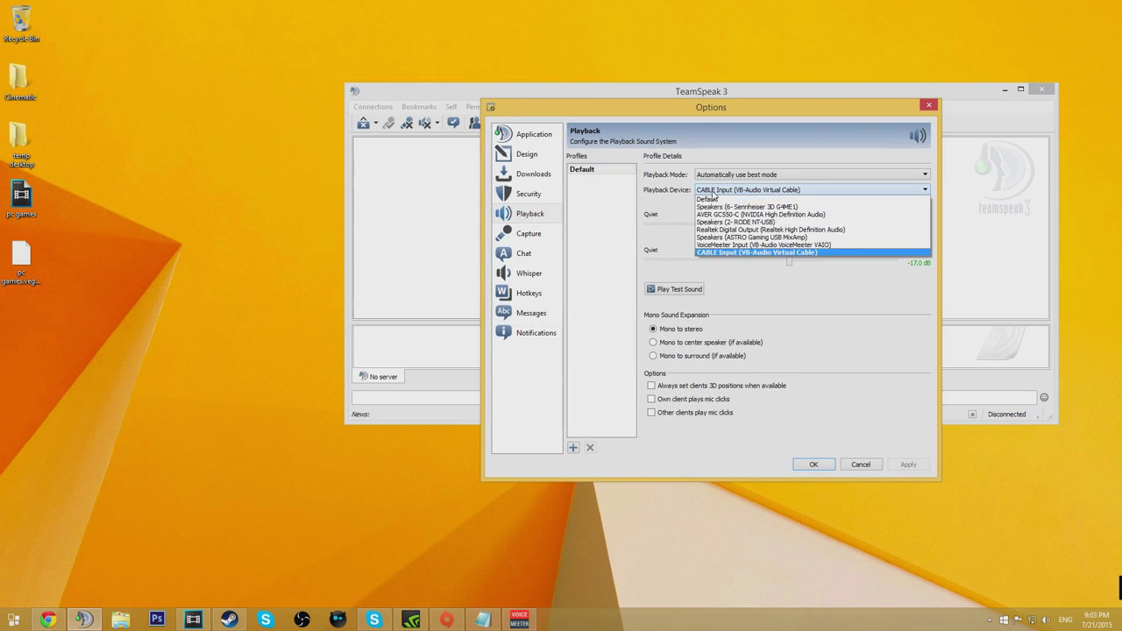
click(732, 252)
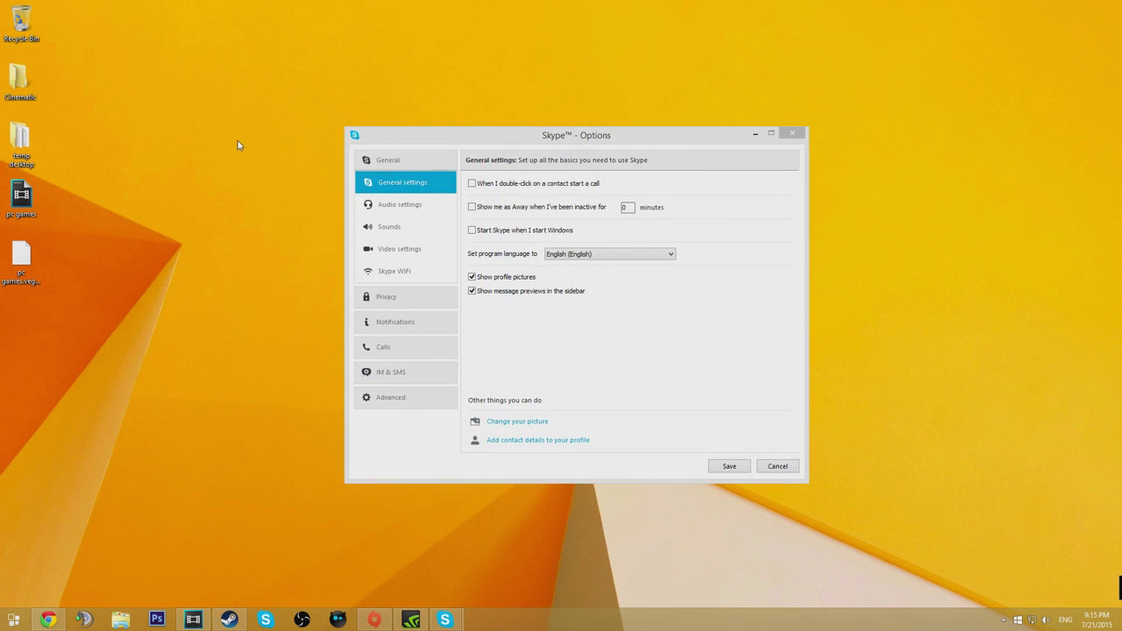
Set the speakers in Skype's audio settings to CABLE Input (VB-Audio Virtual Cable) and play a test sound
click(421, 205)
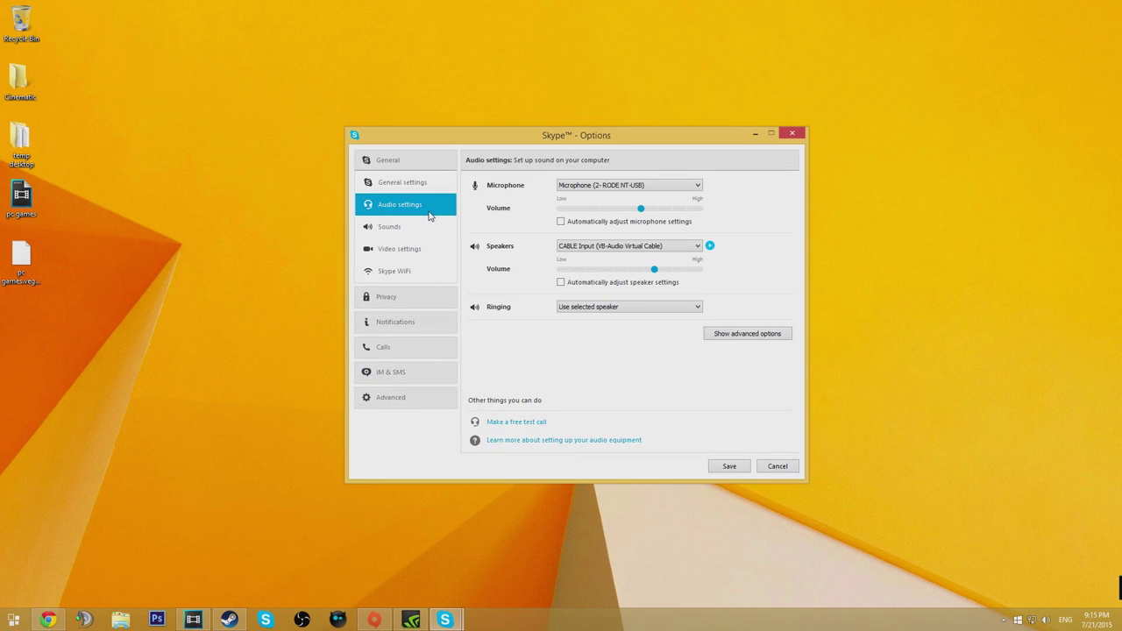
click(610, 248)
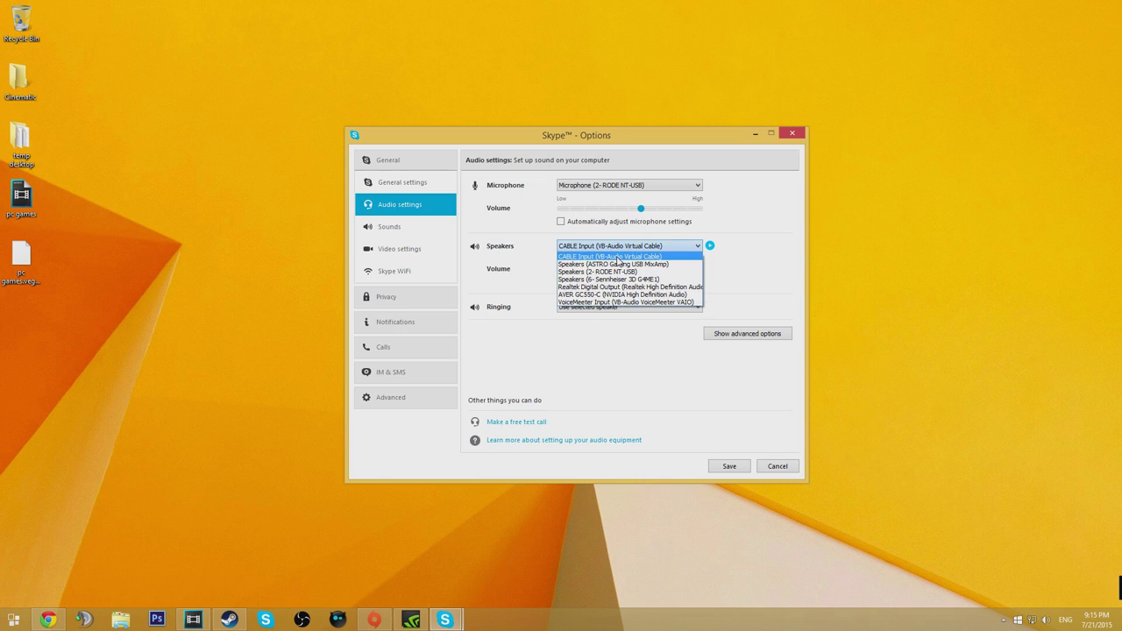
click(617, 257)
click(710, 246)
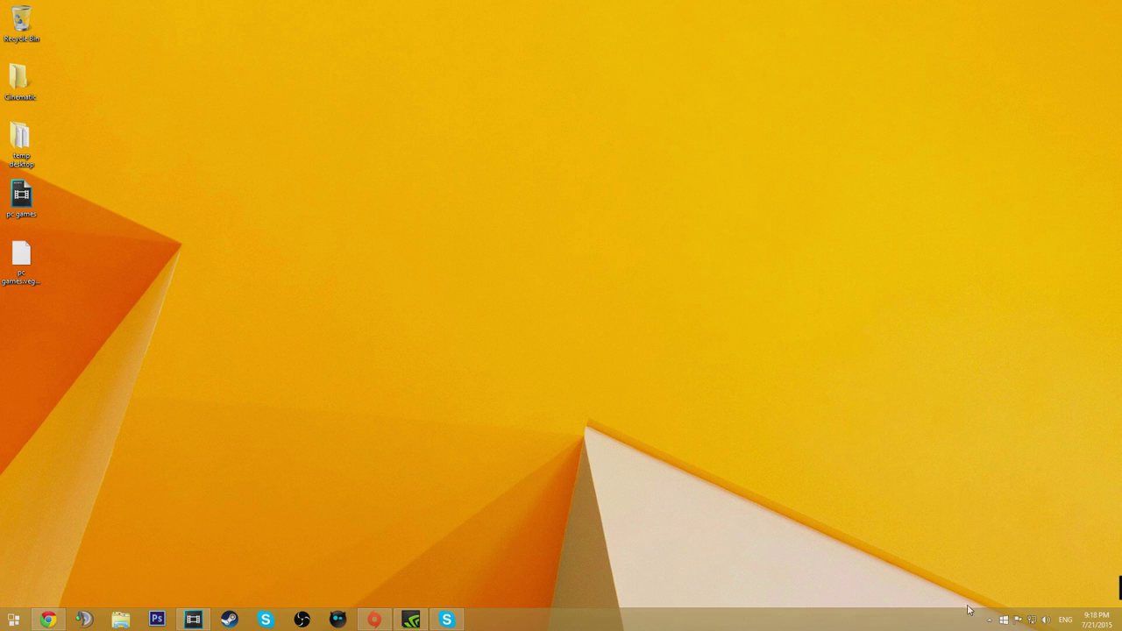
In Dxtory's audio settings, add a second audio track and set its device to VoiceMeeter Input (VB-Audio VoiceMeeter VAIO)
click(990, 620)
click(998, 523)
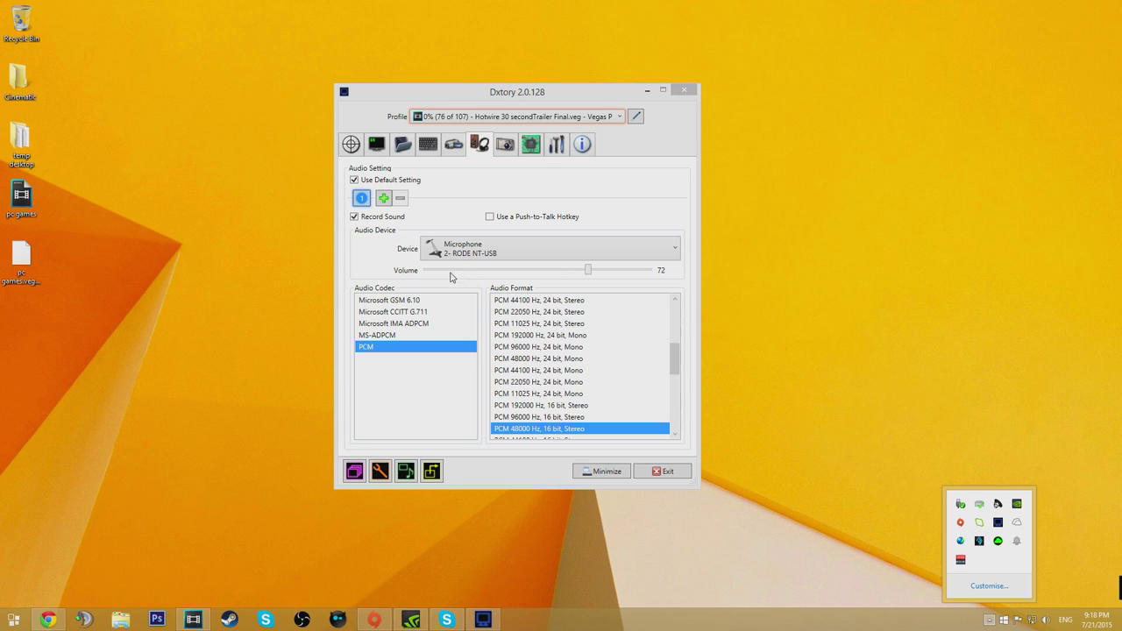
click(482, 149)
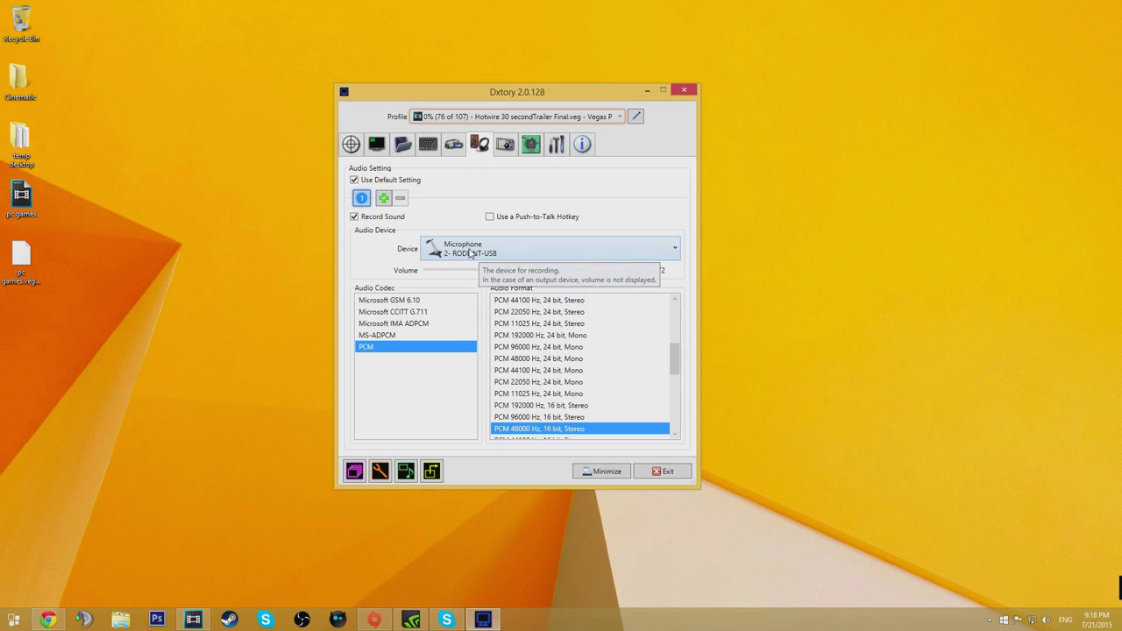
click(383, 198)
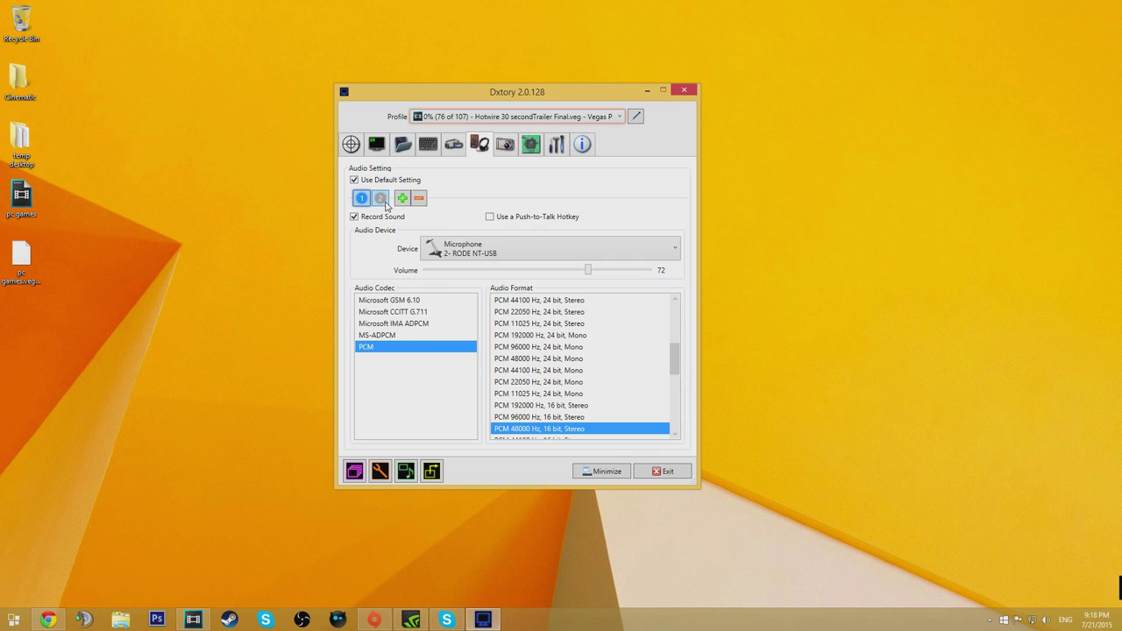
click(504, 252)
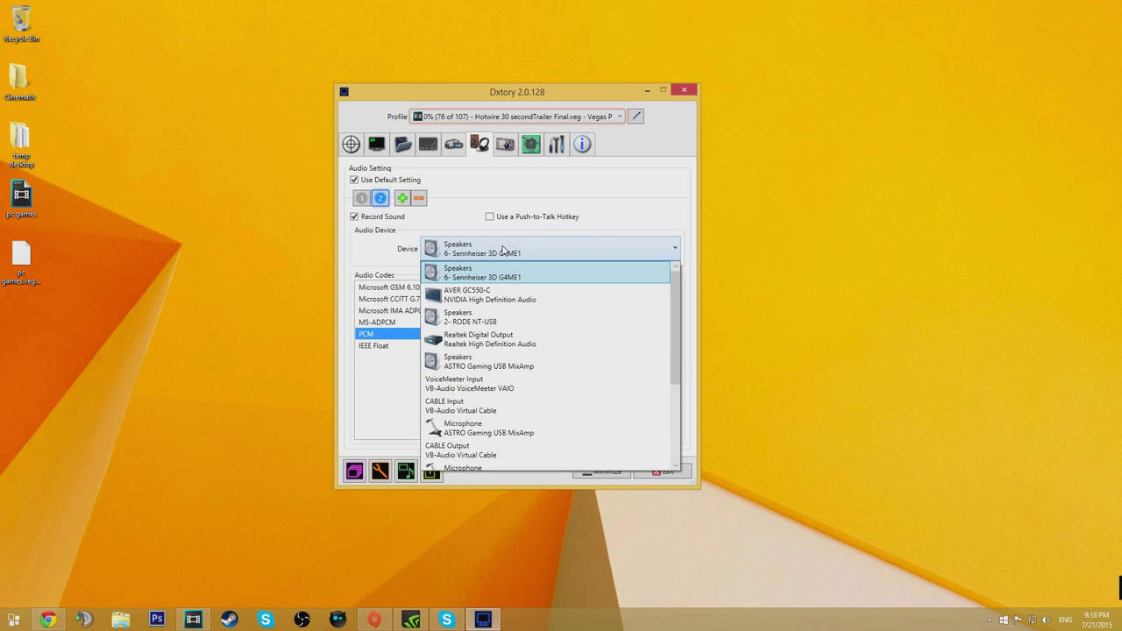
click(489, 384)
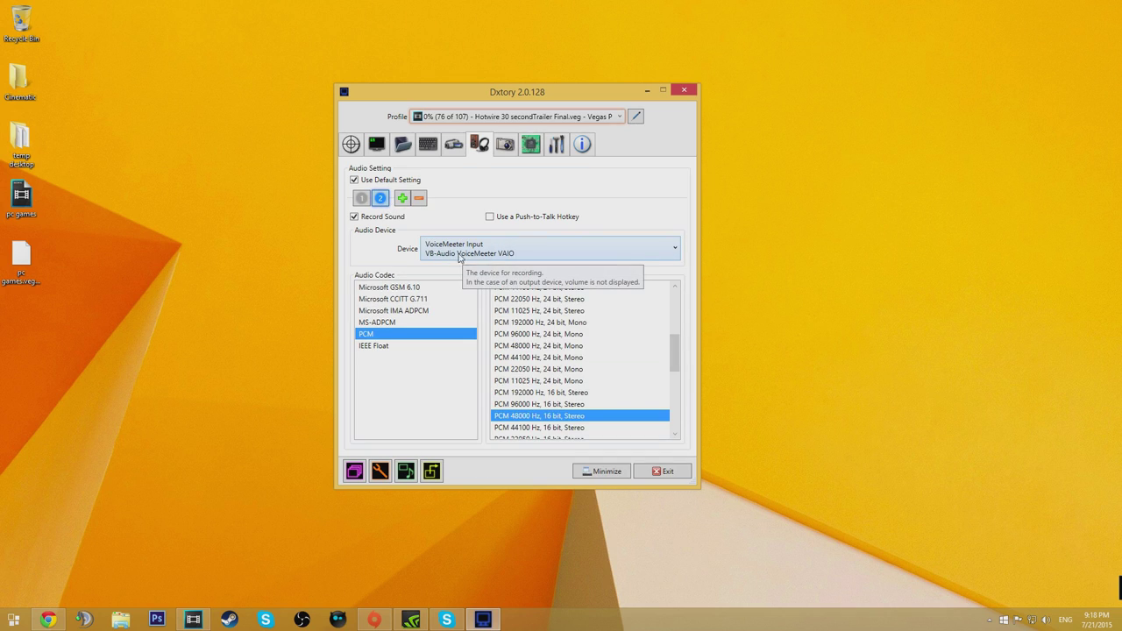
Add a third audio track and set its device to CABLE Input (VB-Audio Virtual Cable)
click(402, 198)
click(479, 254)
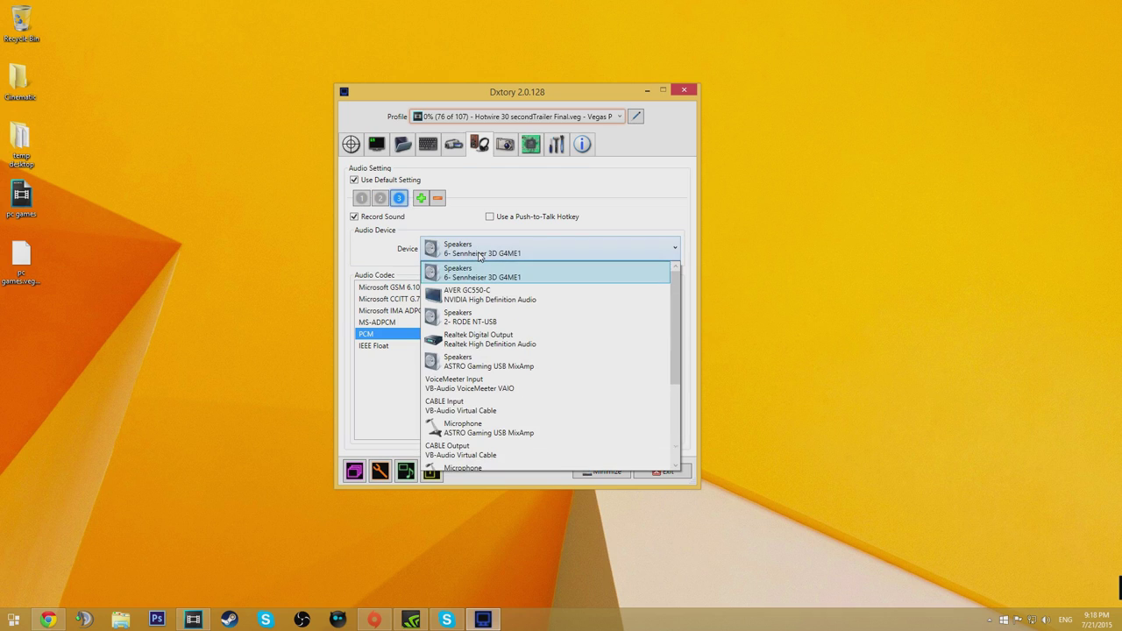
click(470, 409)
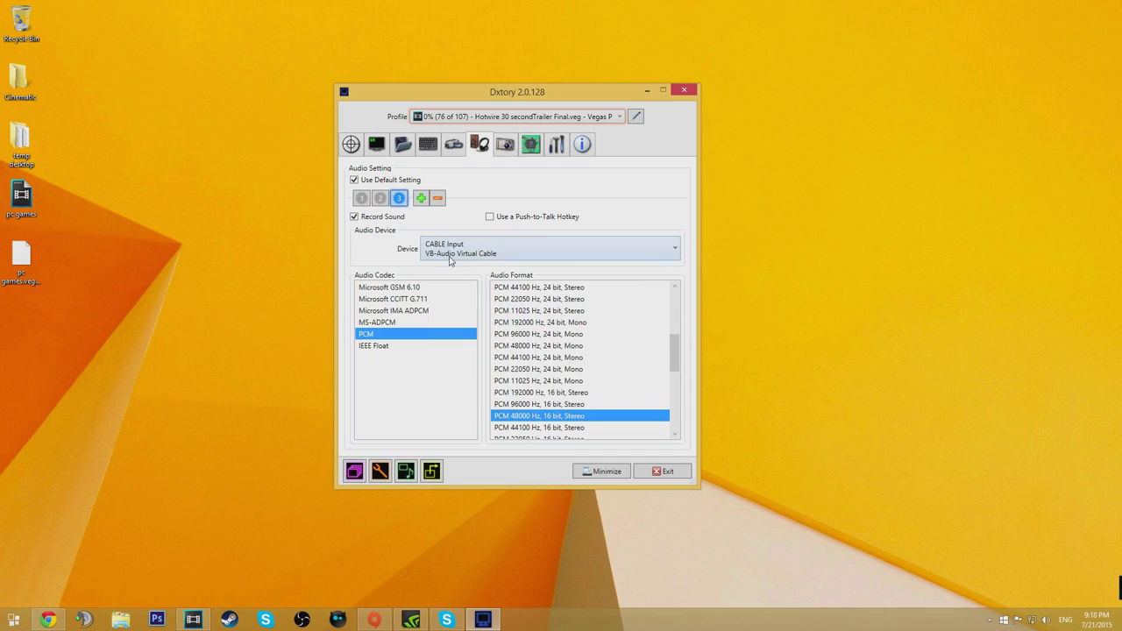
click(421, 198)
click(439, 198)
click(475, 199)
click(418, 199)
click(456, 198)
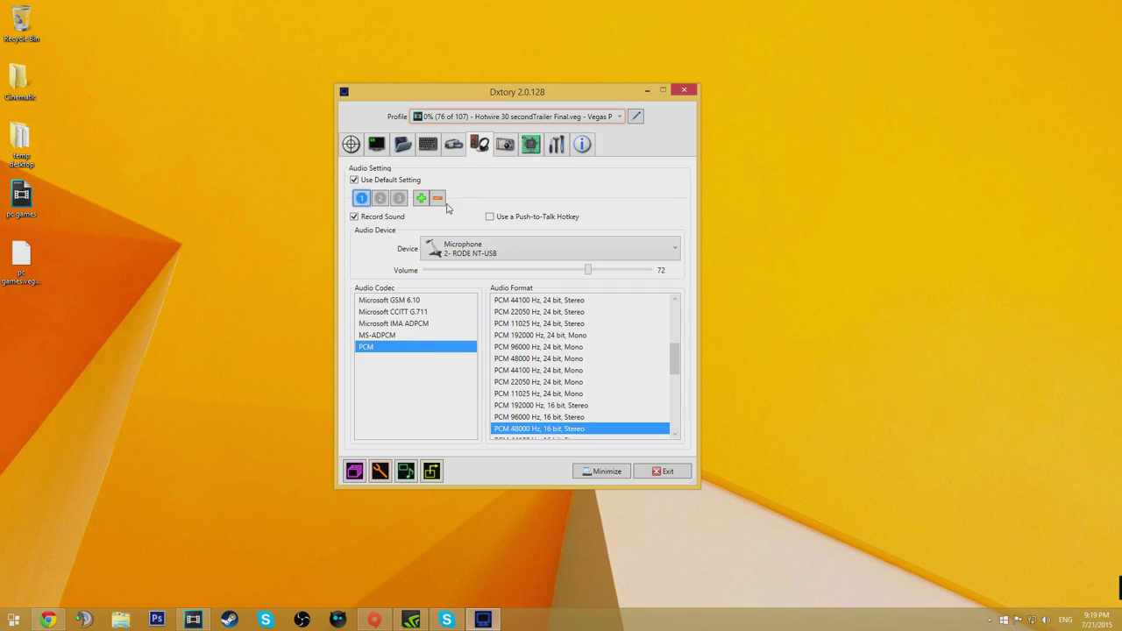
Review the device assigned to each of the three audio tracks
click(380, 199)
click(401, 200)
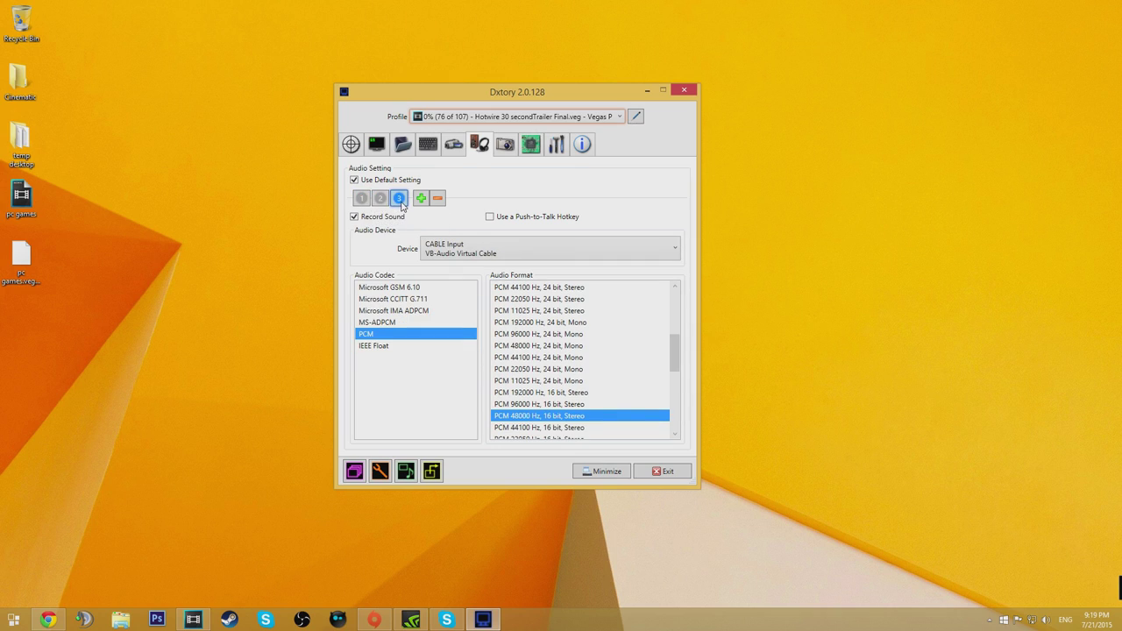
click(362, 199)
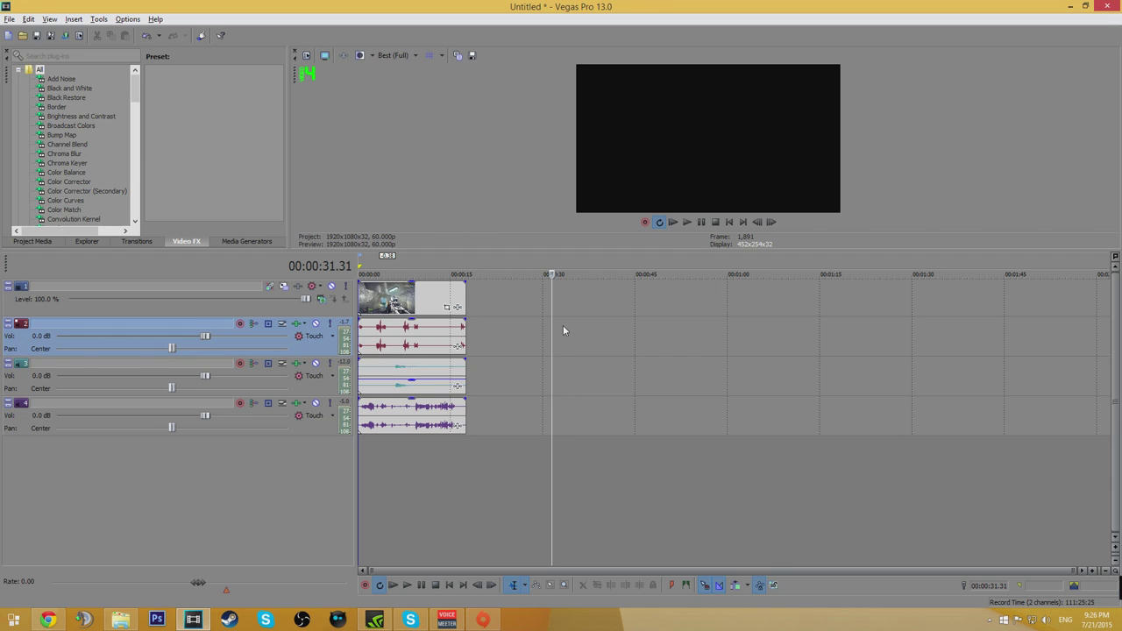
Play the recorded multi-track clip in Vegas Pro and enlarge the video preview area
click(674, 224)
scroll(593, 292, up, 3)
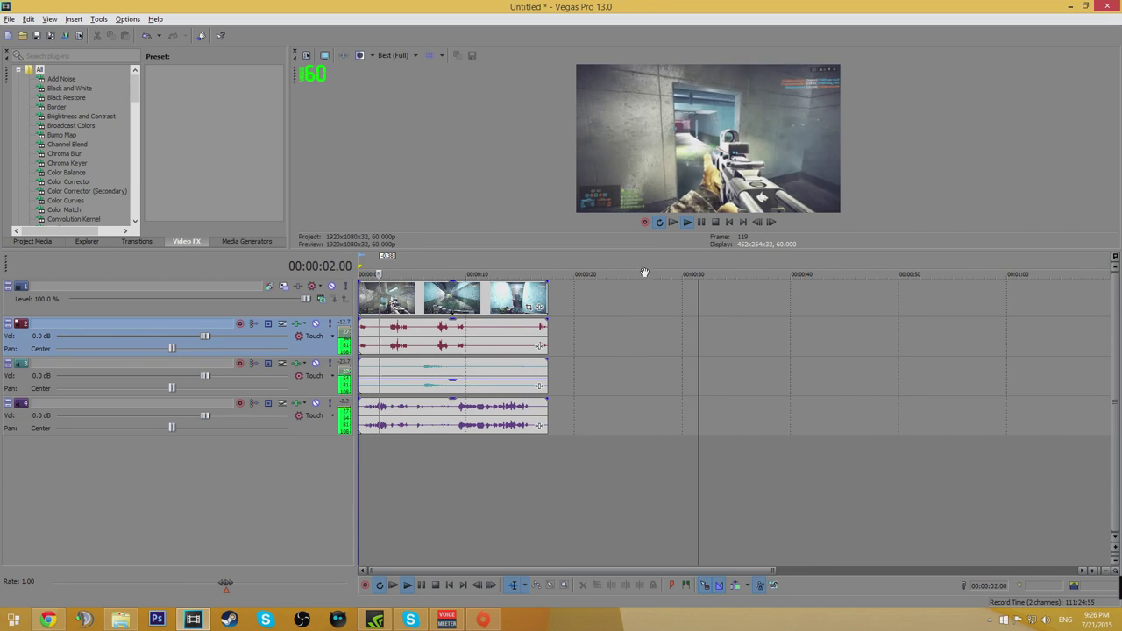
drag(674, 248, 699, 347)
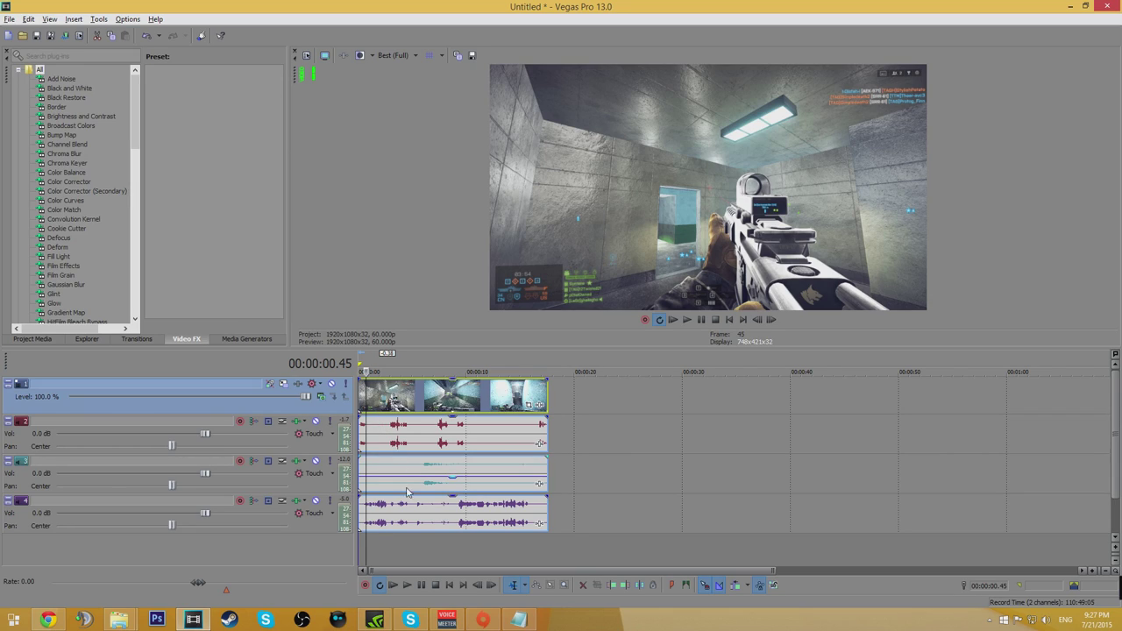
Select the audio events on tracks 2, 3 and 4 in turn to examine the separate recordings
click(407, 443)
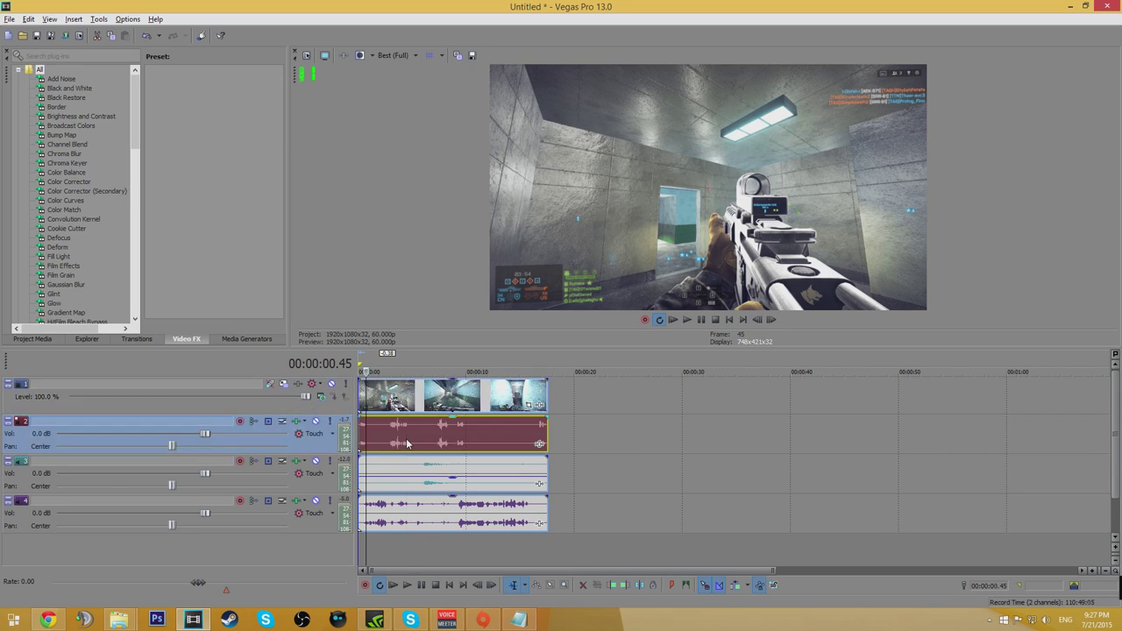
click(436, 474)
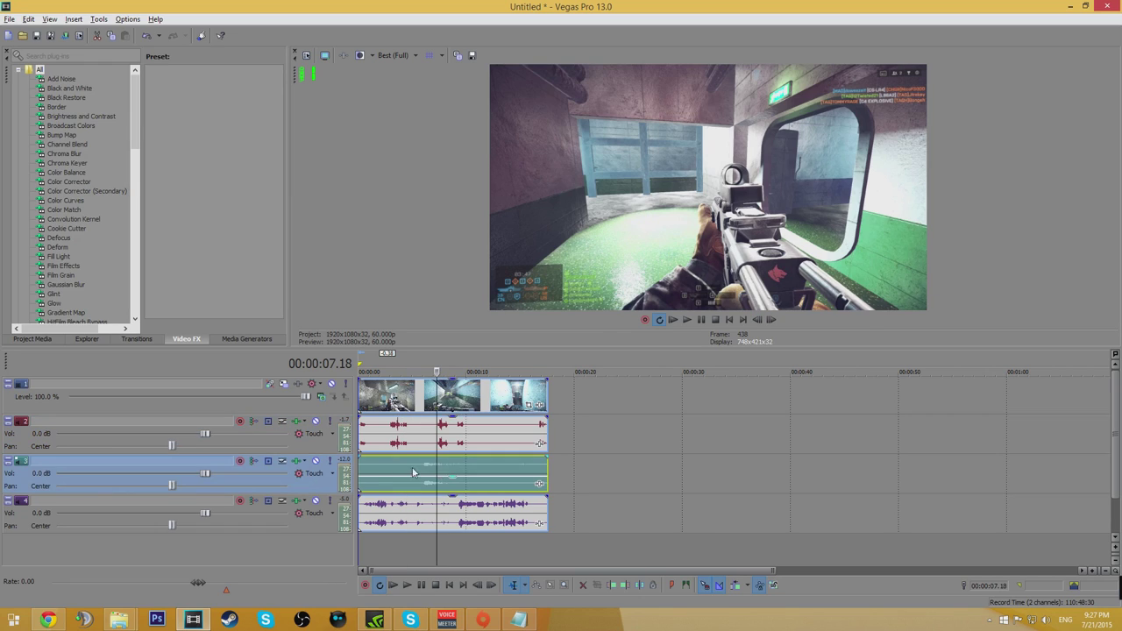
click(395, 517)
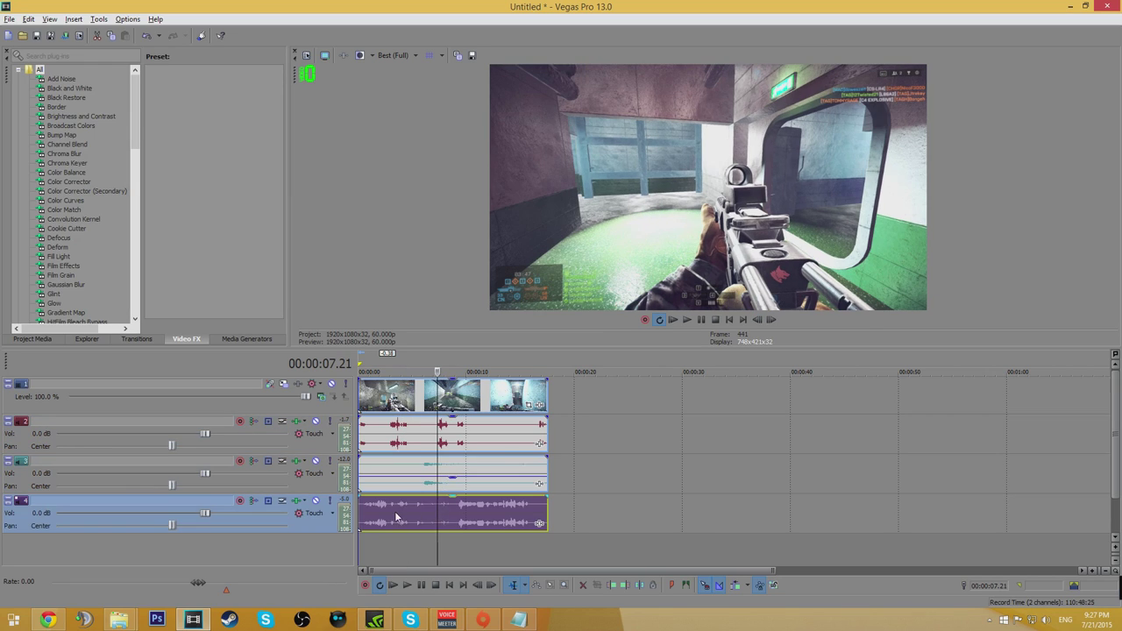
Delete the audio events on tracks 4 and 2, keeping only the one on track 3
click(462, 504)
key(Delete)
click(441, 430)
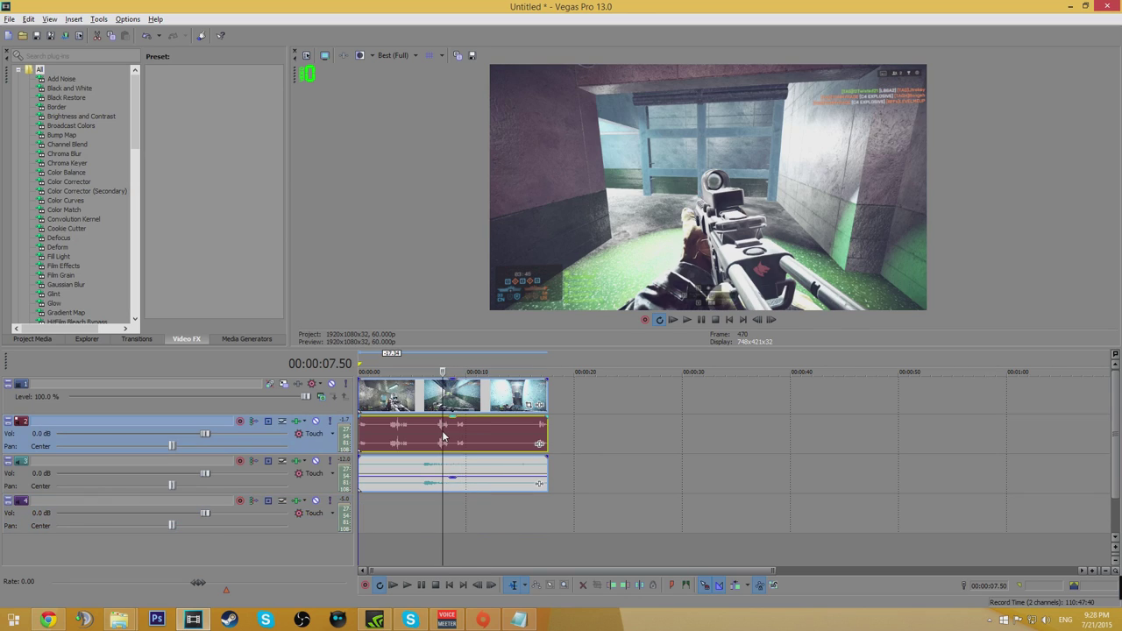
key(Delete)
Raise the gain of the audio event on track 3 and play part of the clip to hear it
click(457, 481)
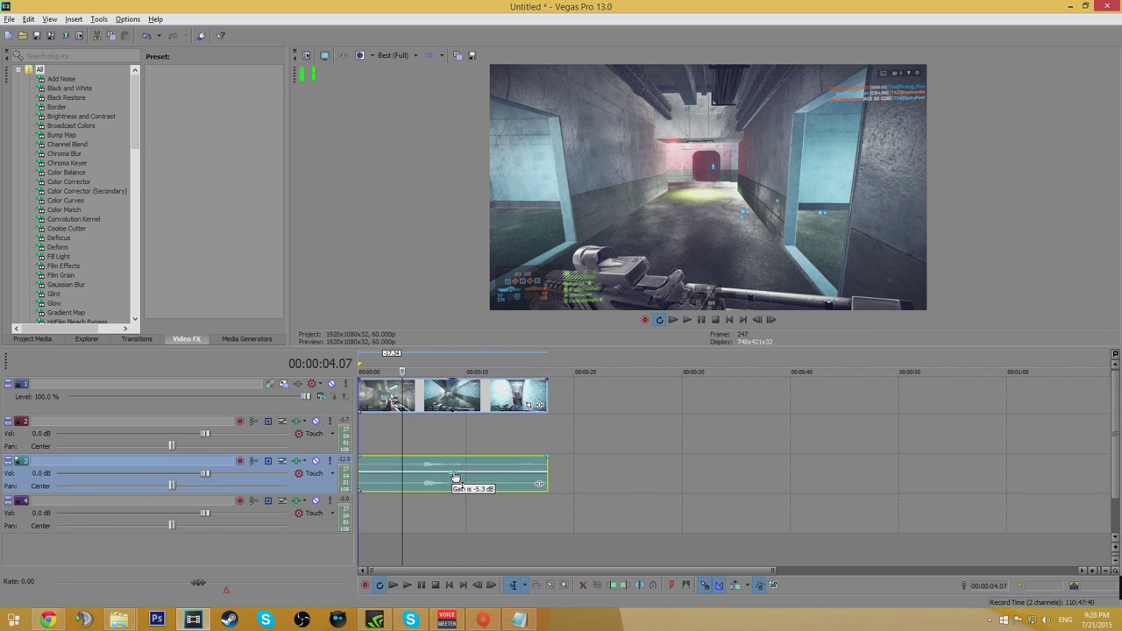
click(687, 320)
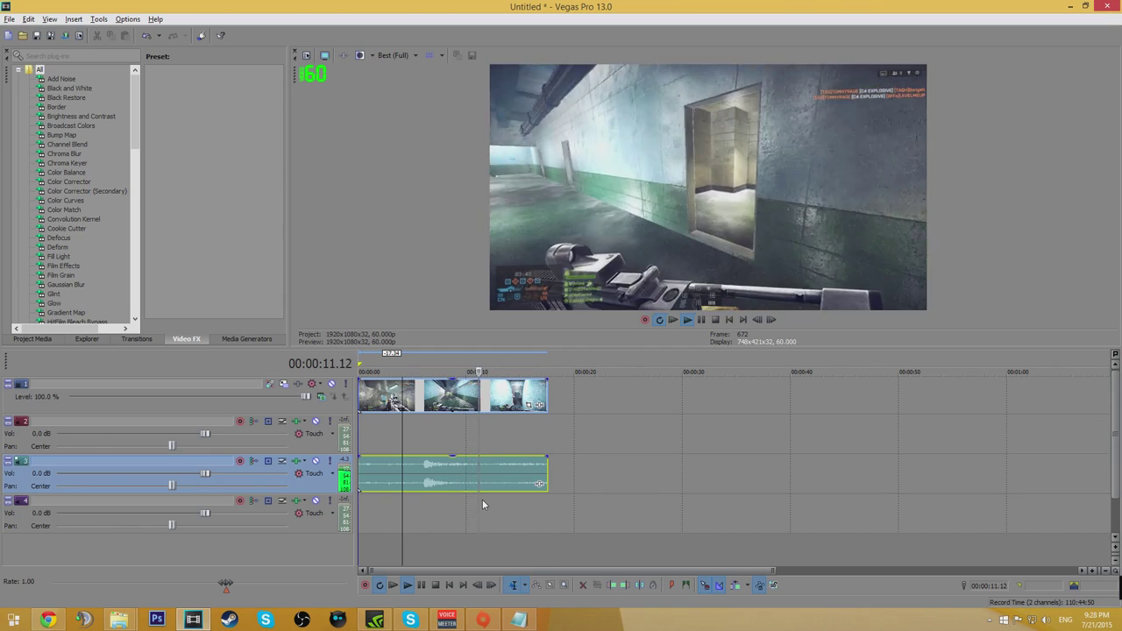
click(702, 320)
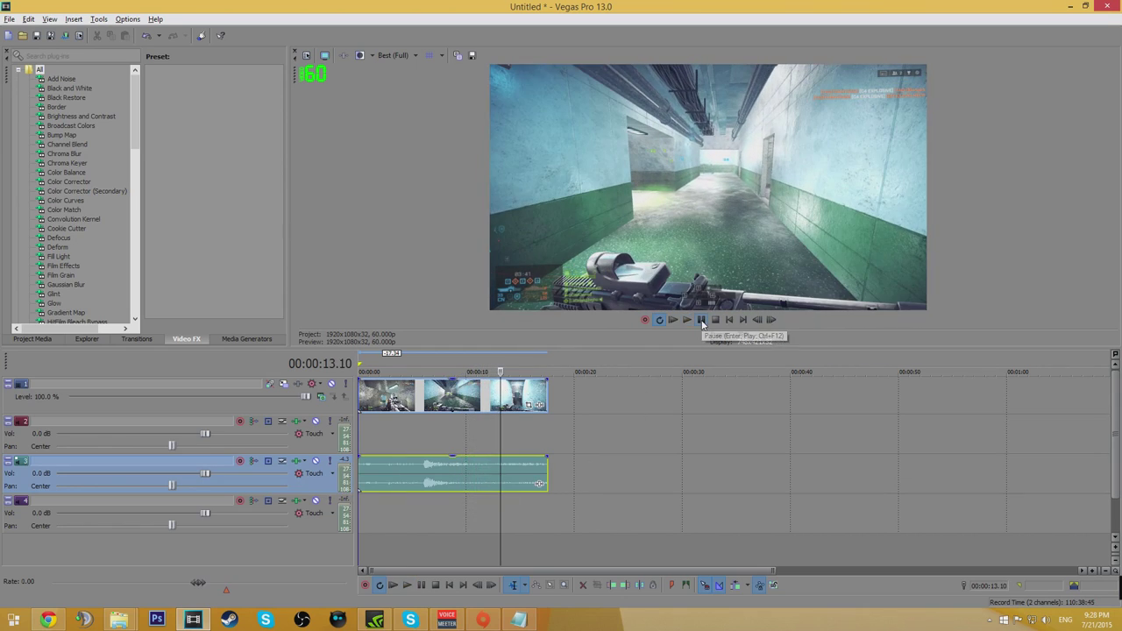